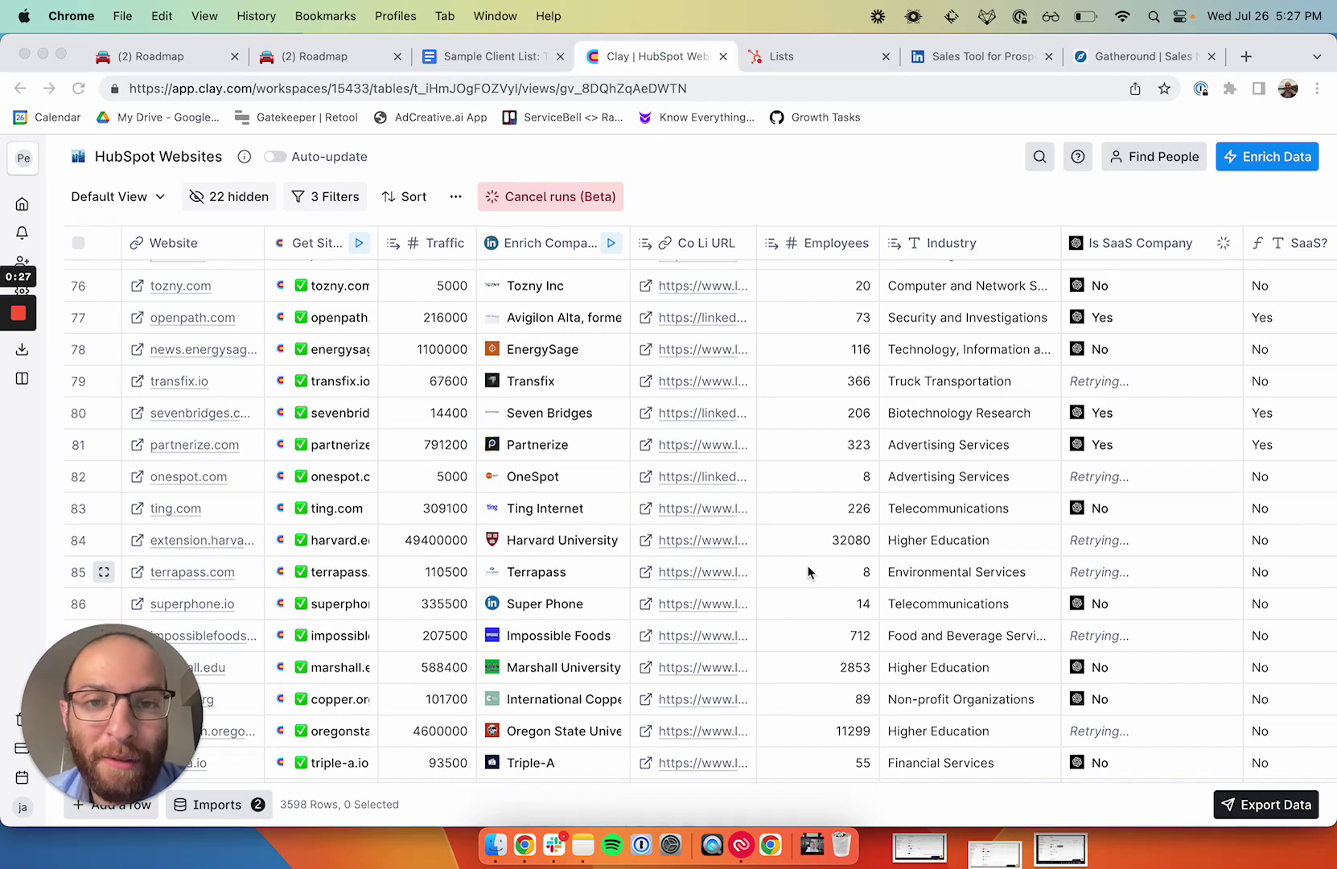
Step: Open Chartbeat's LinkedIn company page from its Co Li URL link in the table
scroll(239, 453, up, 20)
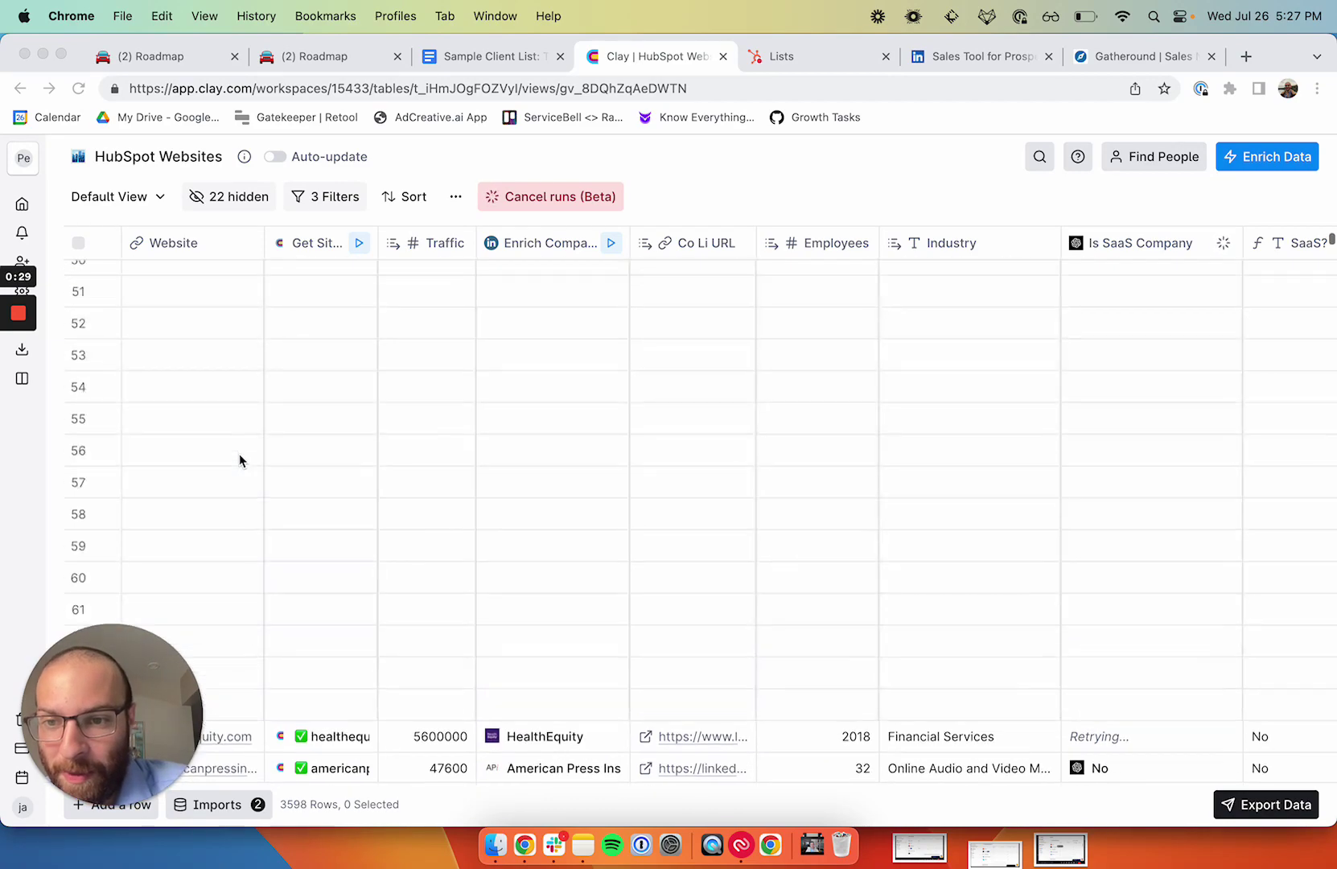
scroll(239, 454, up, 10)
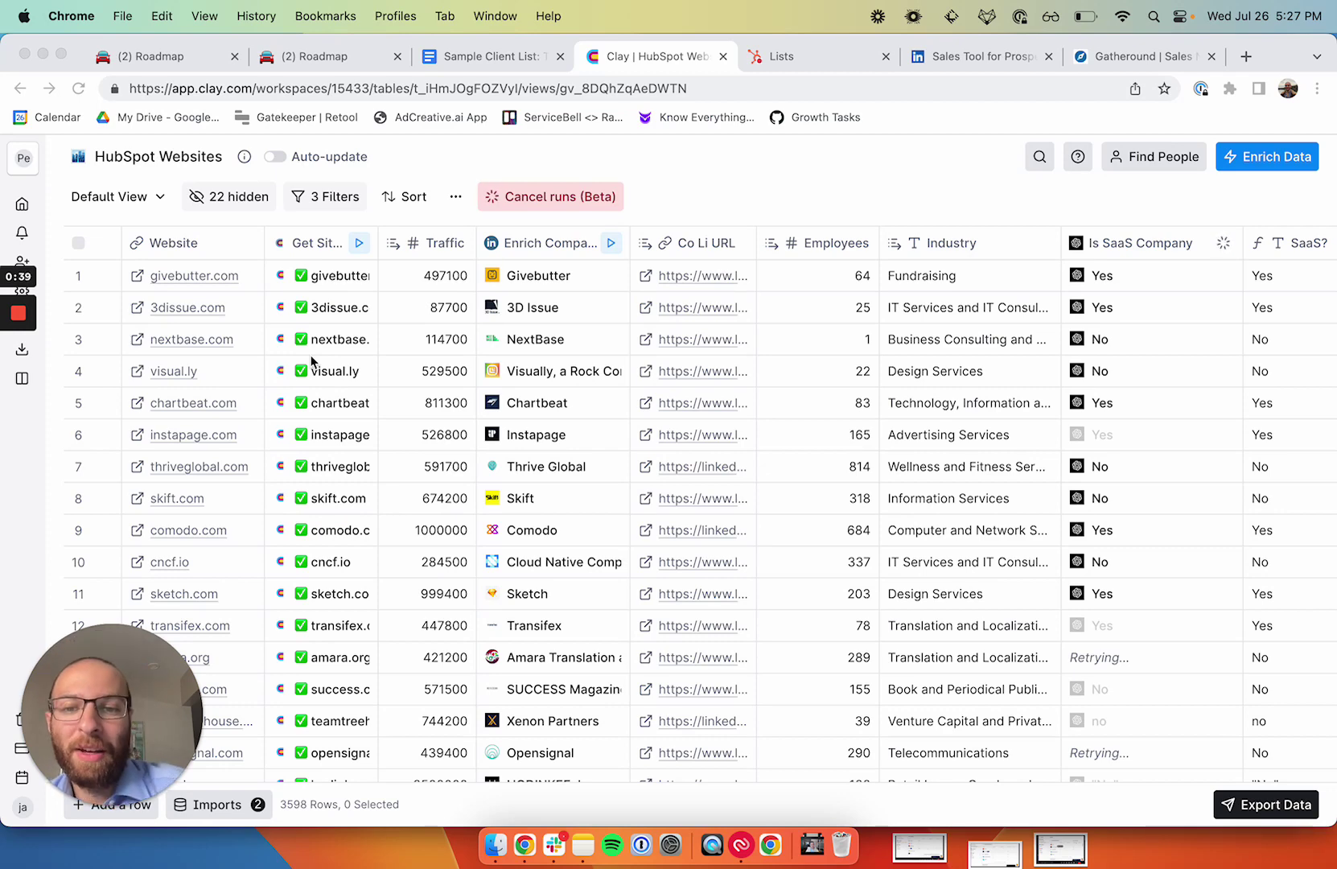
scroll(555, 403, right, 3)
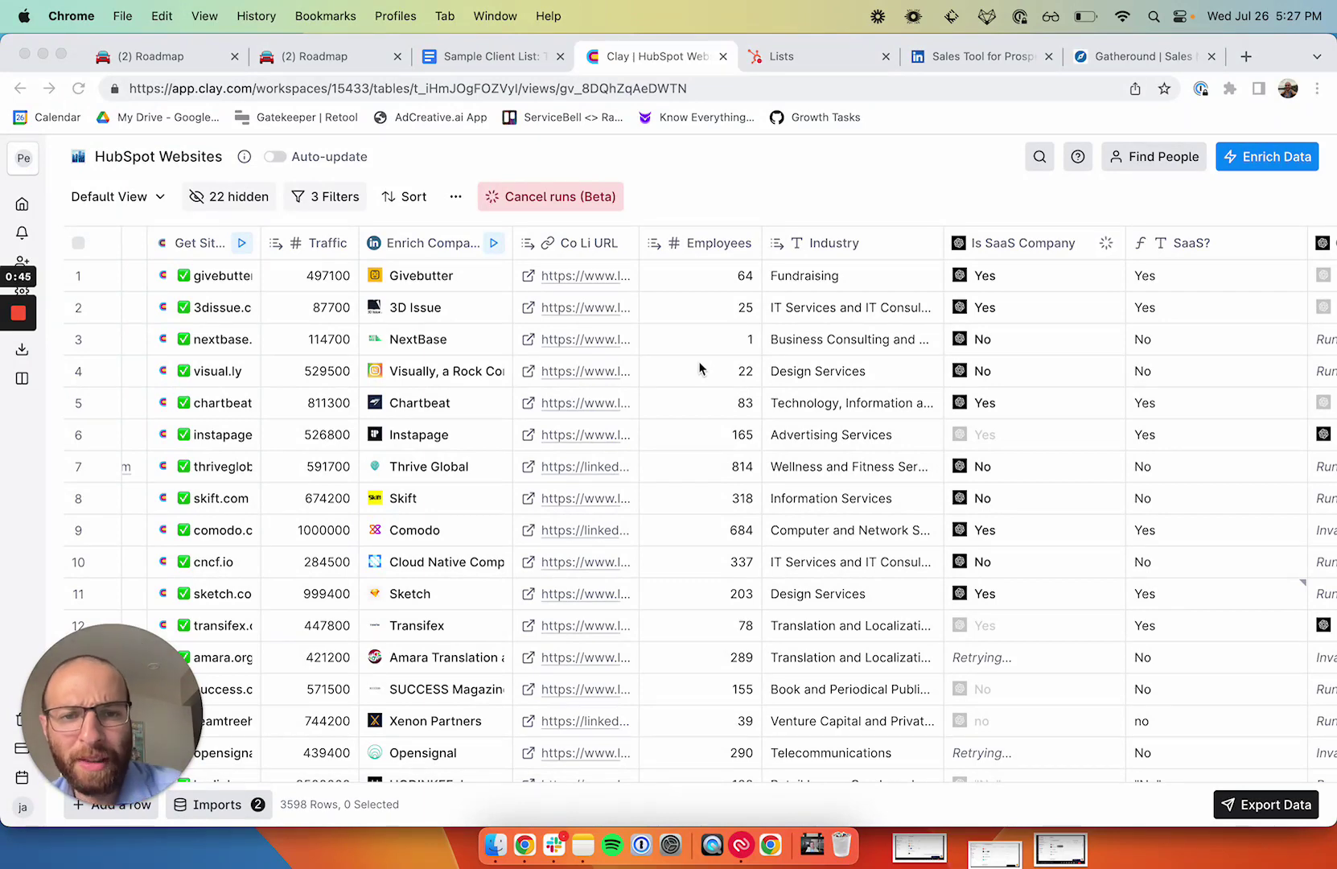
scroll(699, 369, right, 3)
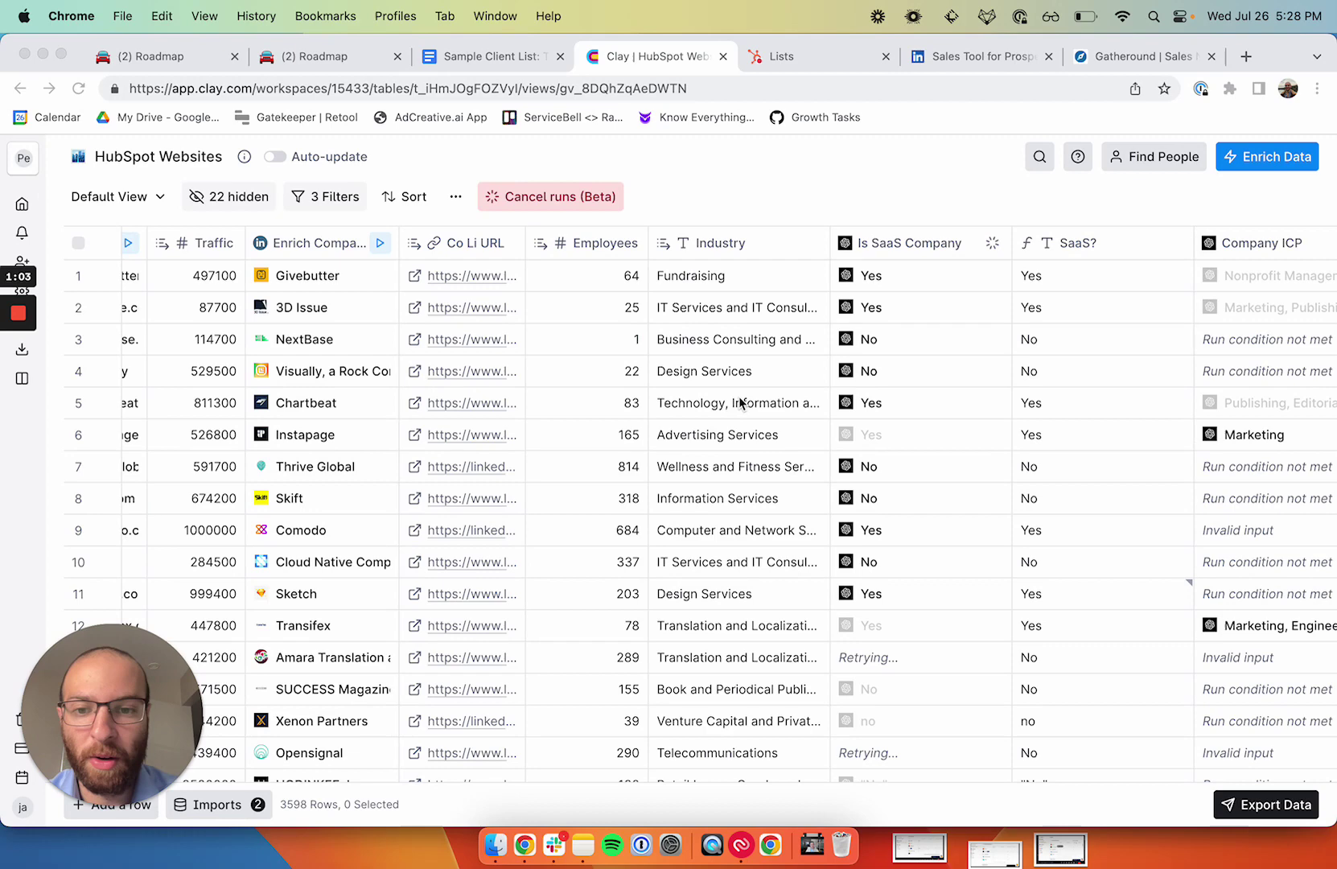
click(415, 403)
click(433, 399)
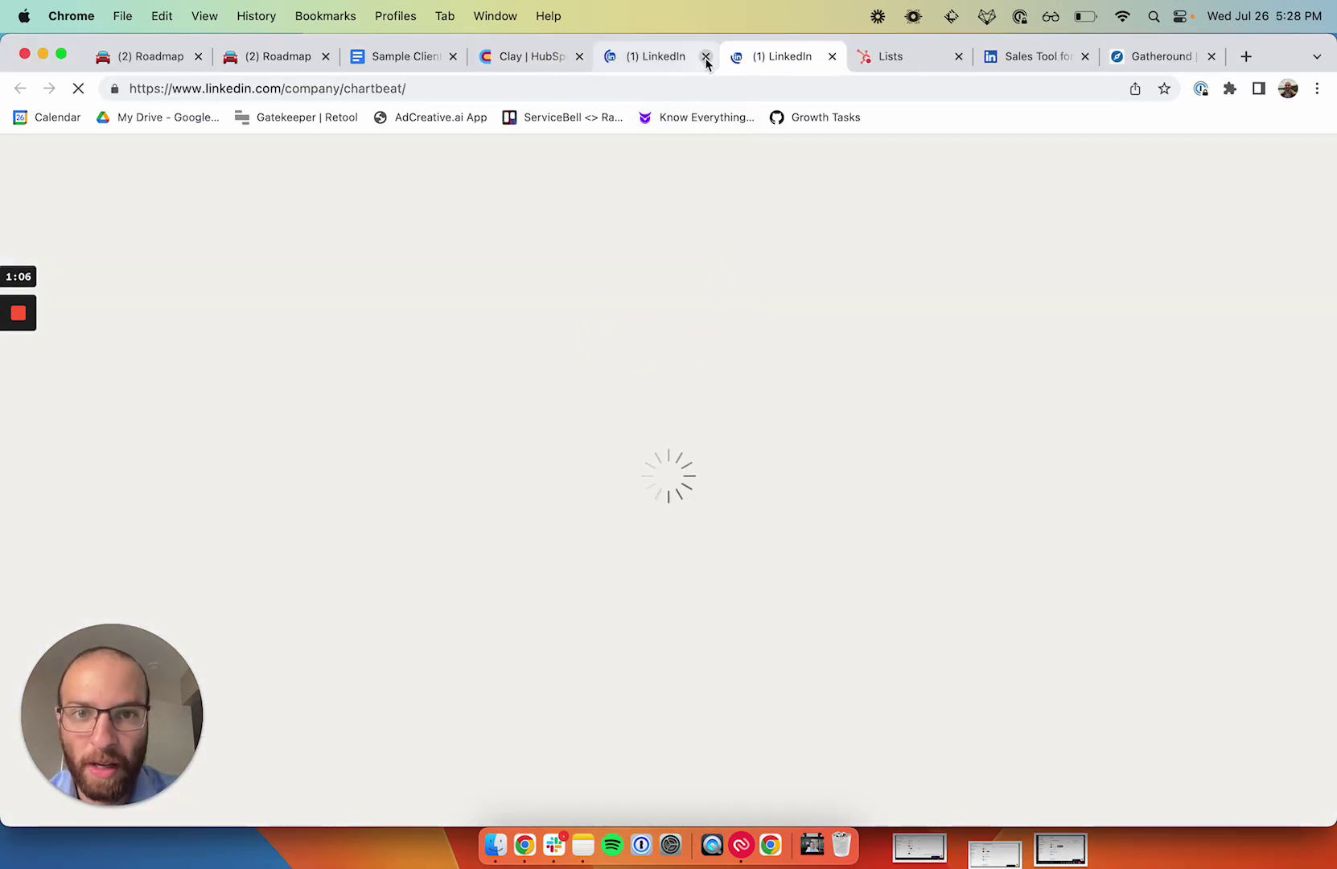
Step: Highlight Chartbeat's industry, 'Technology, Information and Internet', then go back to the Clay table
click(706, 56)
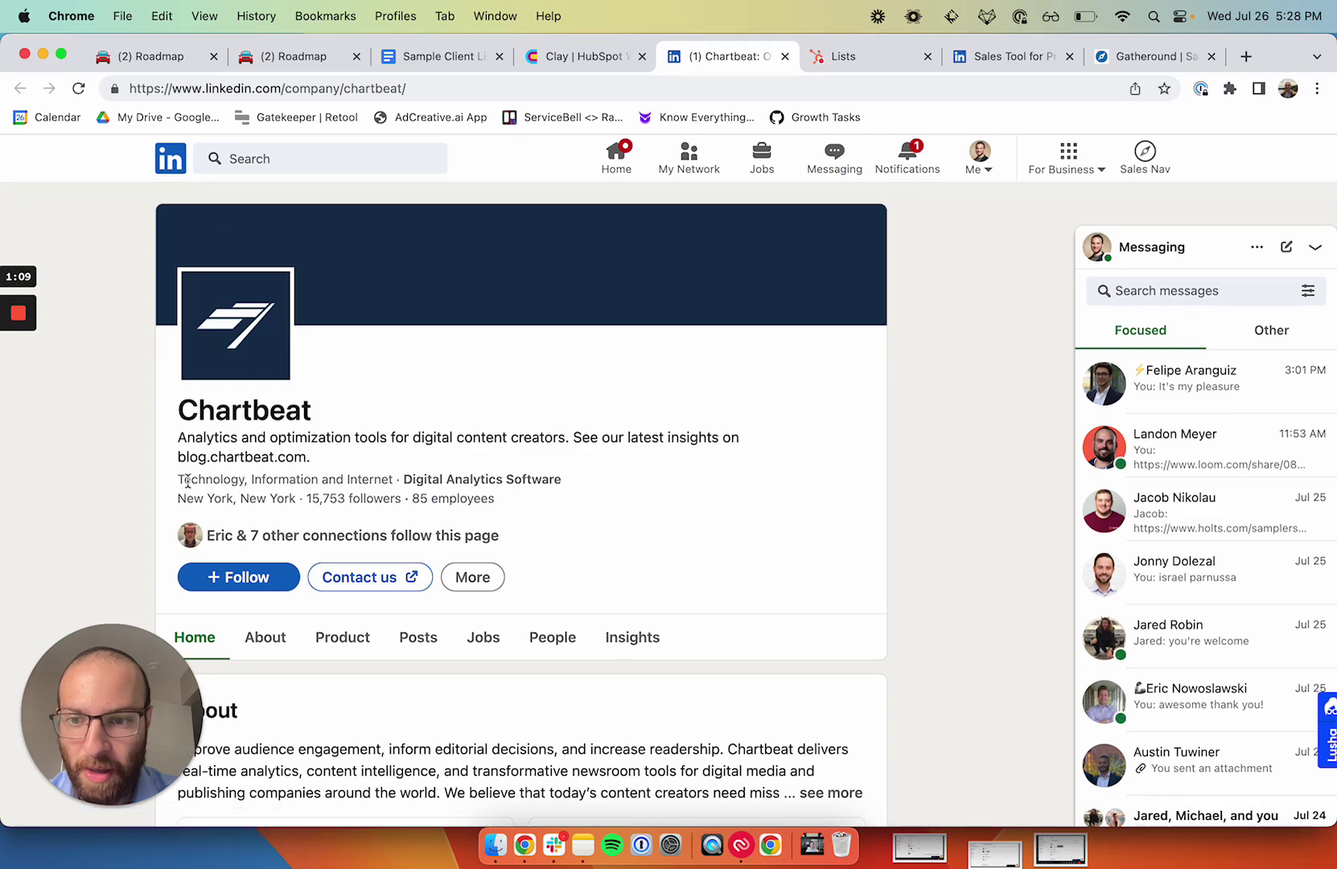
drag(179, 480, 374, 480)
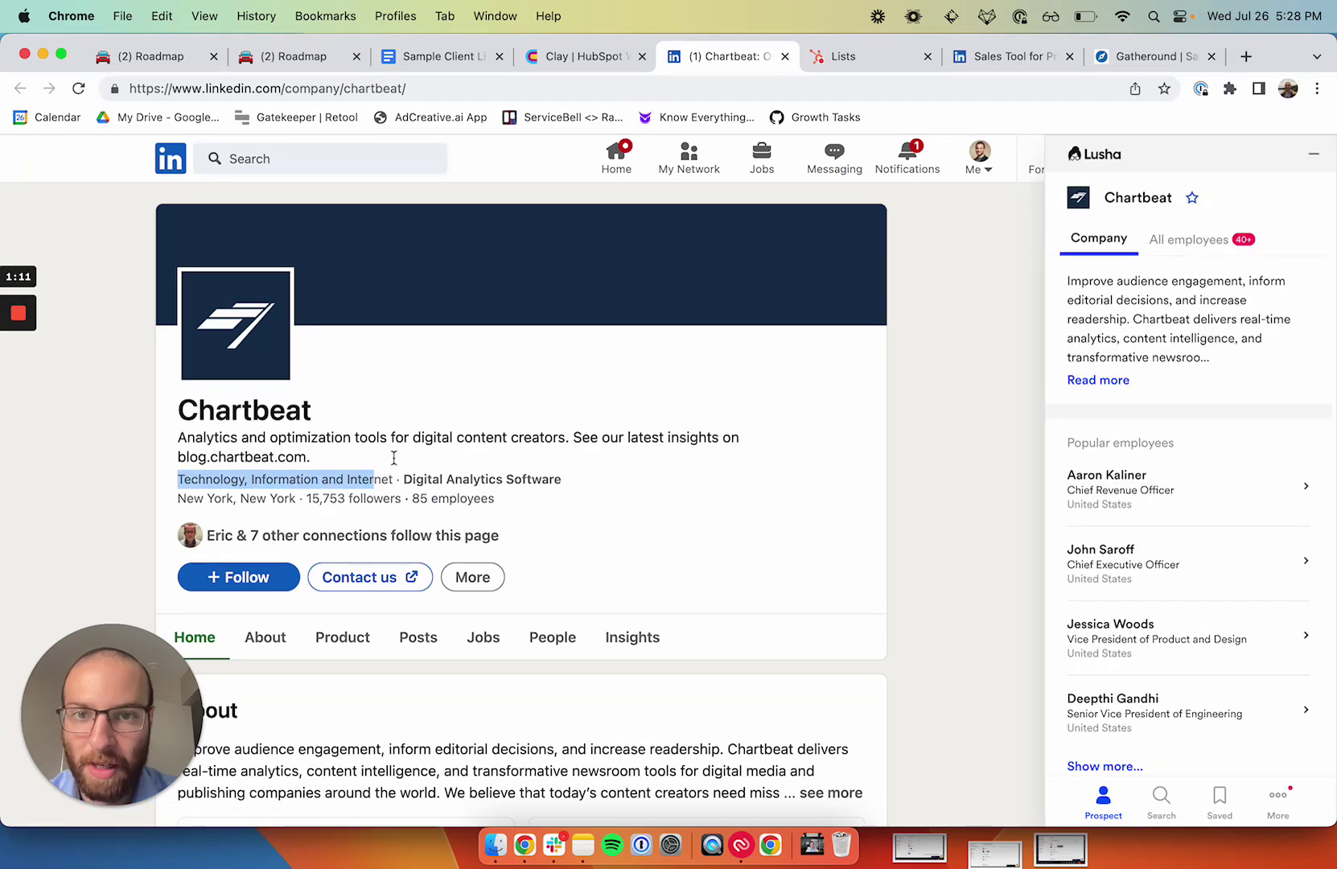
click(569, 65)
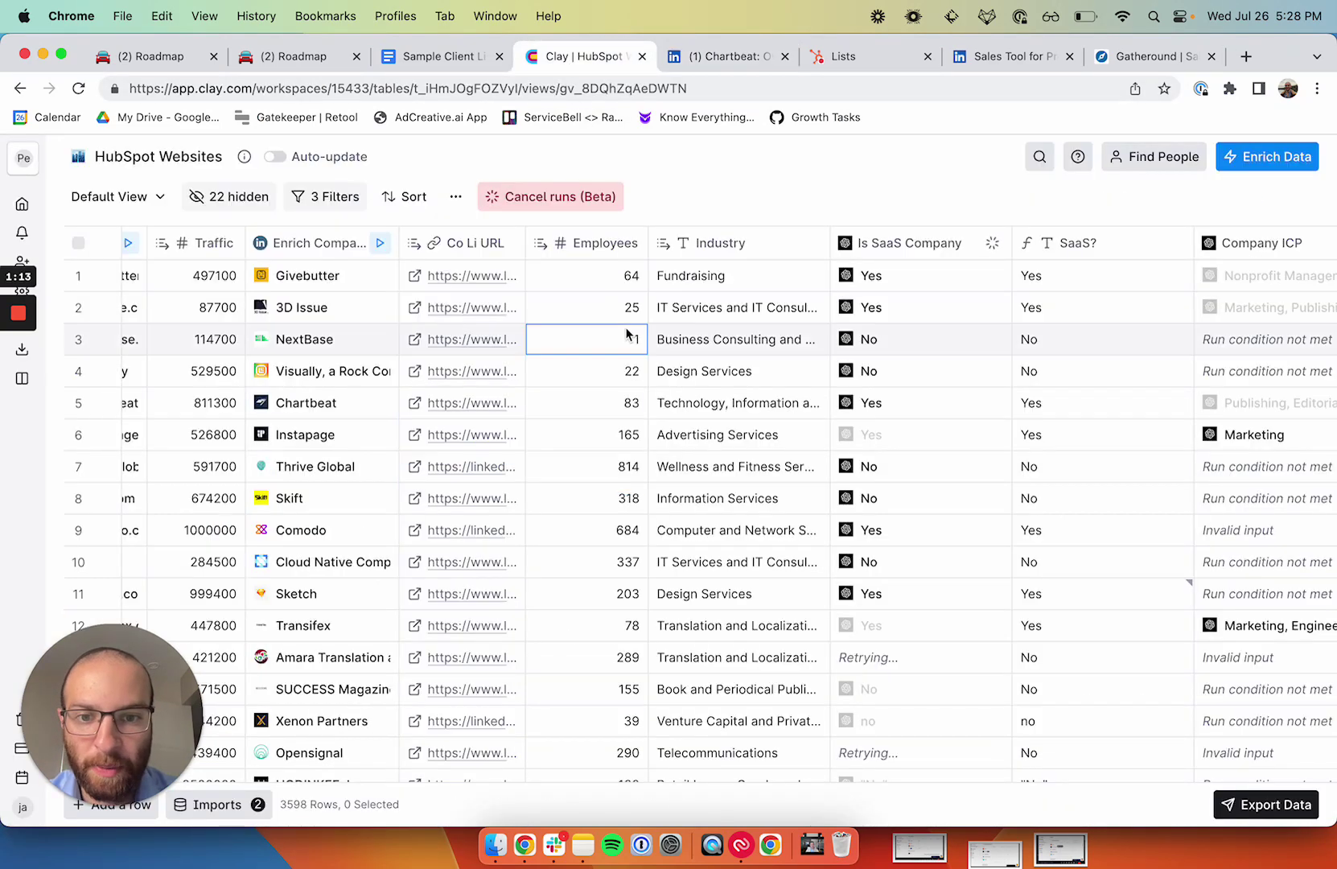
click(875, 404)
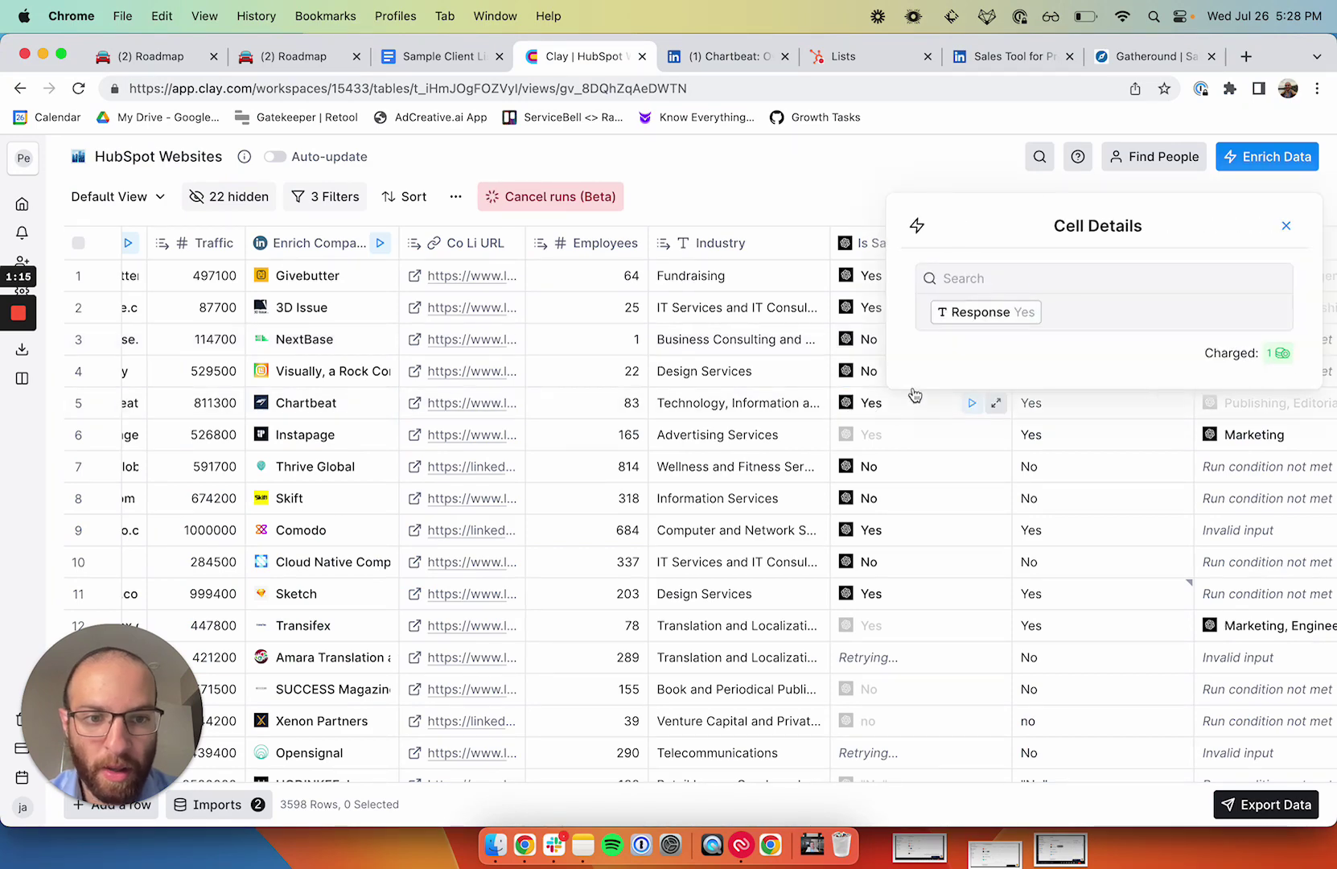
click(1286, 226)
click(859, 249)
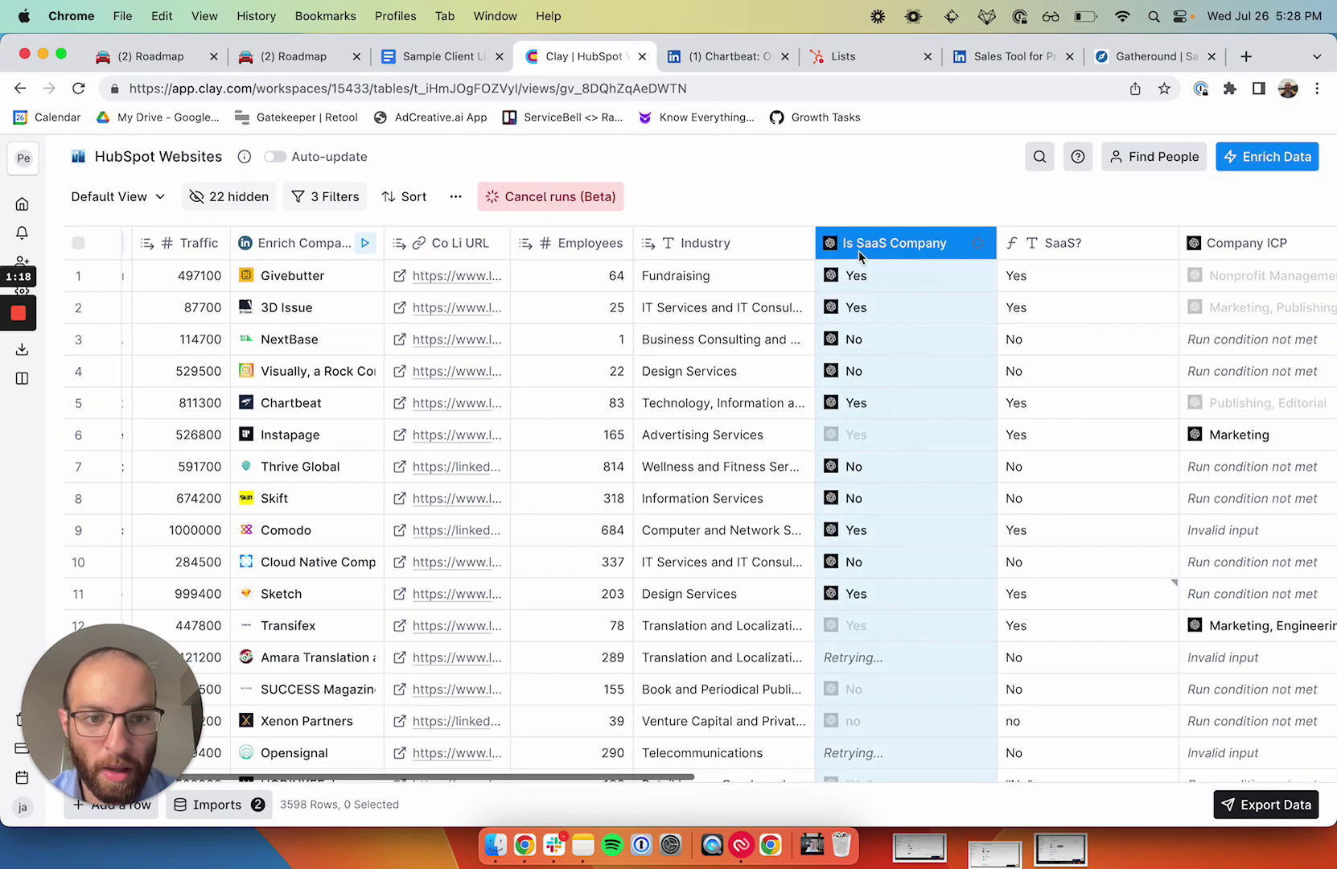
click(748, 354)
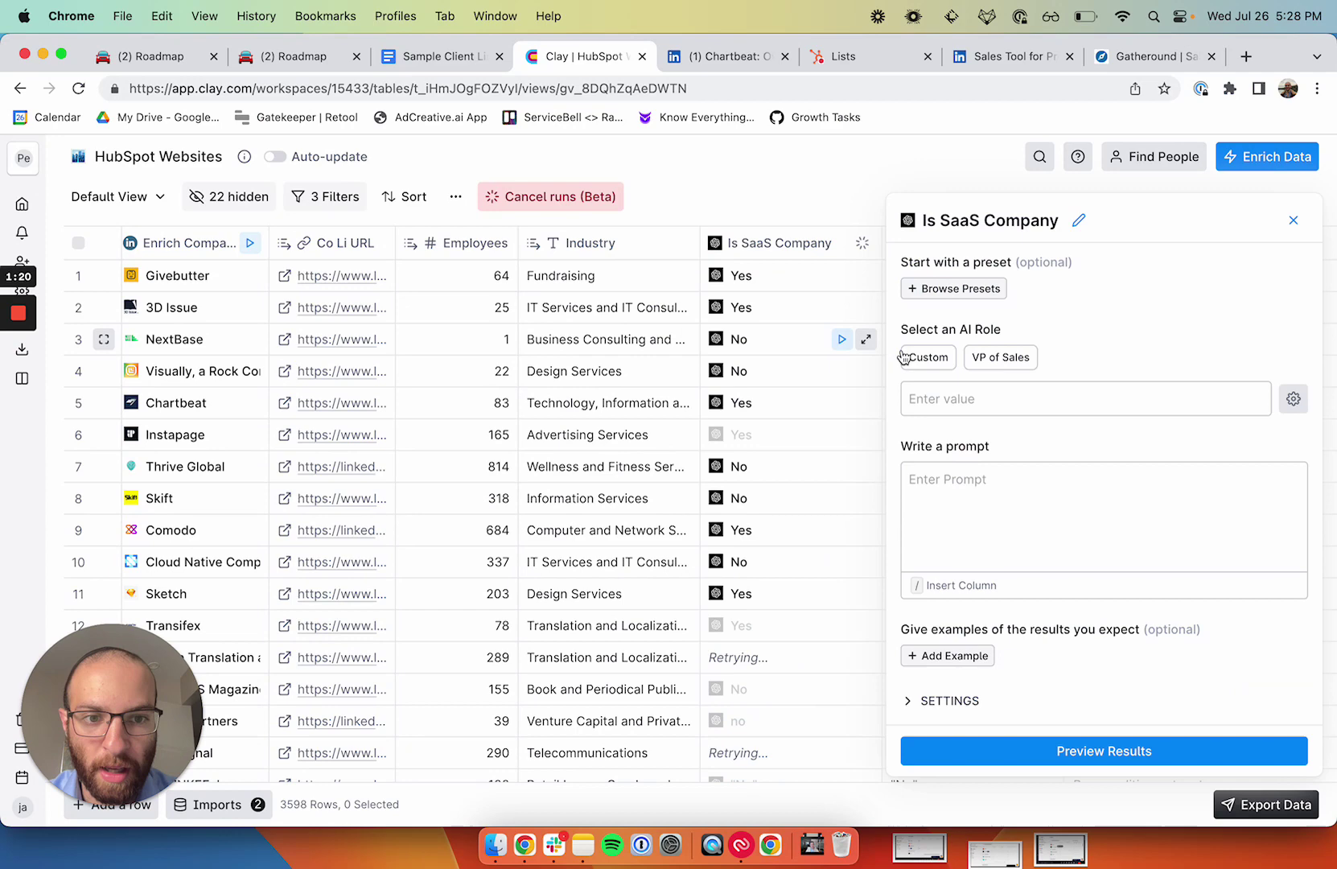
scroll(1045, 527, down, 1)
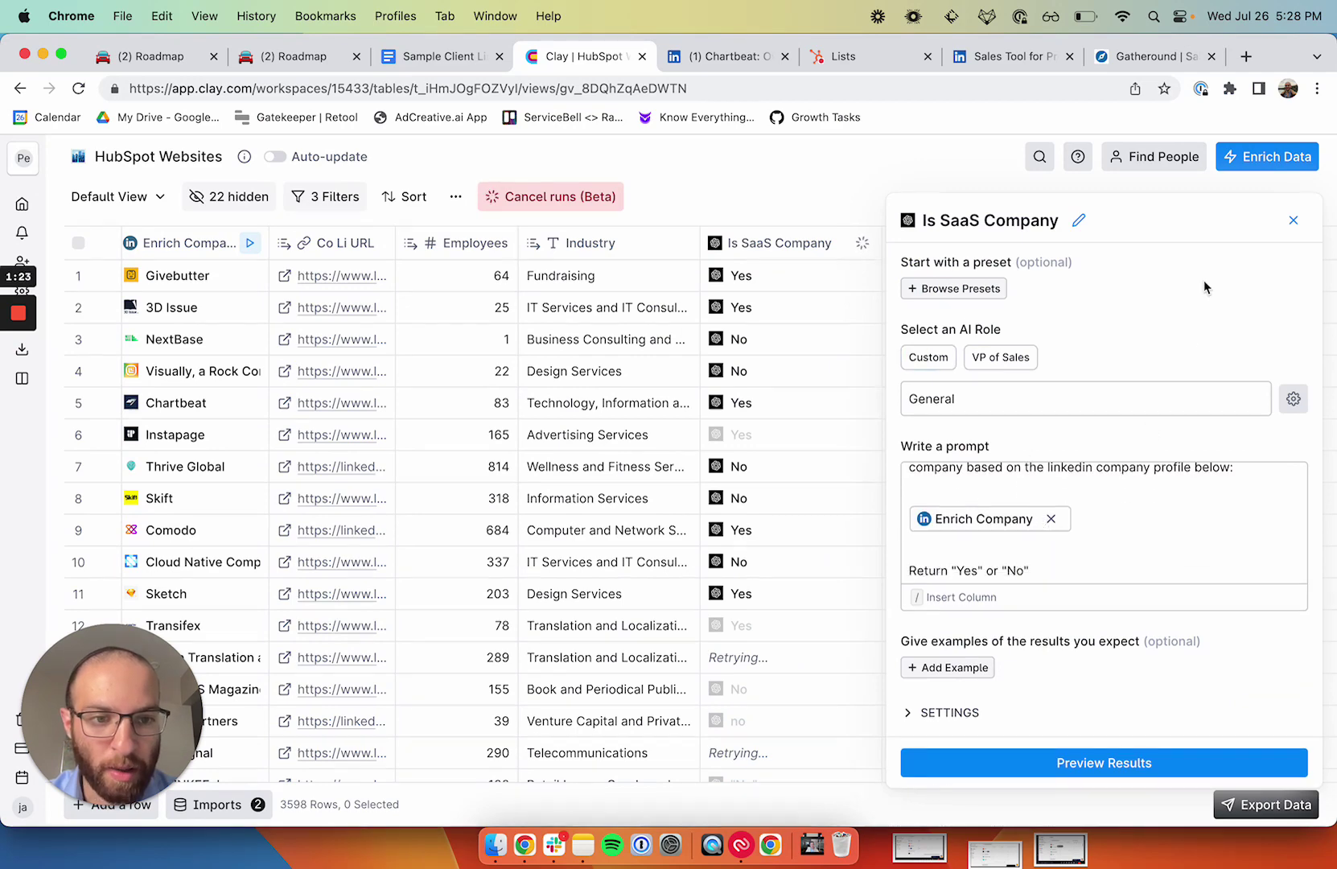
click(1292, 221)
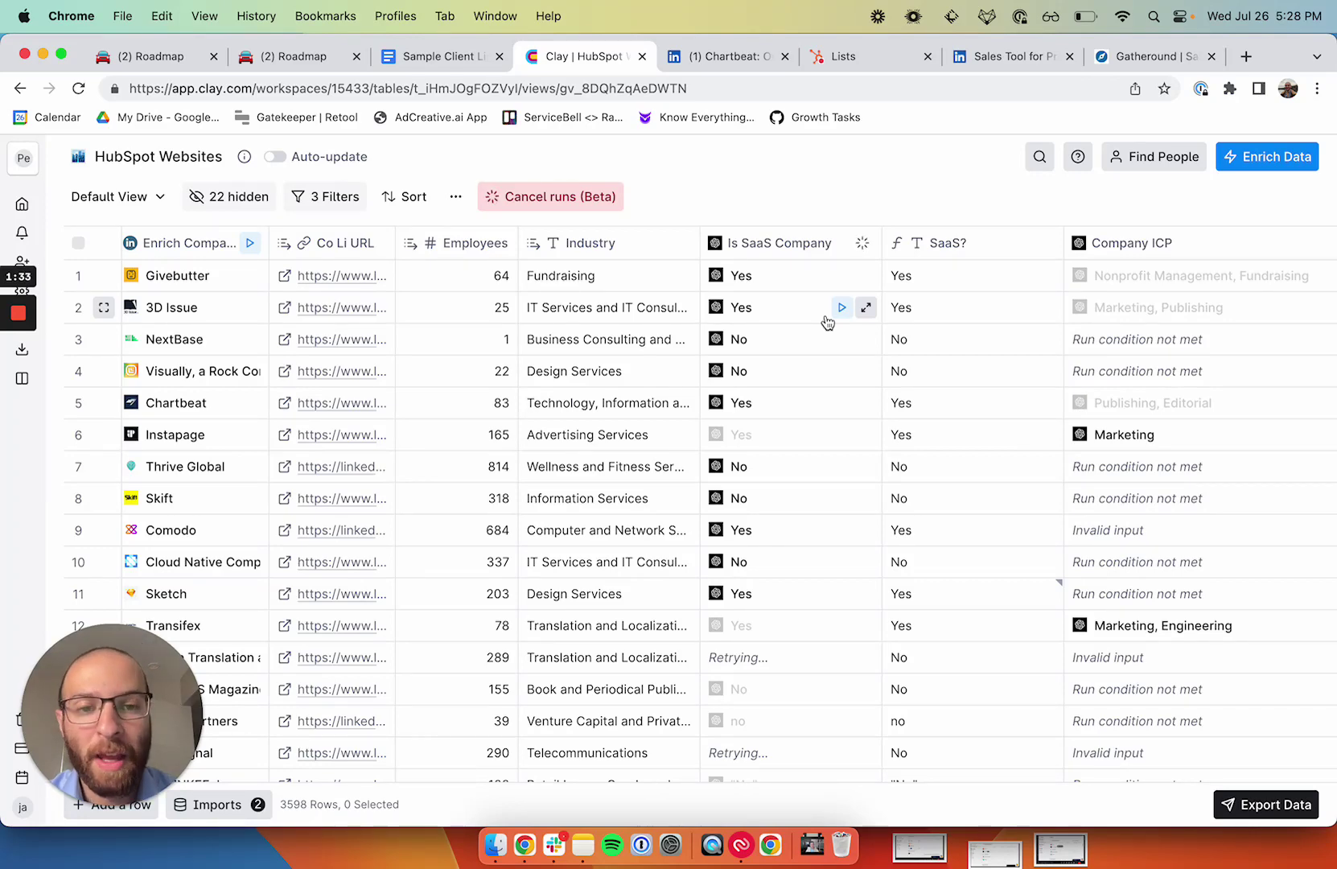
scroll(827, 322, right, 10)
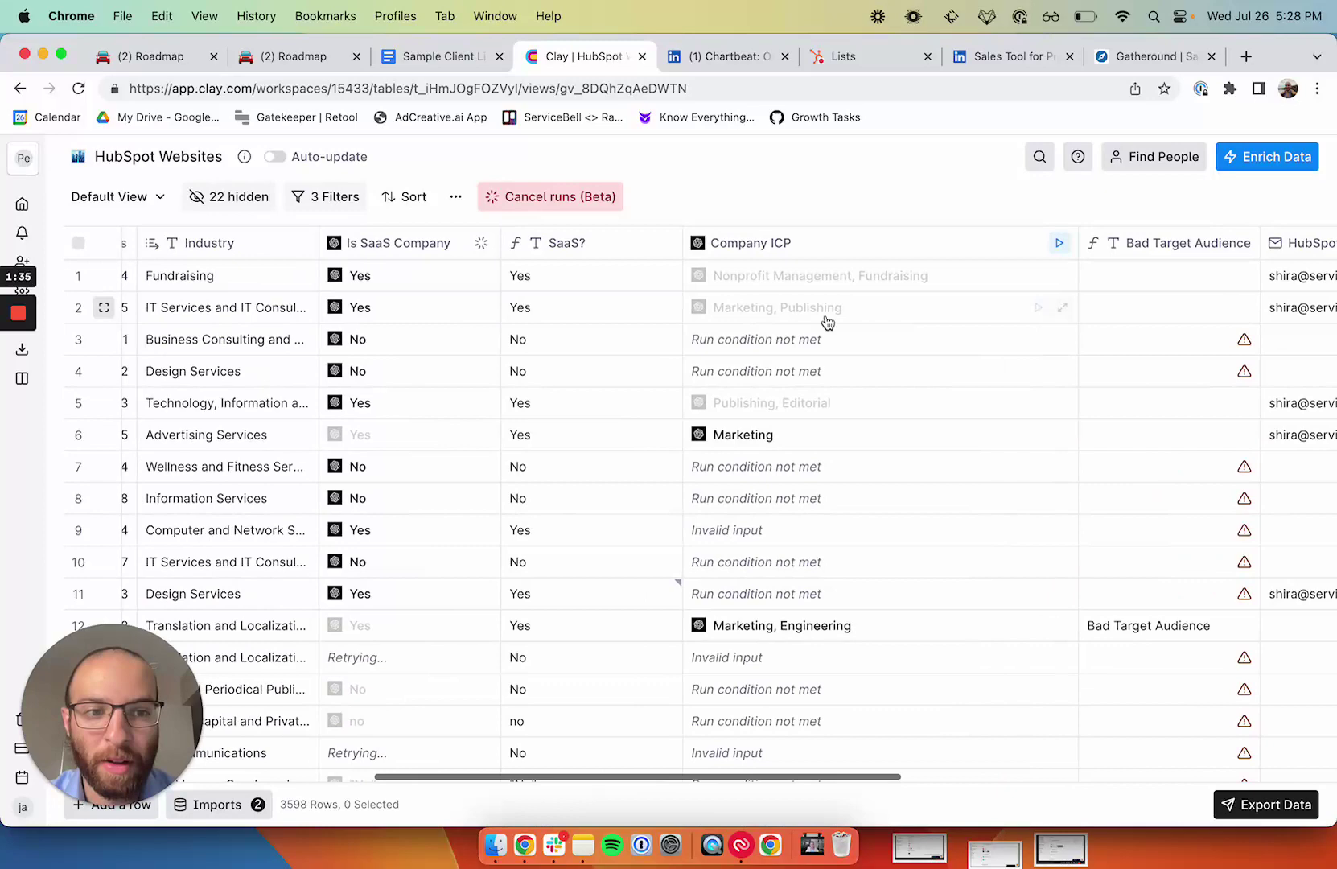
scroll(827, 322, left, 2)
scroll(827, 322, right, 2)
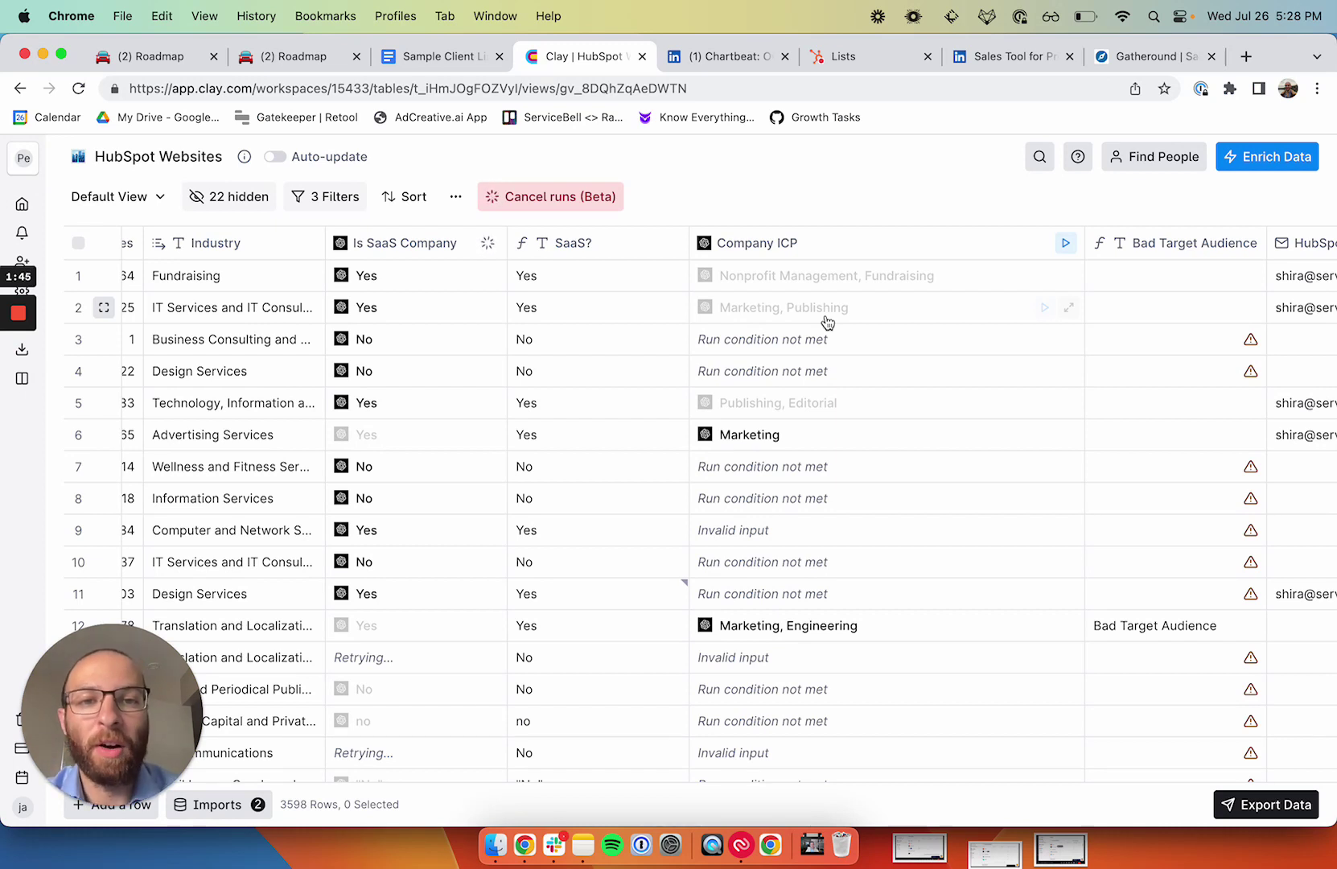
Step: Load servicebell.com in the last browser tab, then return to Clay's HubSpot Websites table
key(super+9)
key(super+l)
text(ser)
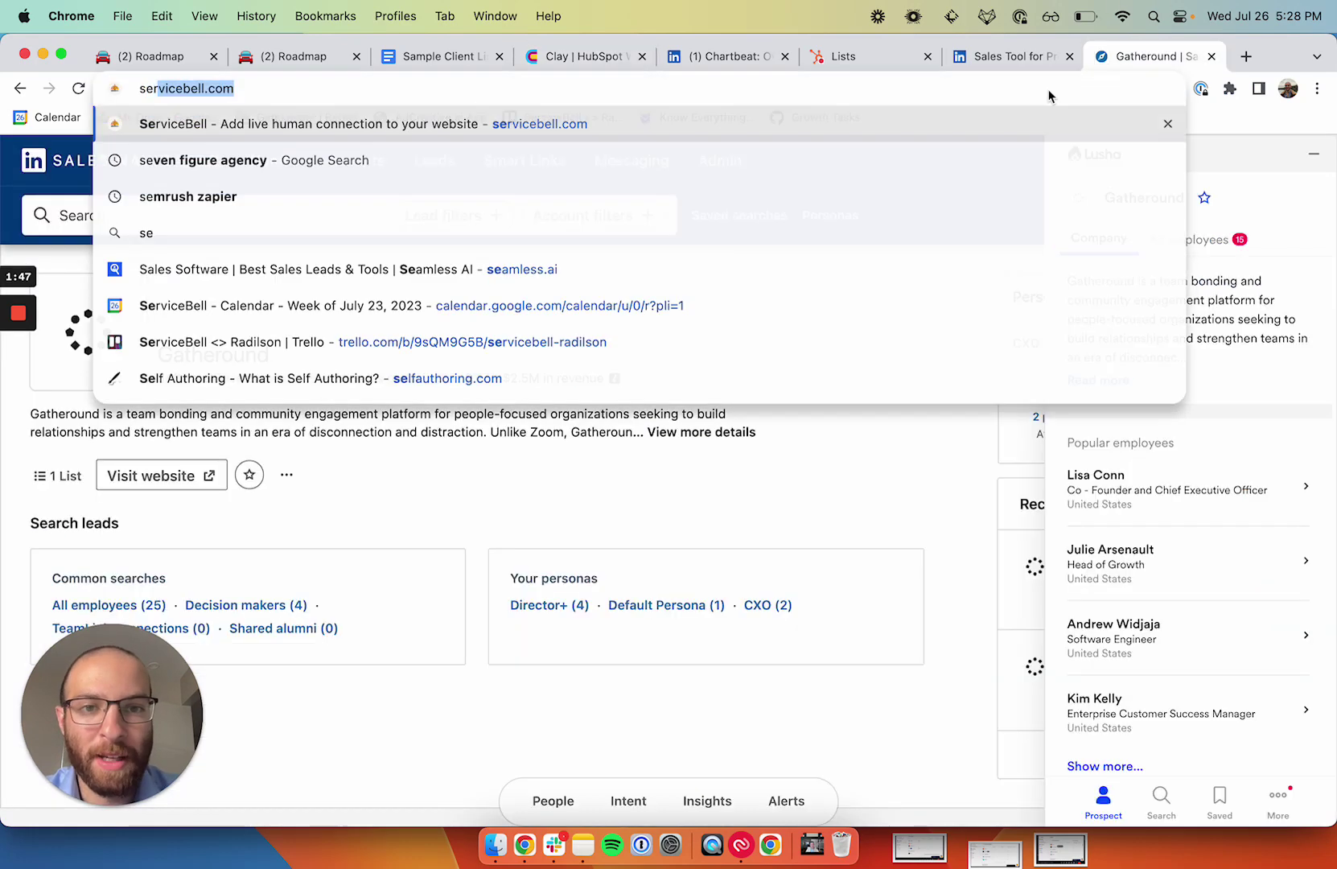
key(Return)
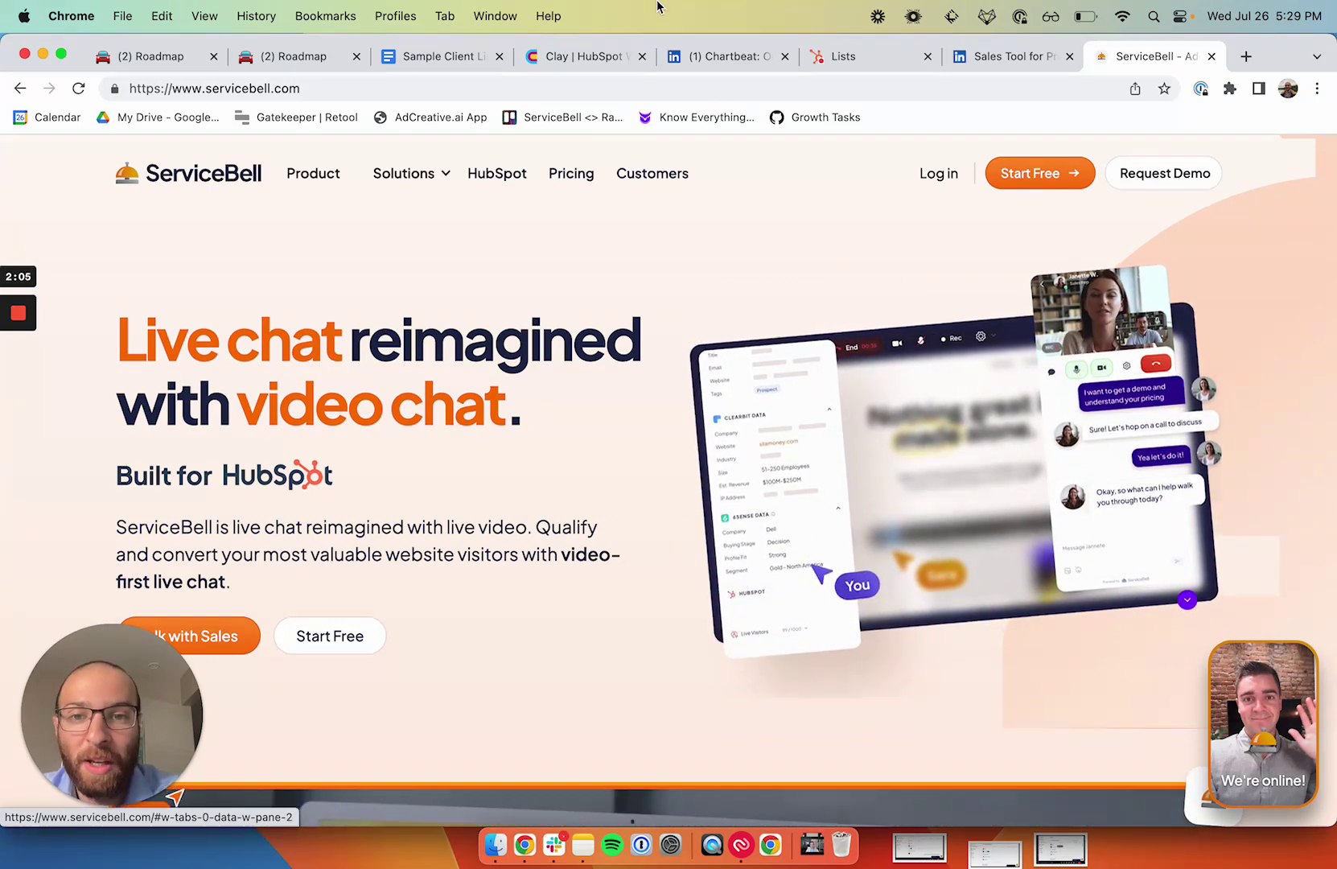
click(556, 55)
scroll(682, 356, left, 3)
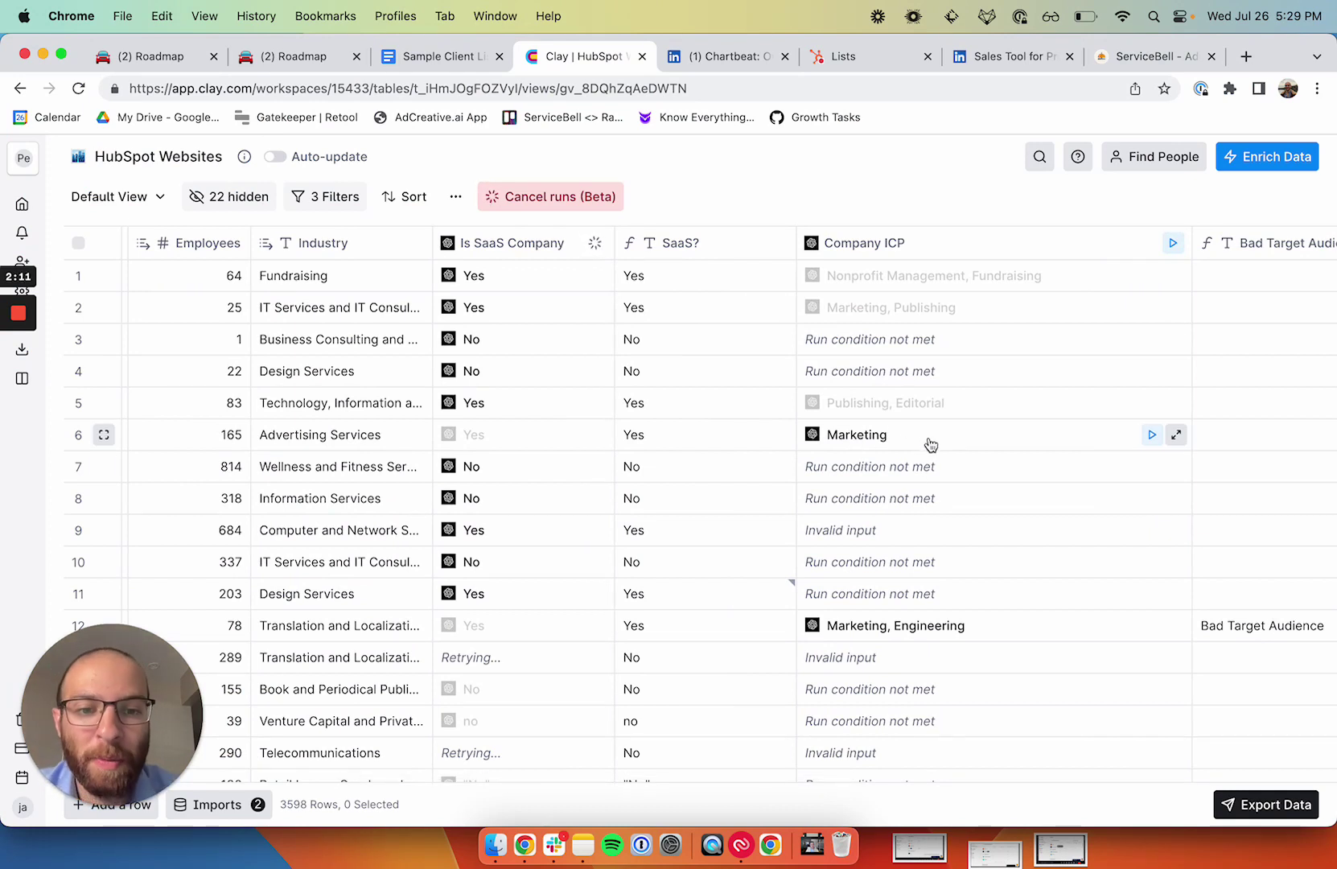
scroll(954, 588, down, 5)
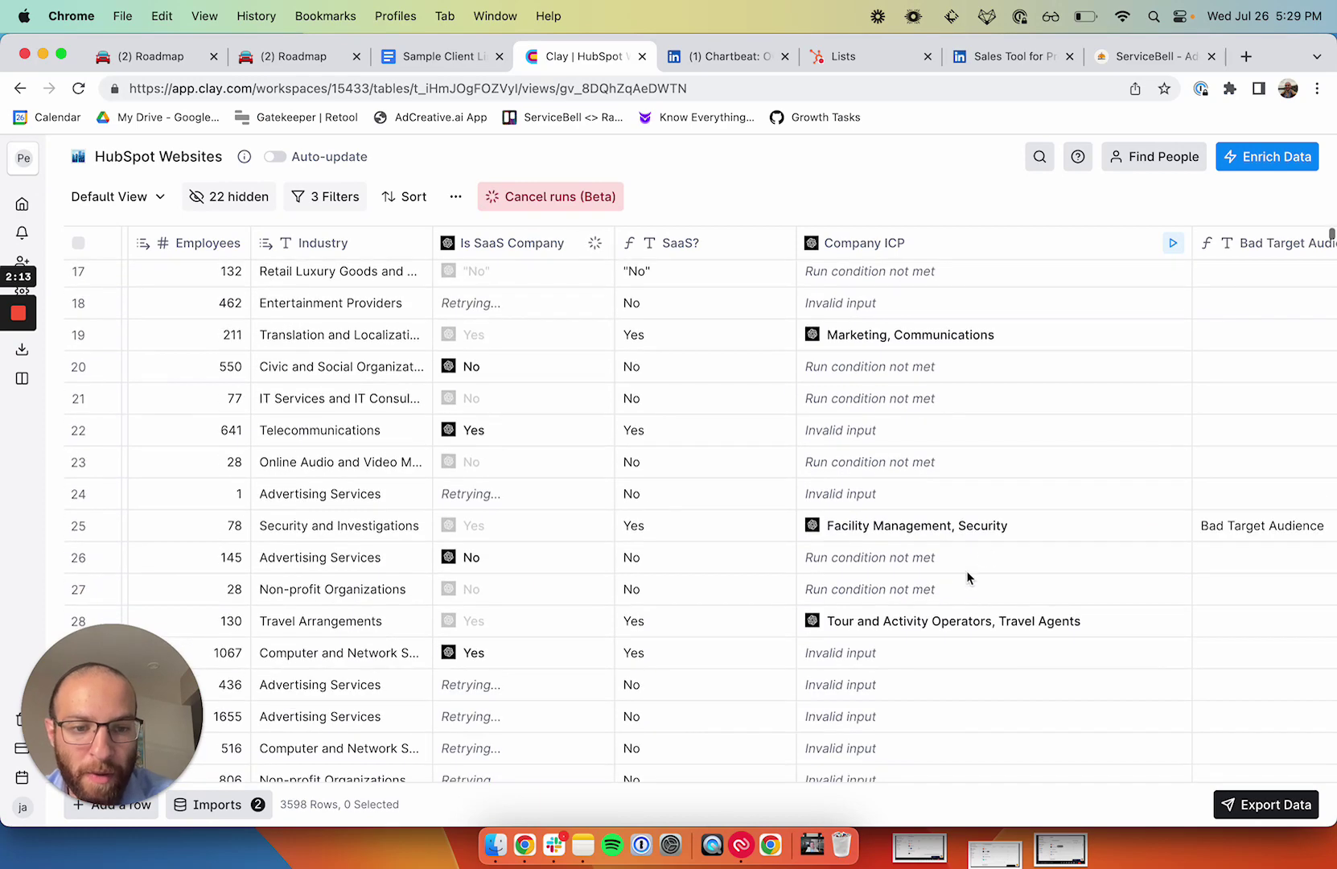
scroll(1006, 533, right, 2)
scroll(1165, 547, right, 5)
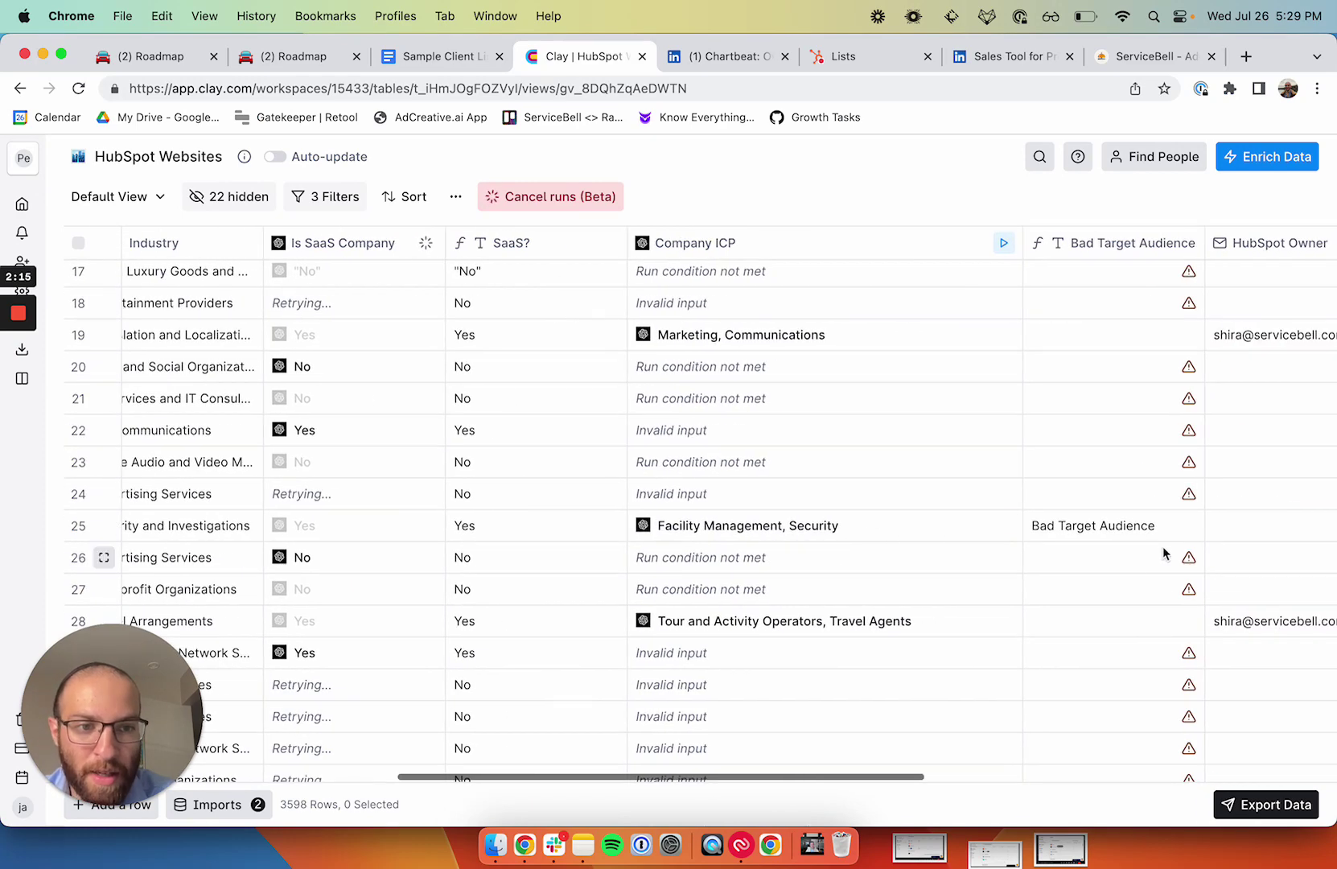
scroll(1164, 547, up, 2)
scroll(965, 505, left, 10)
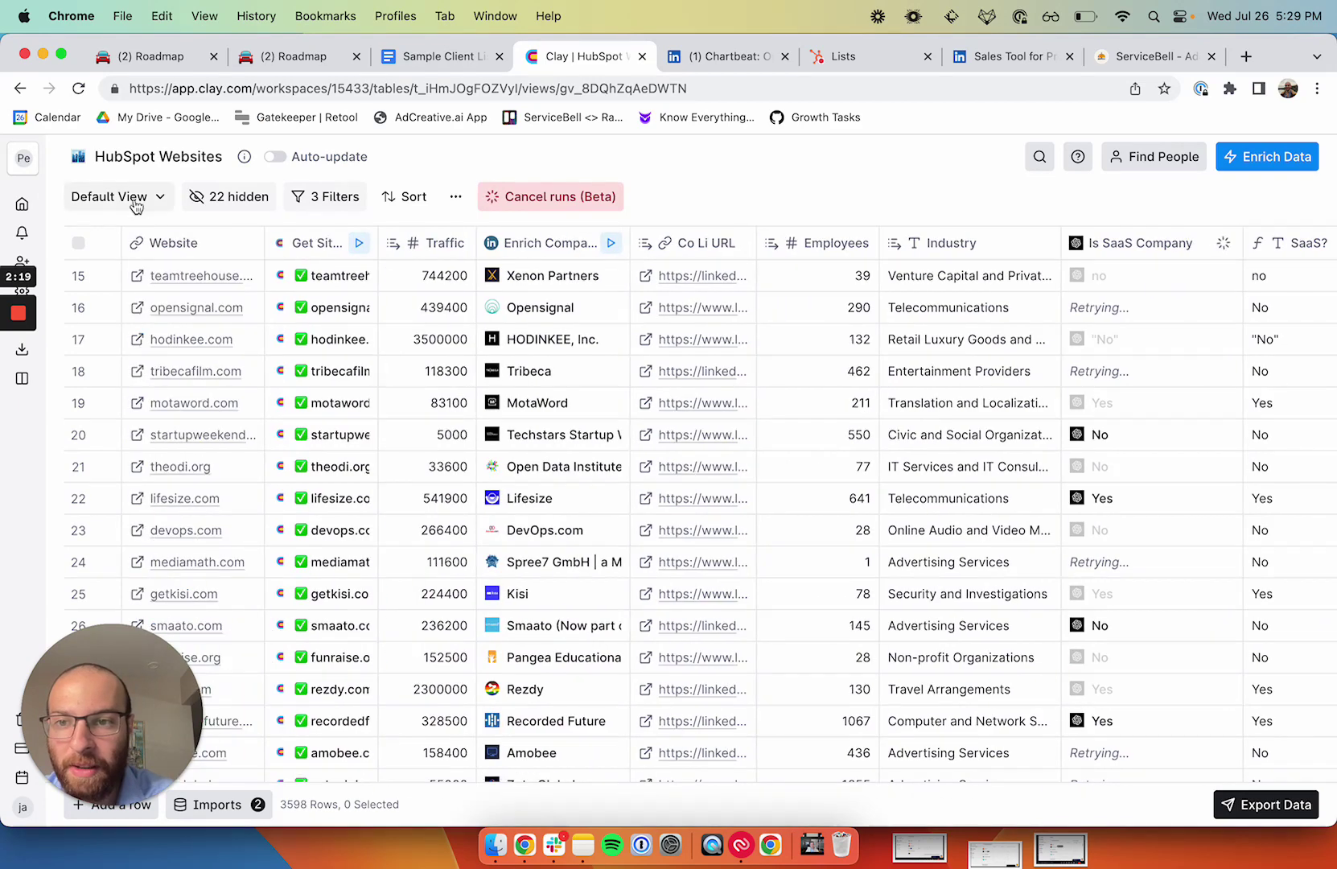
Step: Switch the table to the saved Assignment Tab view
click(121, 196)
click(161, 339)
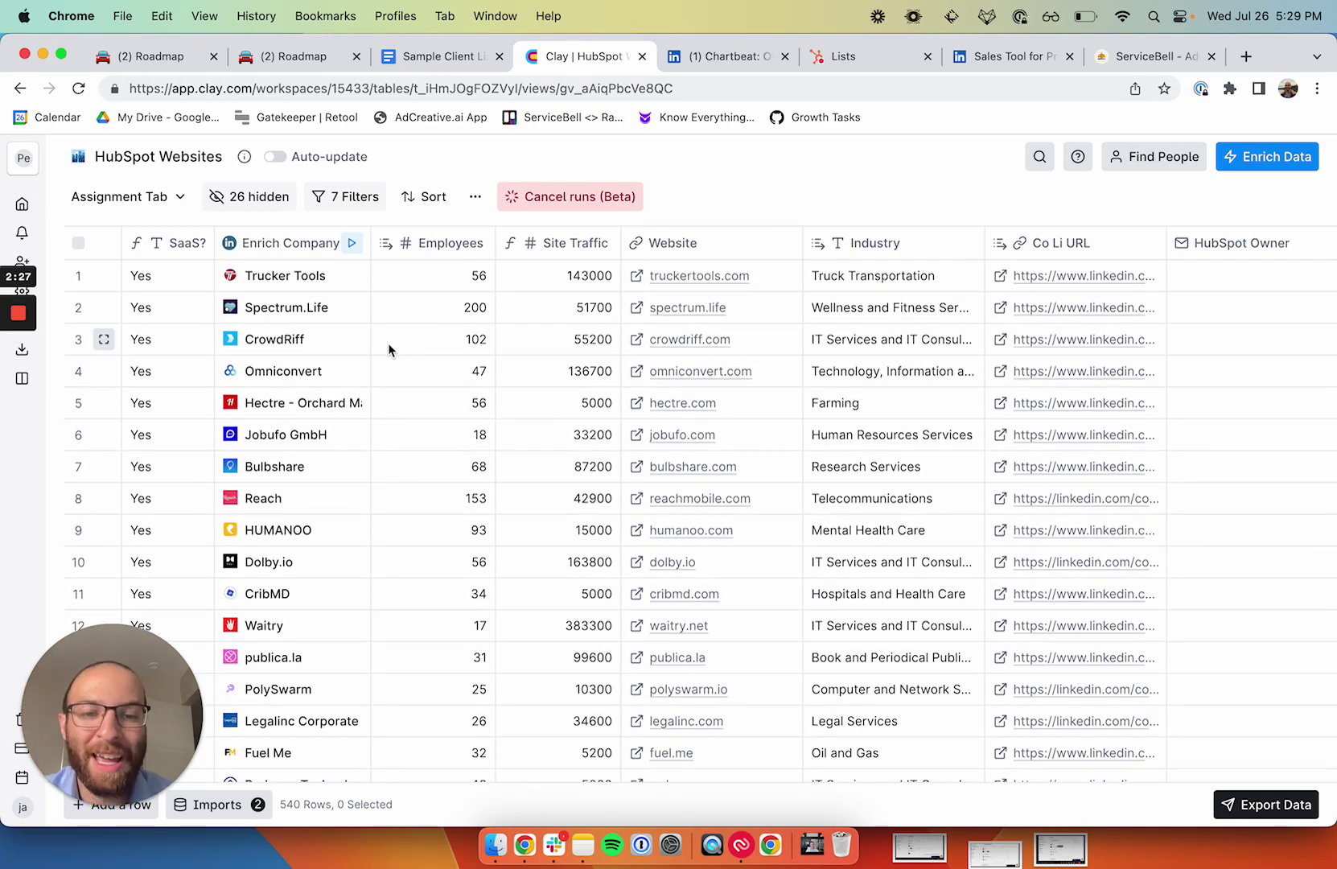
scroll(388, 343, right, 10)
scroll(388, 343, left, 10)
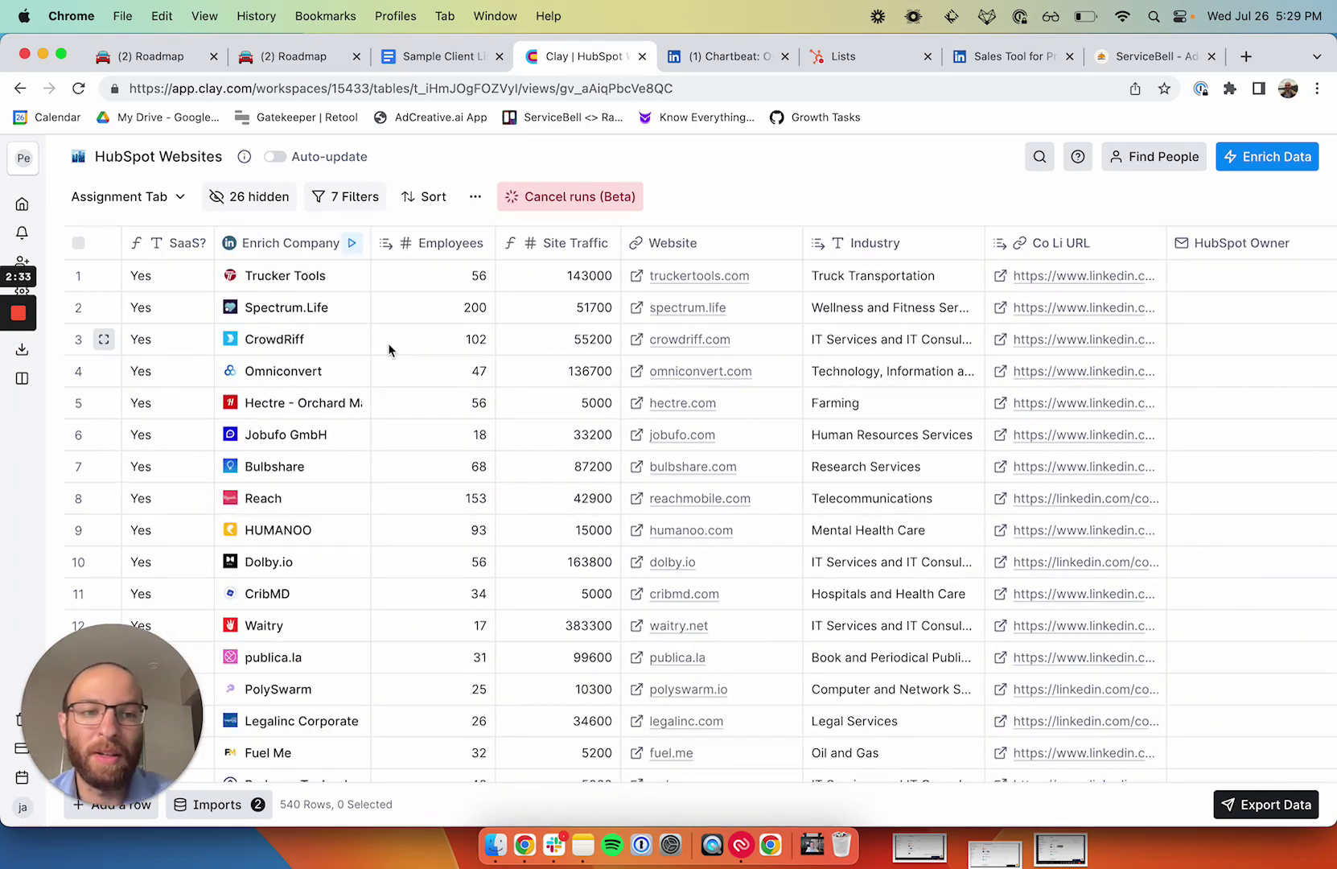
scroll(388, 343, right, 10)
Step: Enter the owner's e-mail in row 1's HubSpot Owner cell and copy it
click(800, 289)
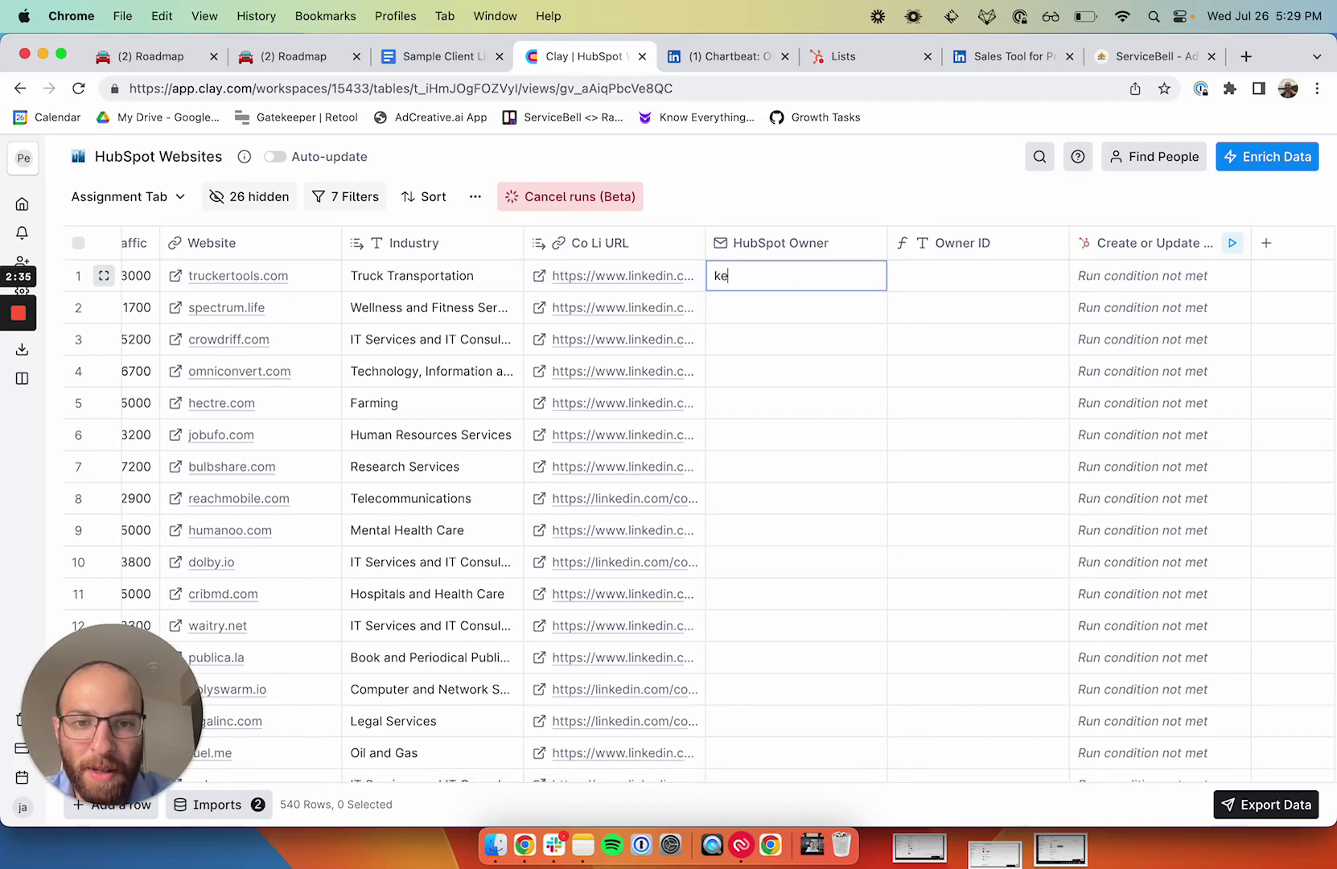
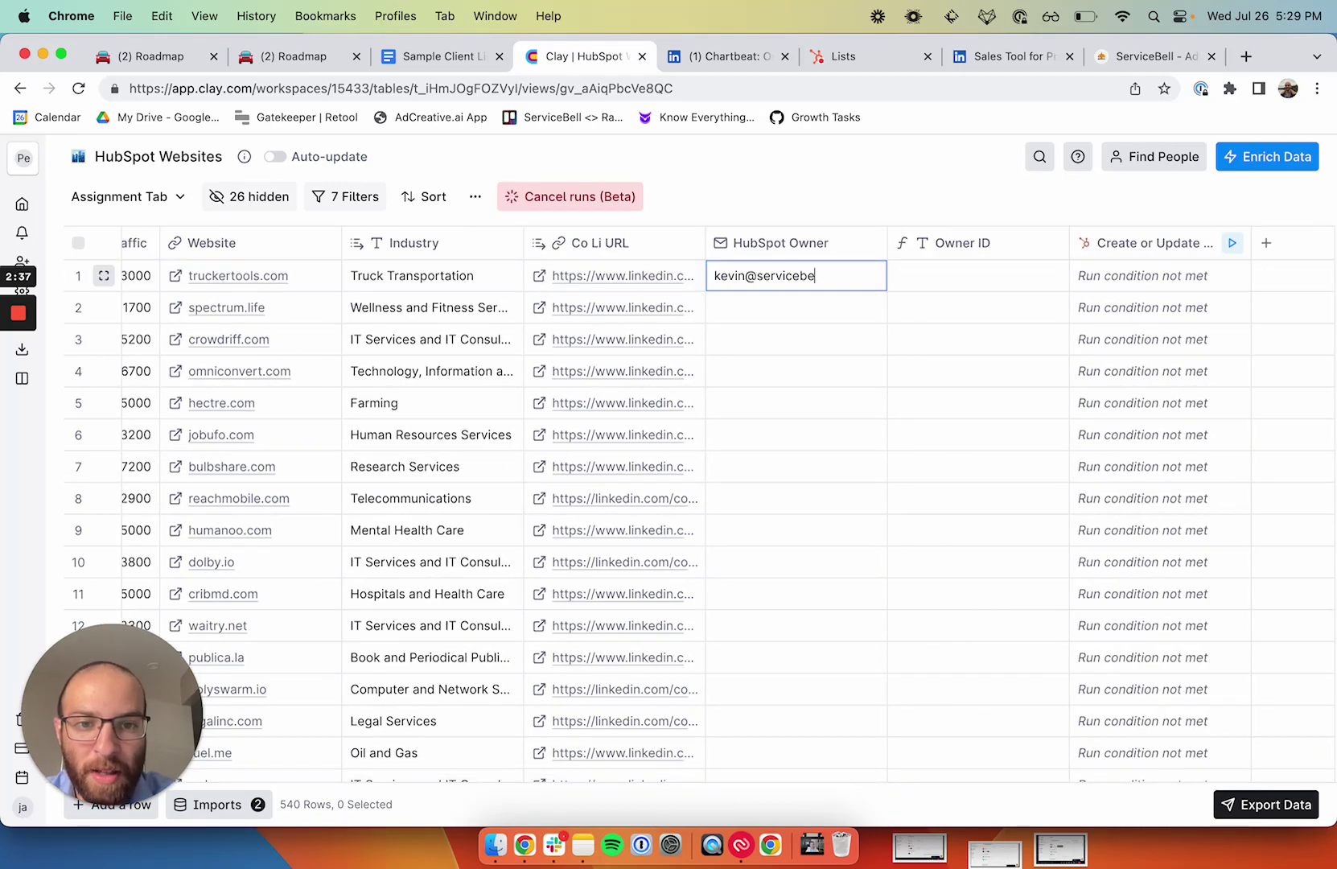
key(Return)
key(super+c)
Step: Select the HubSpot Owner cells down to row 250 and paste the owner e-mail into them
scroll(787, 400, down, 20)
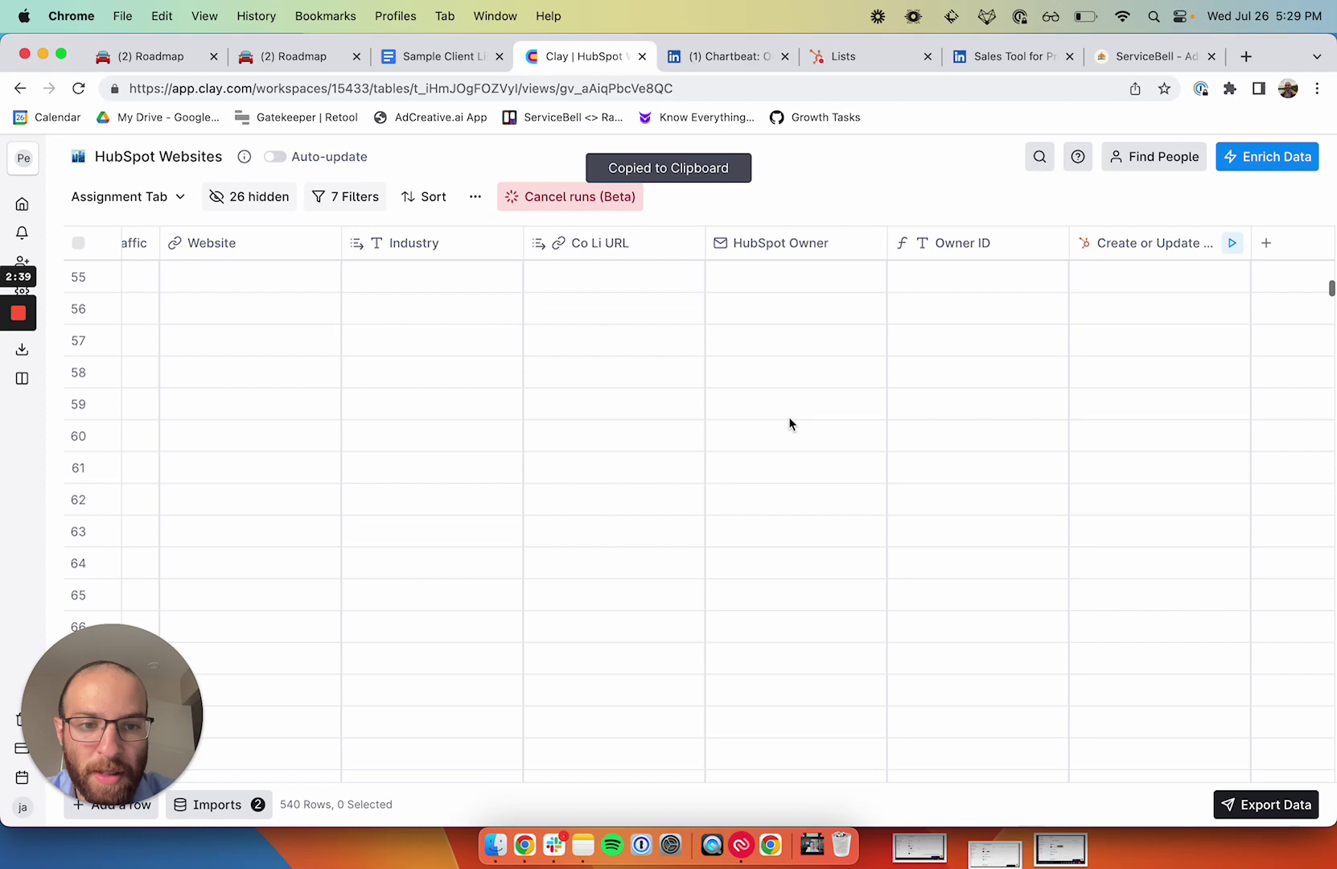
drag(1331, 375, 1326, 765)
scroll(973, 524, up, 20)
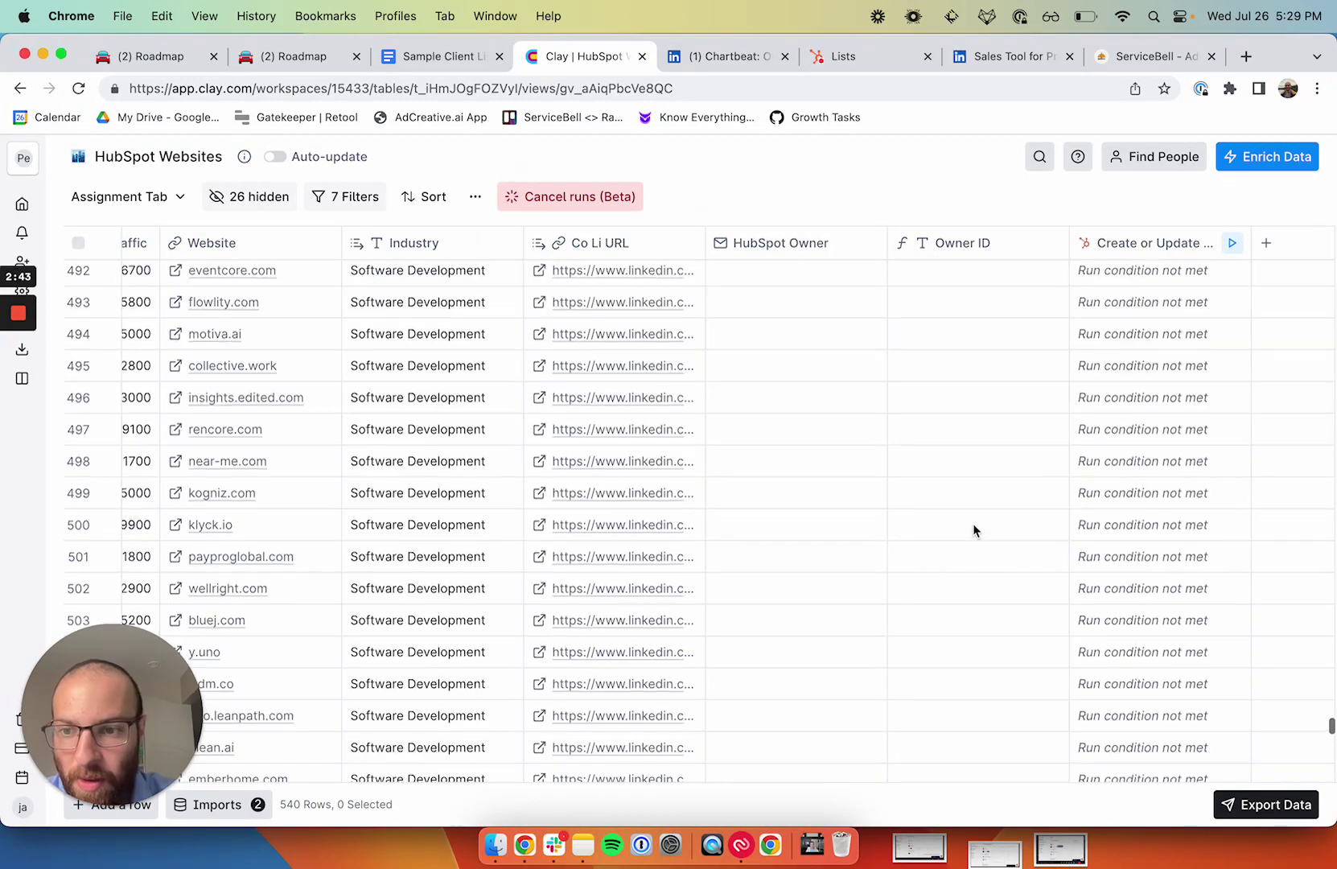
scroll(973, 531, up, 20)
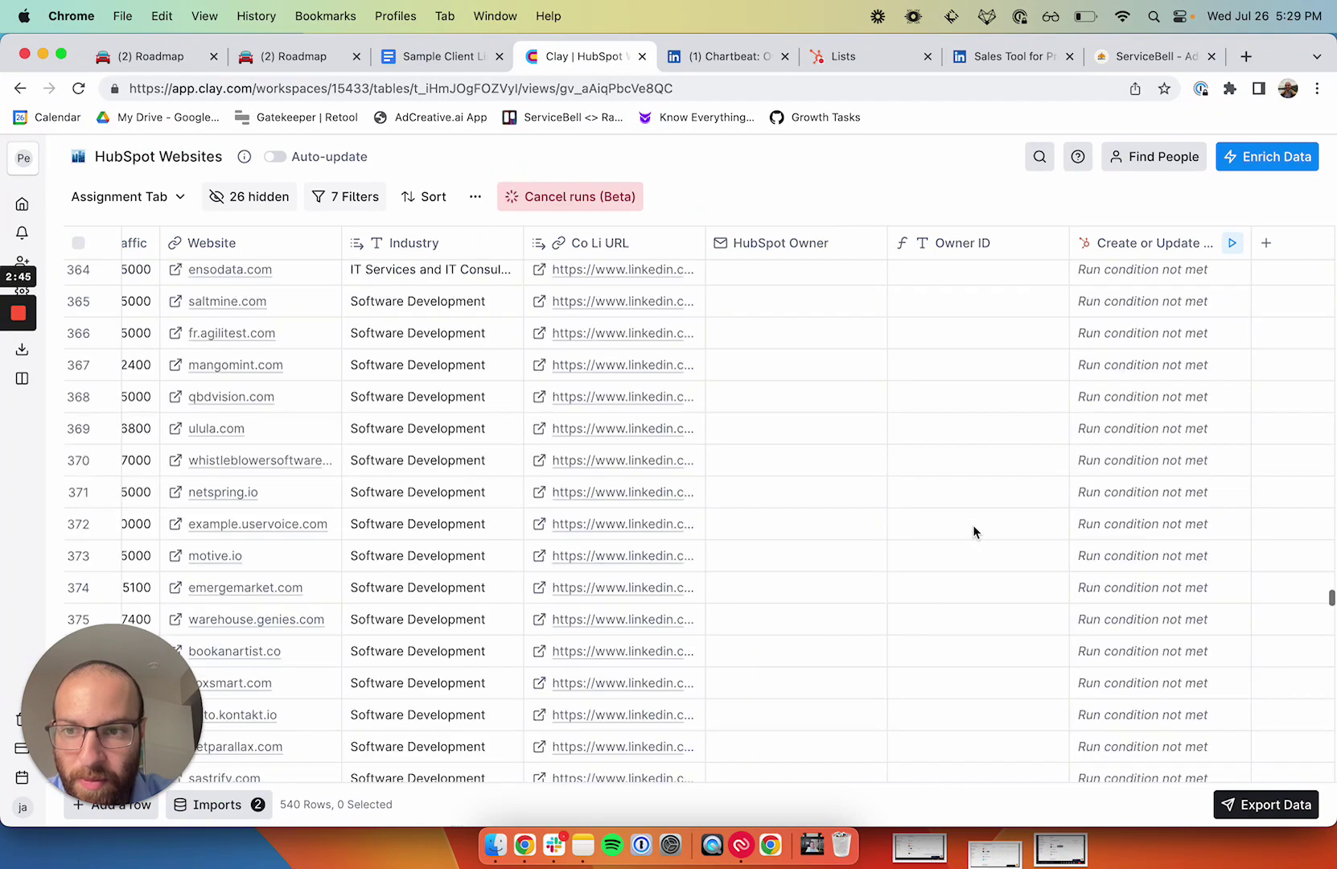
scroll(1026, 547, up, 15)
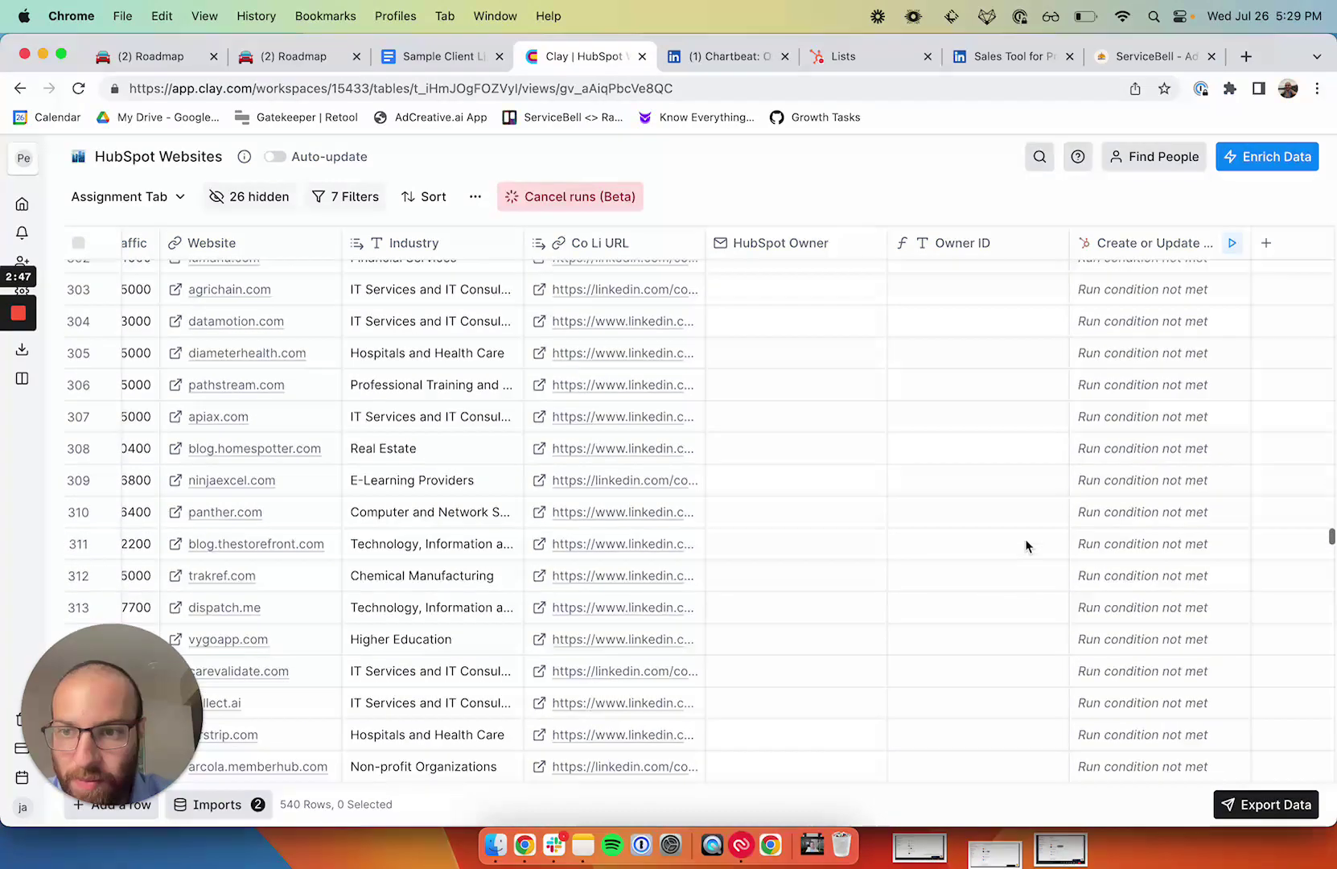
scroll(1026, 546, up, 5)
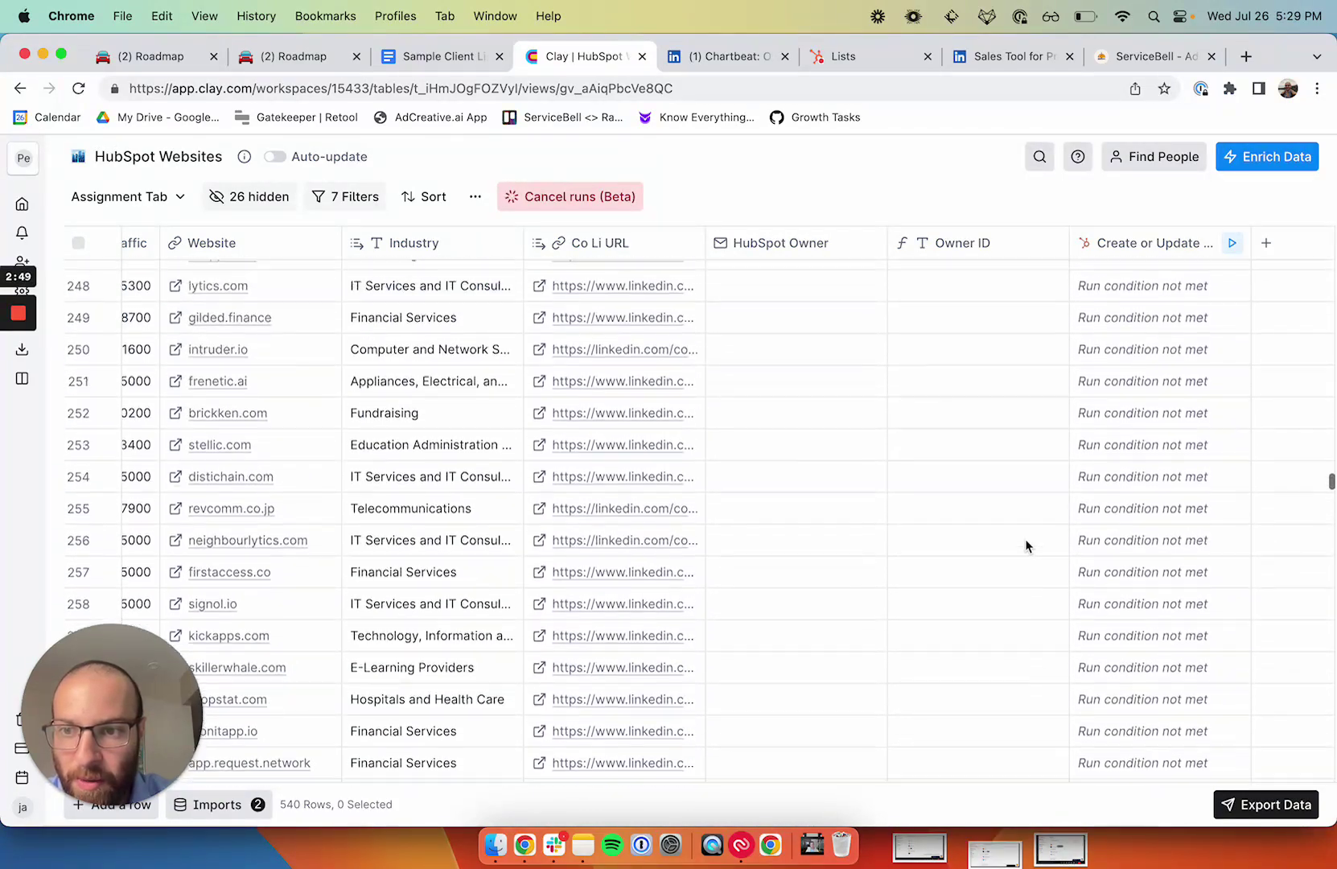
click(811, 367)
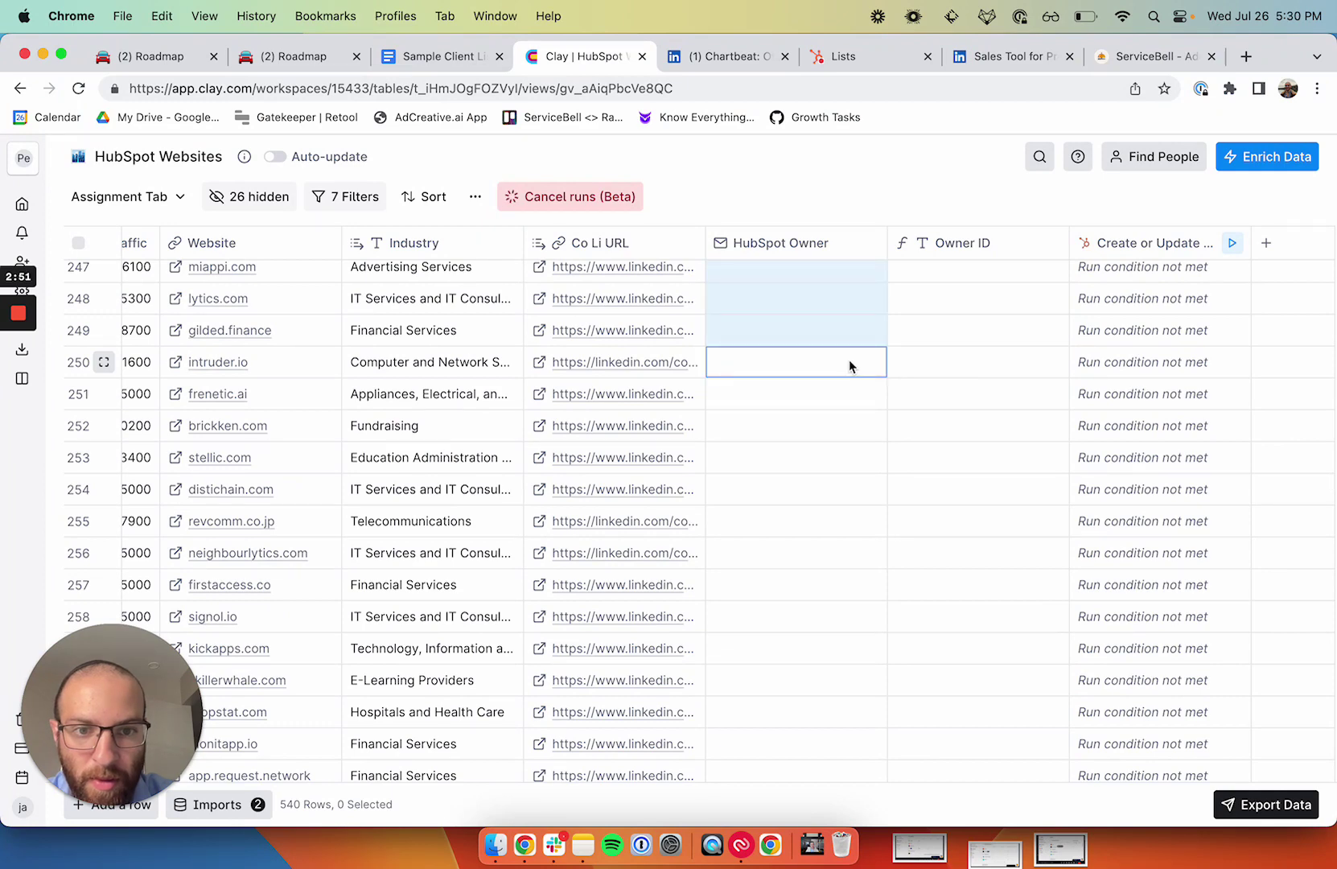
scroll(814, 389, up, 4)
key(ctrl+v)
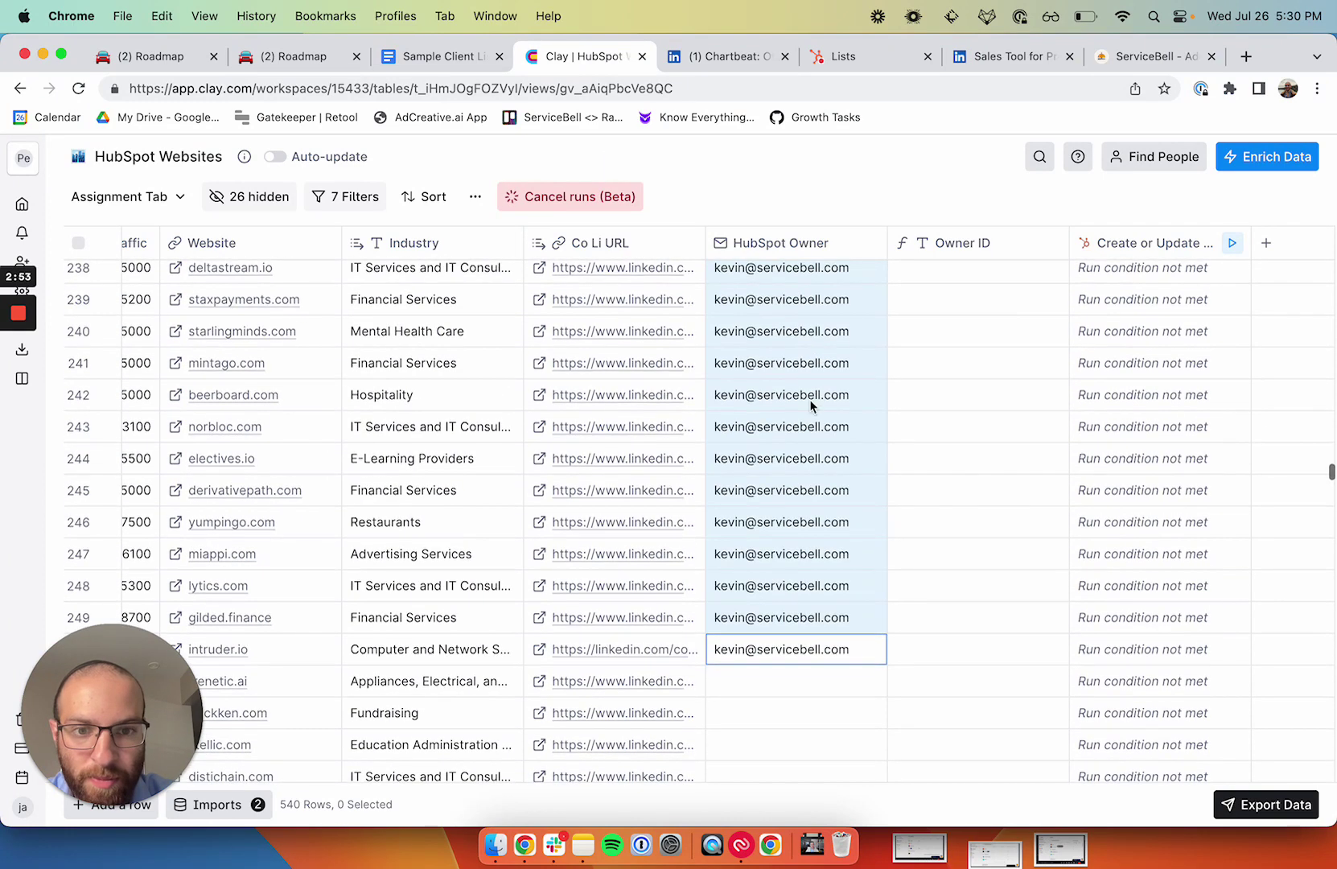
scroll(802, 413, down, 4)
scroll(784, 382, up, 5)
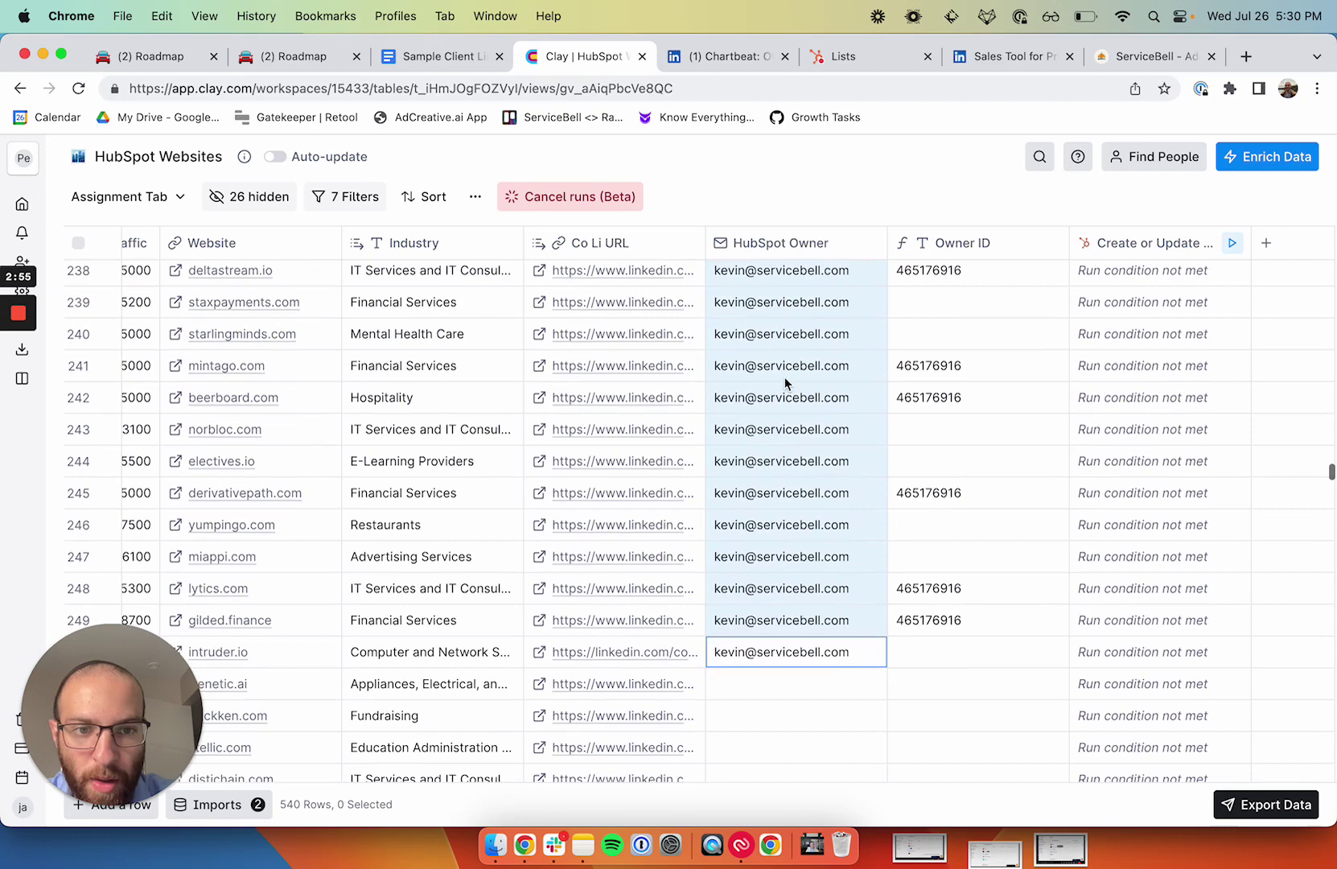
click(943, 243)
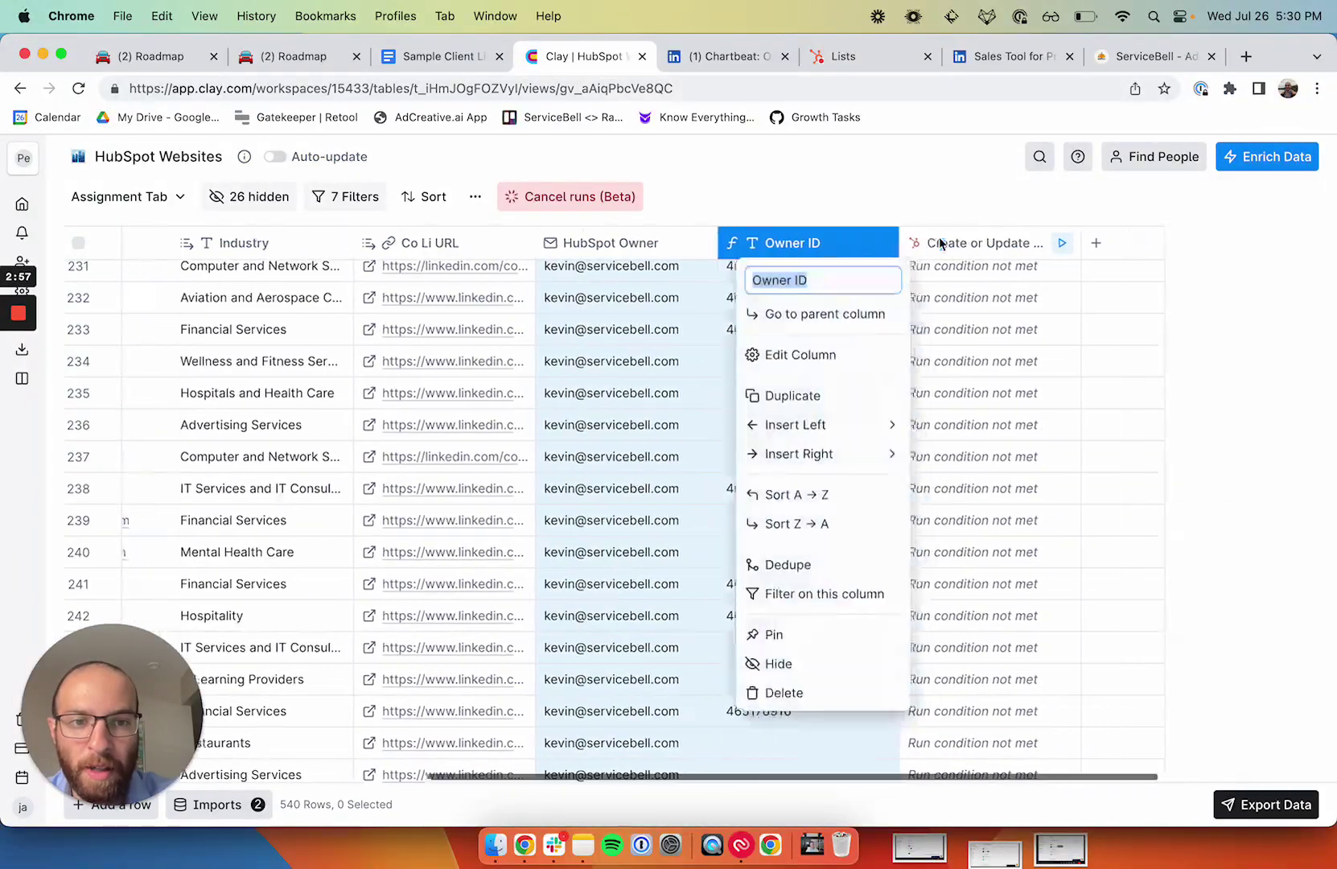
click(770, 356)
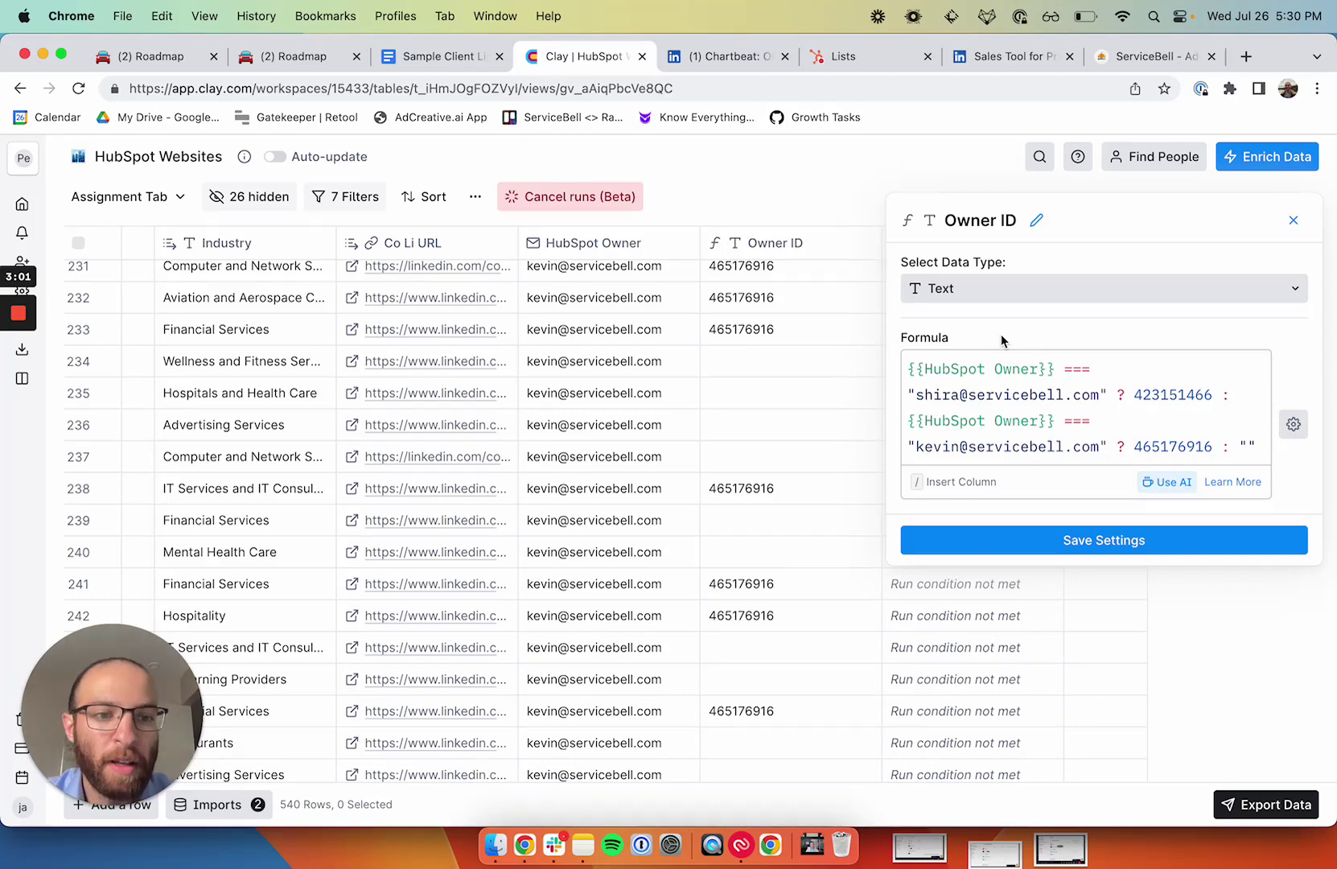
click(1156, 481)
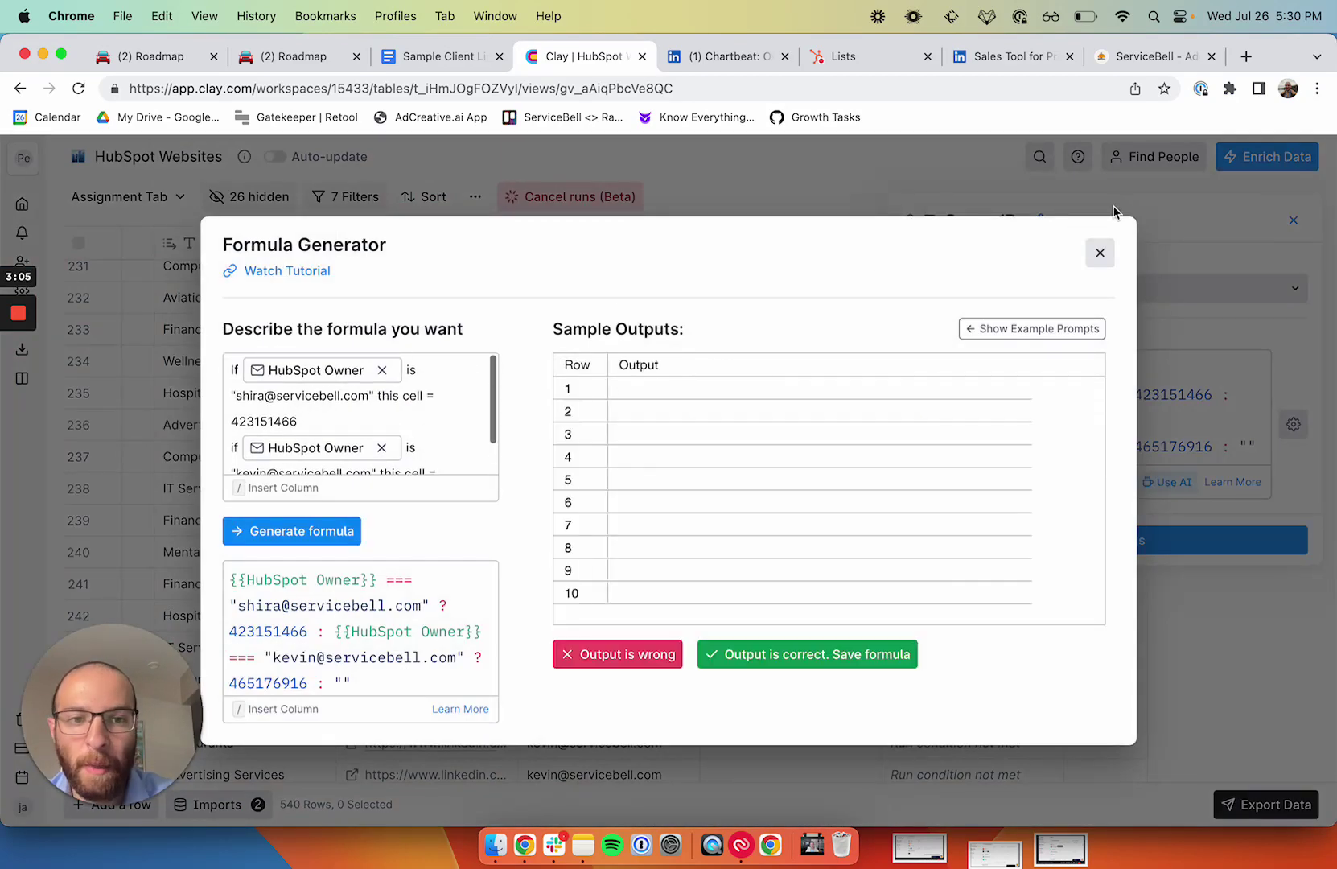
click(1100, 253)
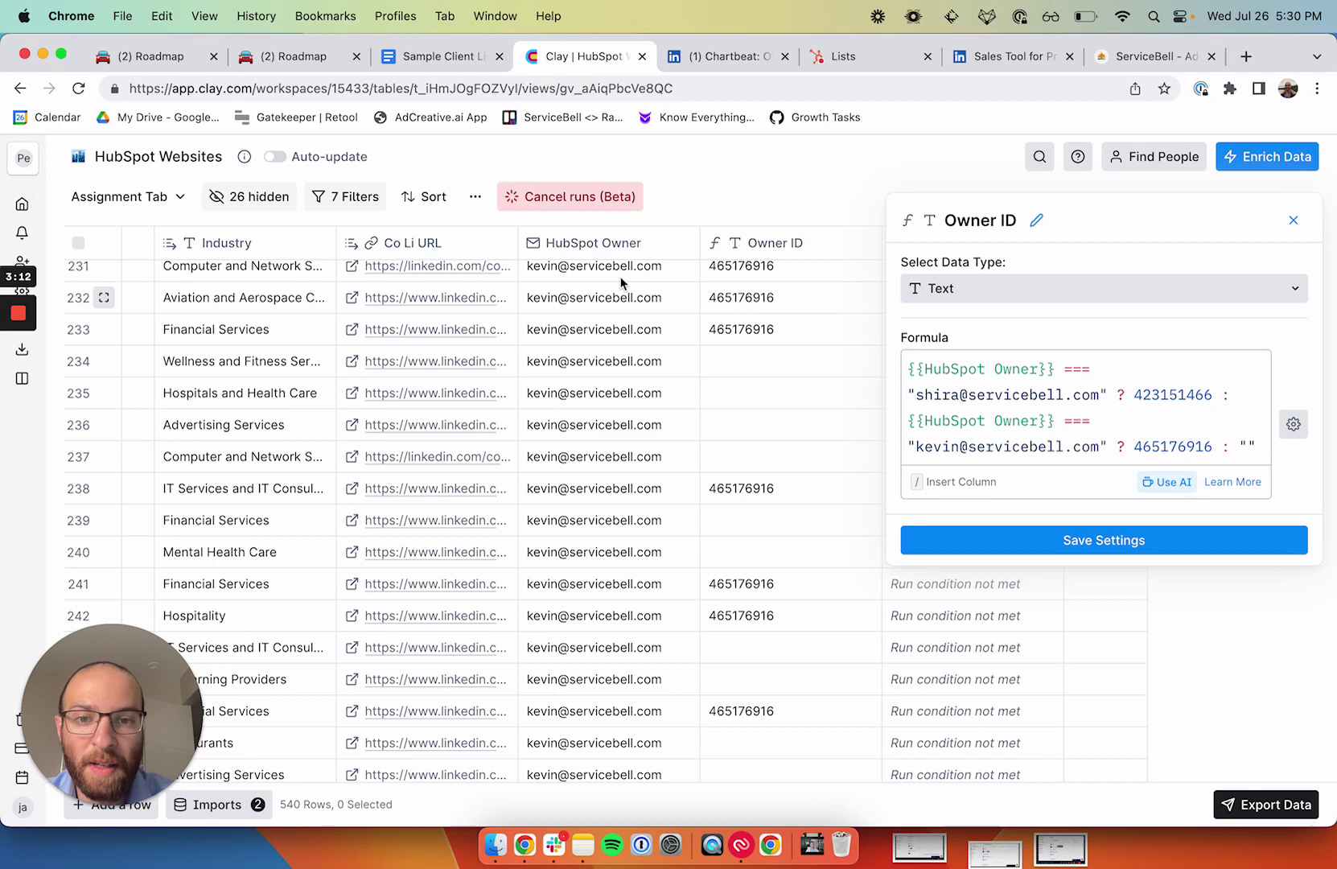
click(1293, 219)
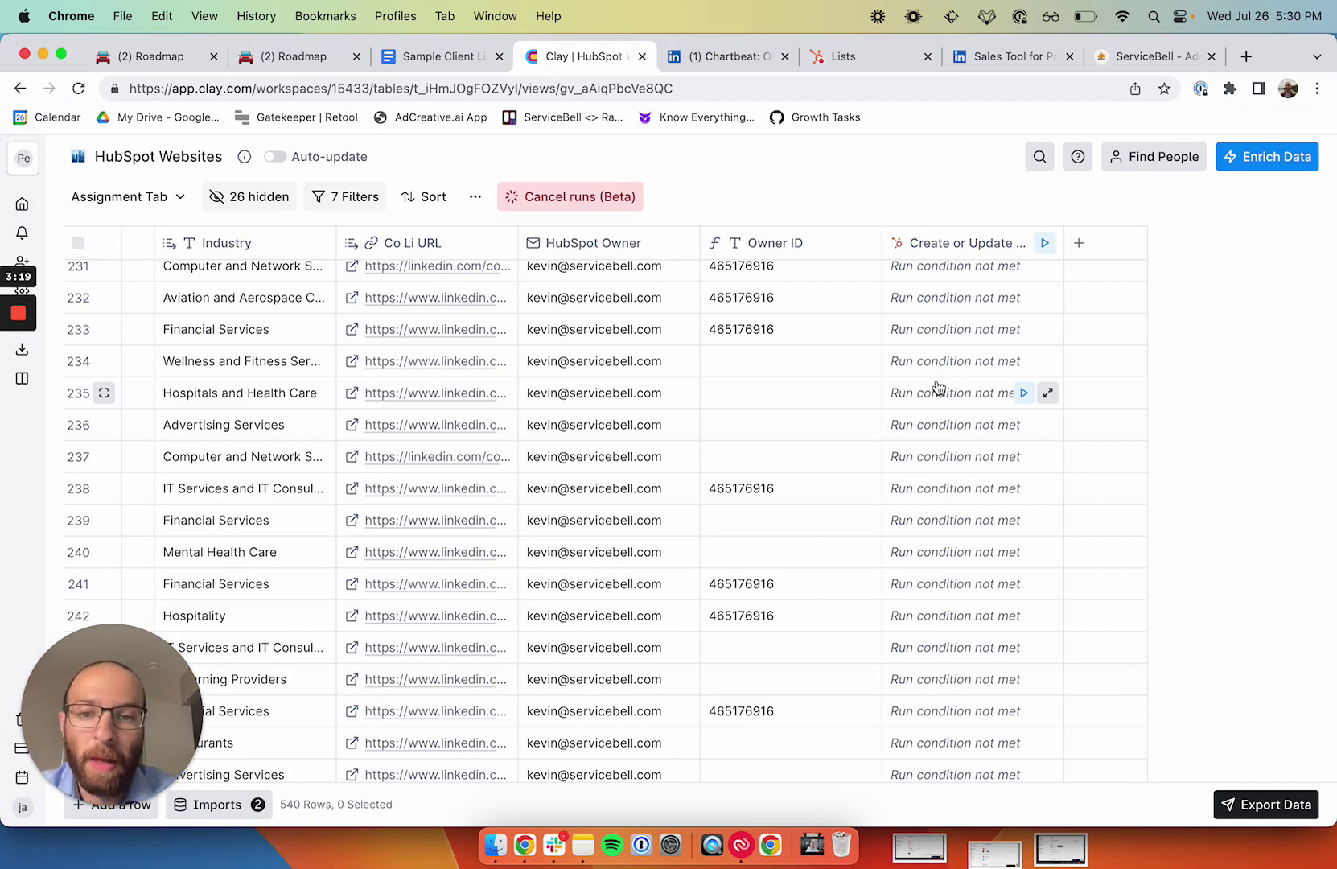
Step: Enter the owner's e-mail in row 251's empty HubSpot Owner cell and copy it
scroll(939, 387, down, 10)
scroll(938, 386, up, 7)
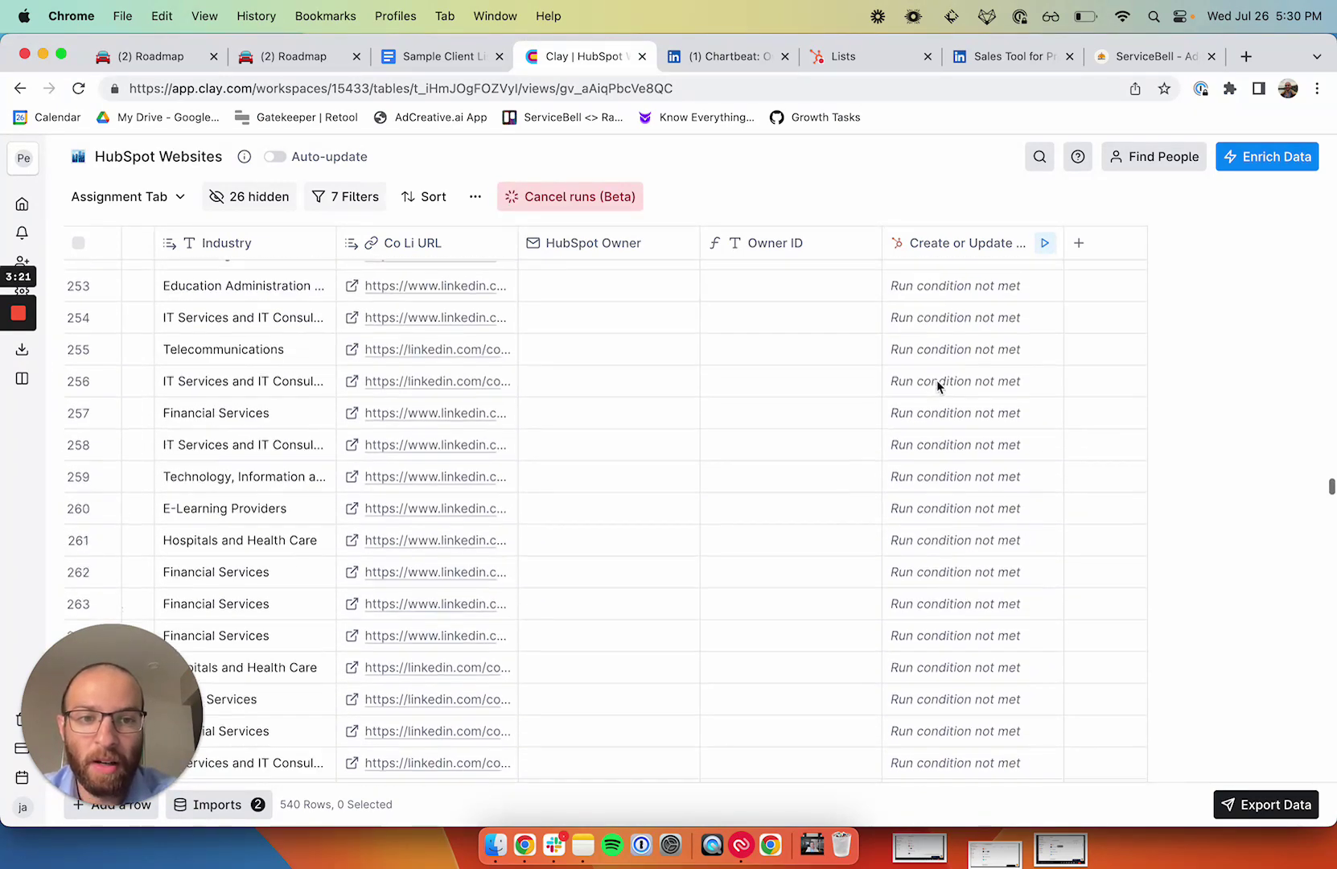
scroll(936, 381, down, 8)
scroll(936, 380, up, 4)
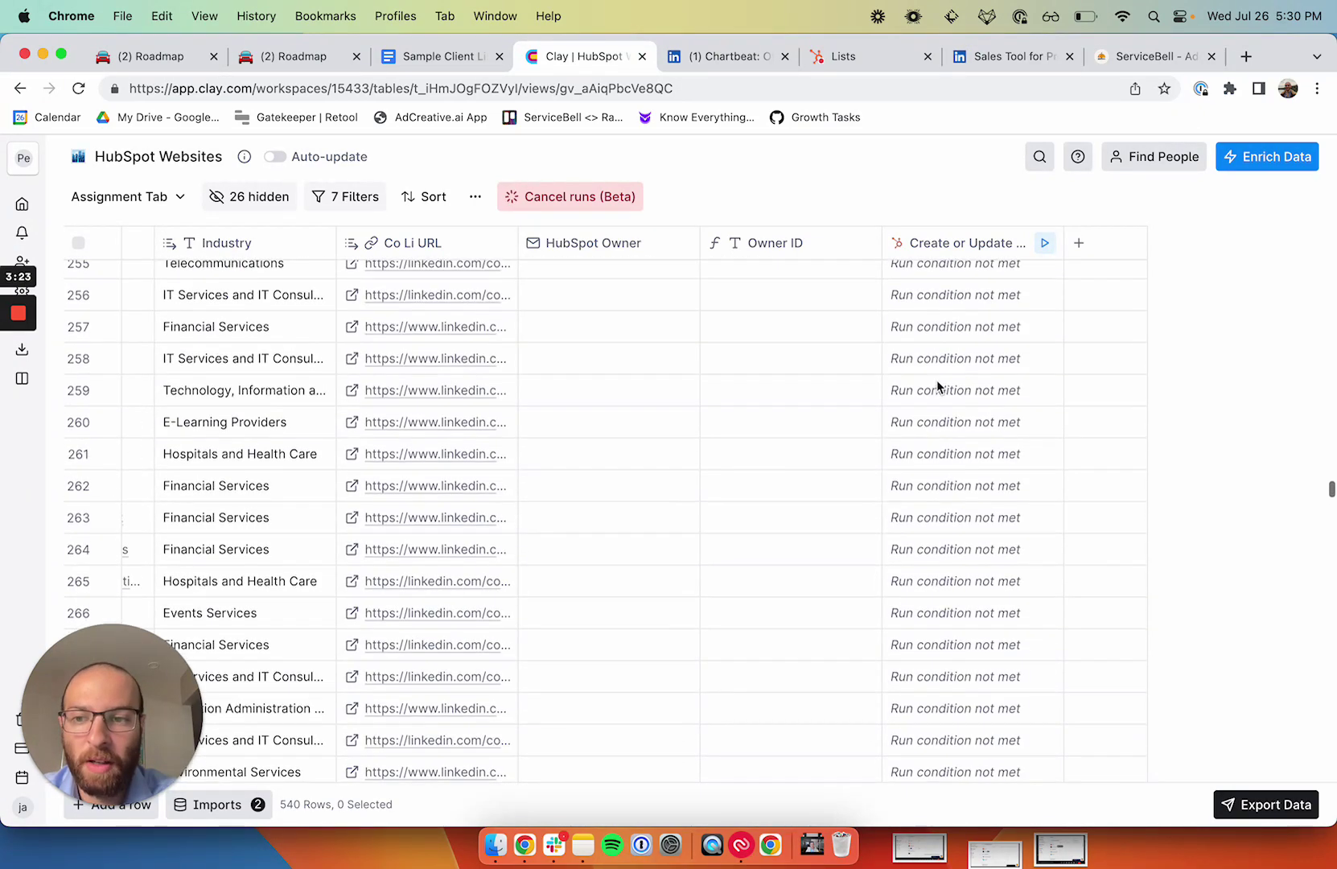
scroll(938, 387, up, 3)
click(535, 441)
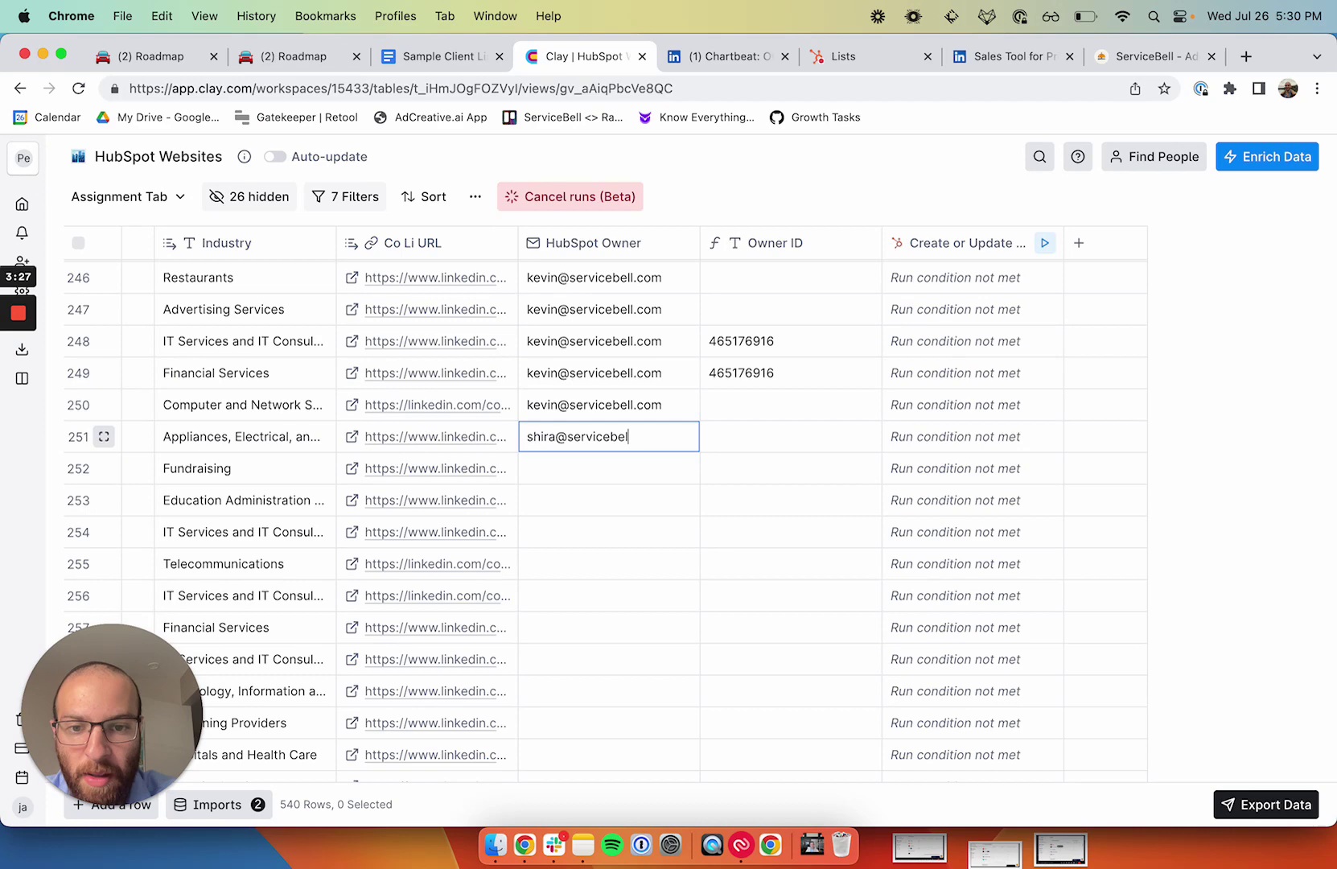
click(585, 385)
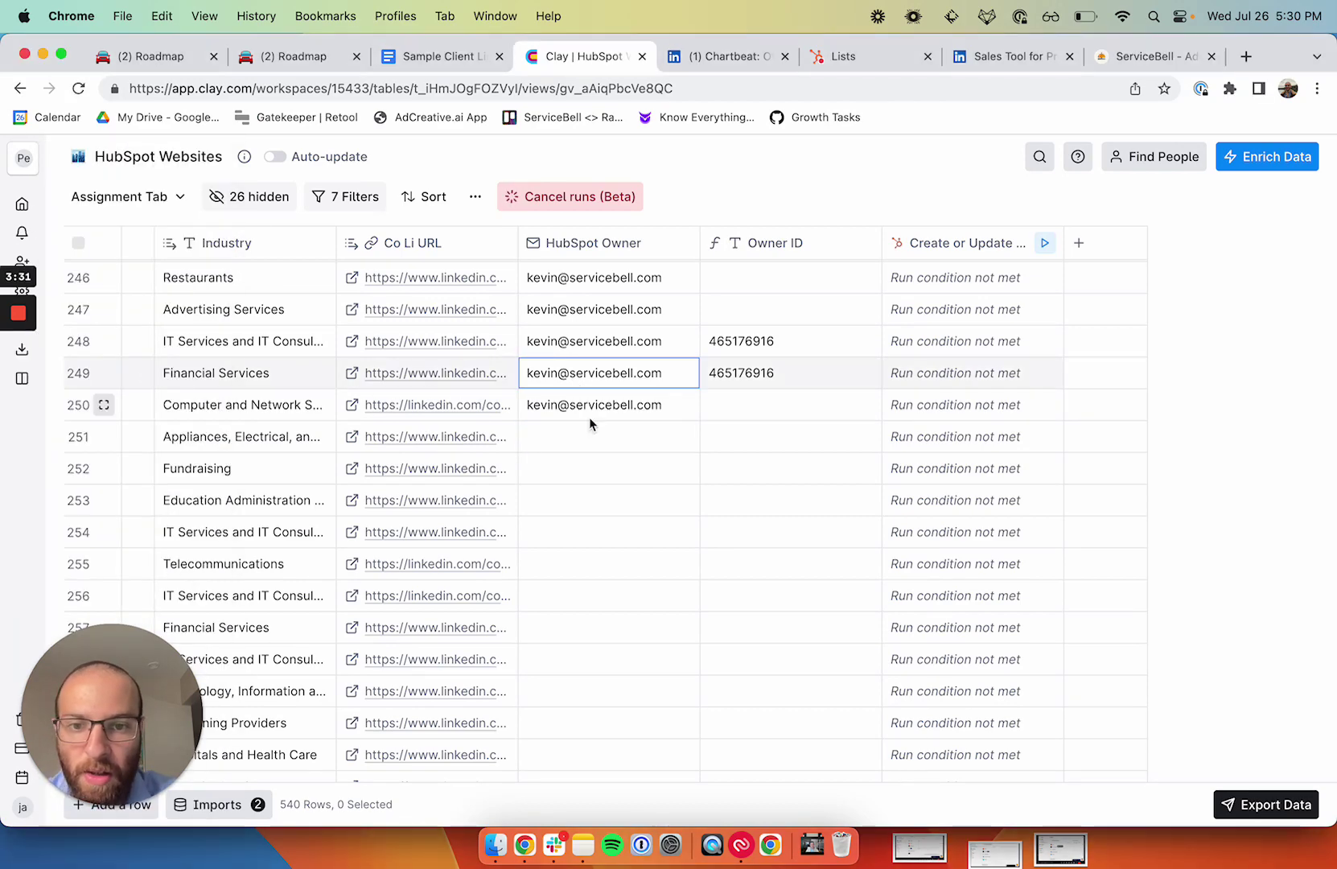
click(617, 434)
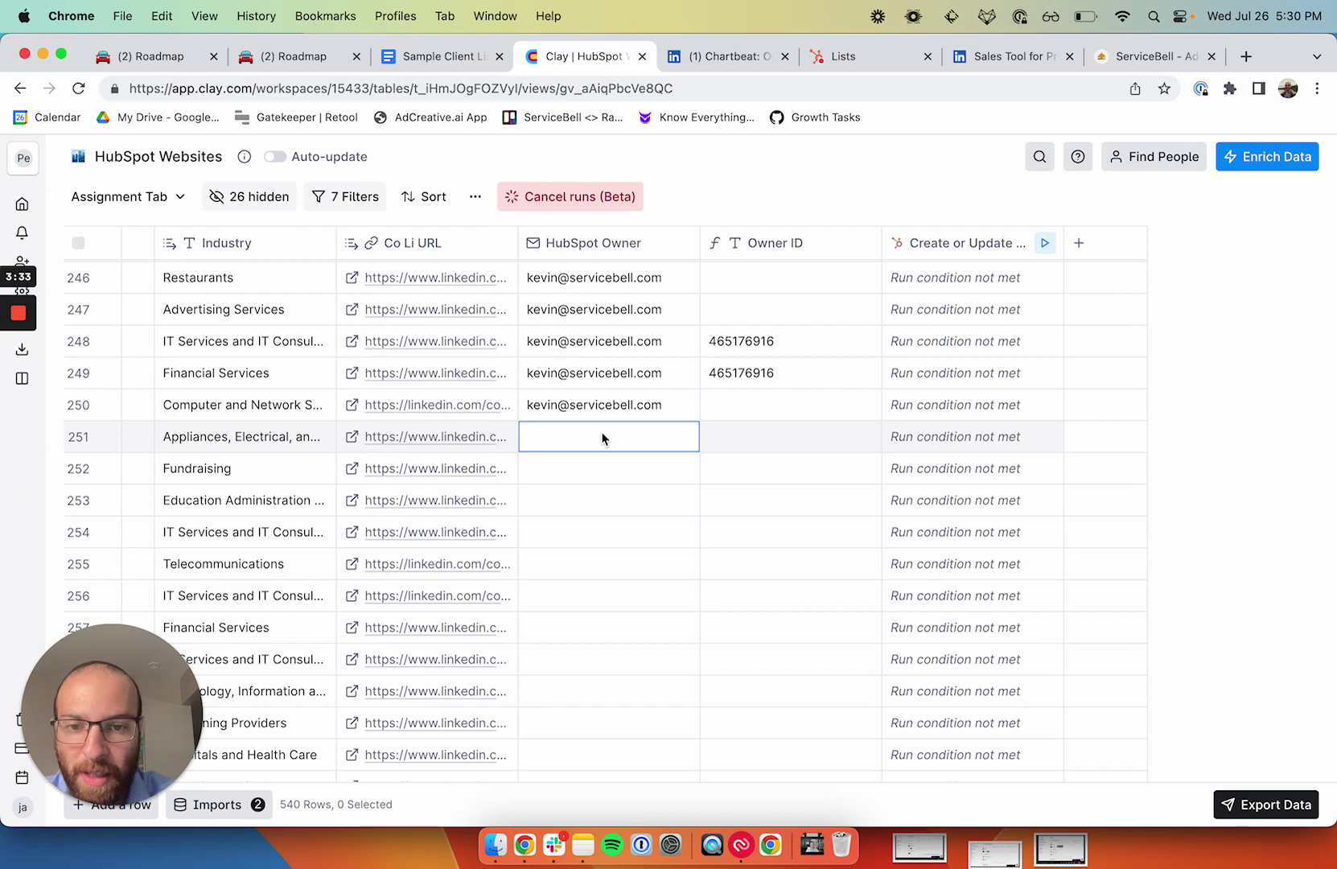
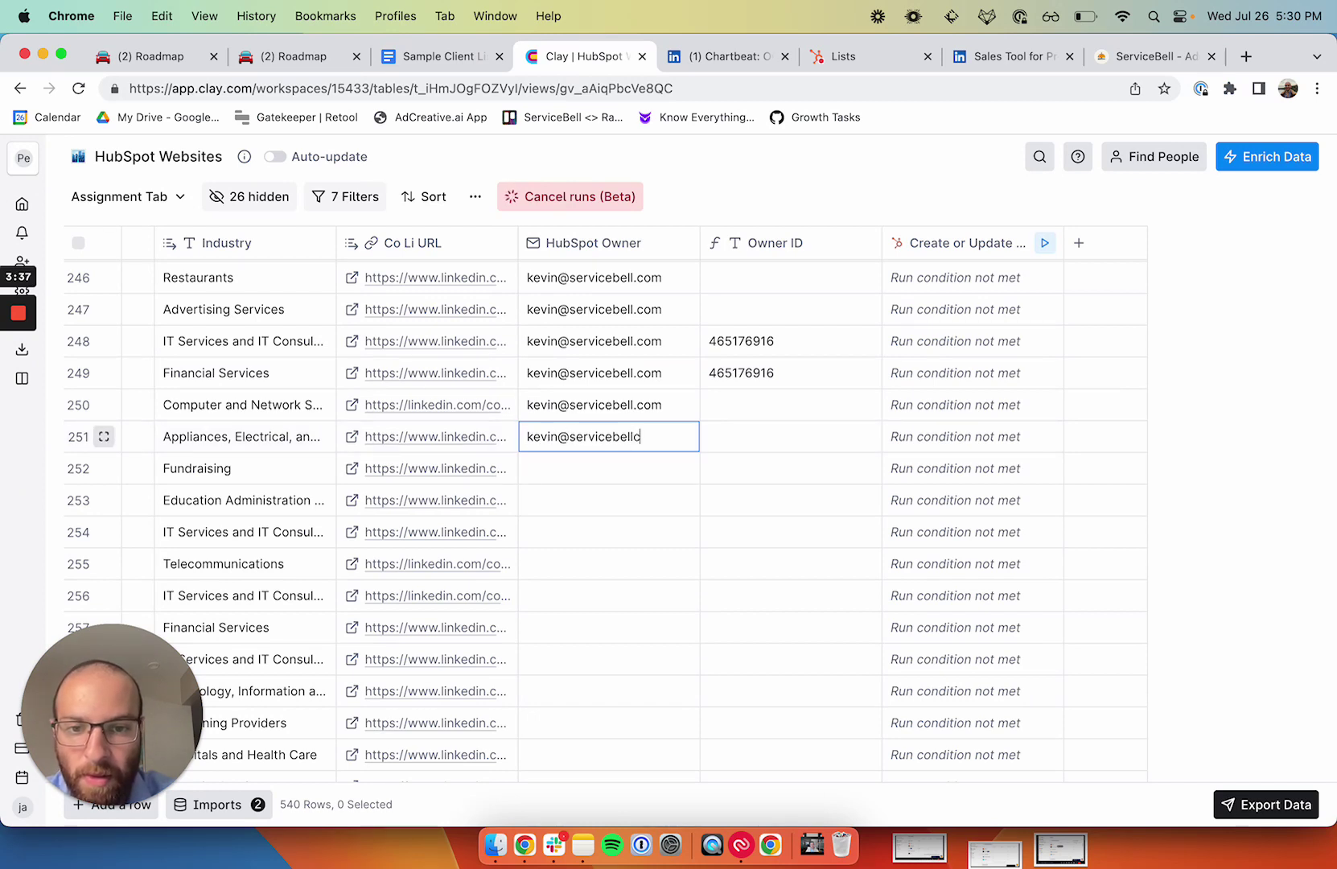
key(Return)
click(588, 438)
key(super+c)
Step: Extend the HubSpot Owner selection down to row 540 and paste the e-mail there
scroll(594, 544, down, 15)
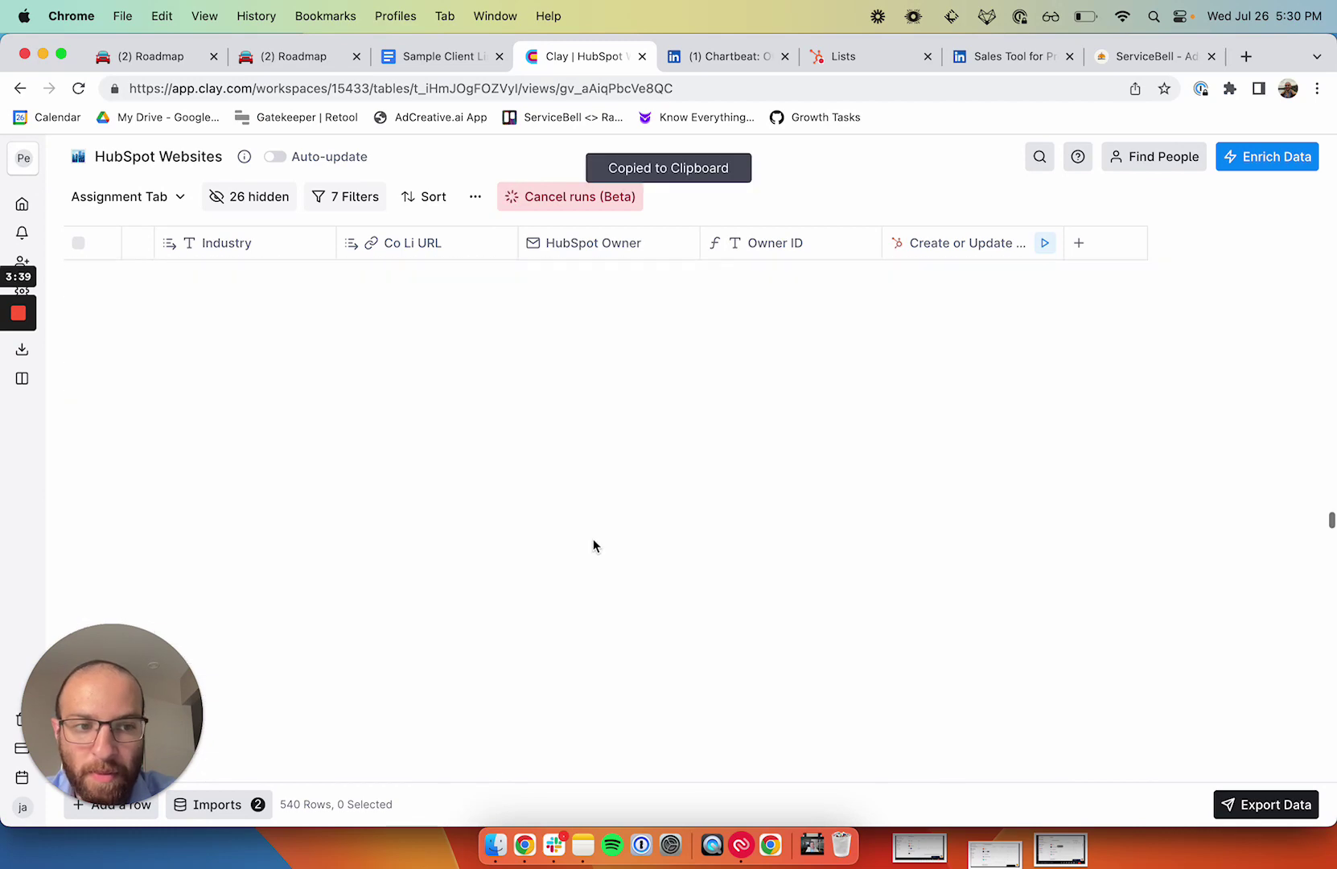
scroll(863, 652, down, 15)
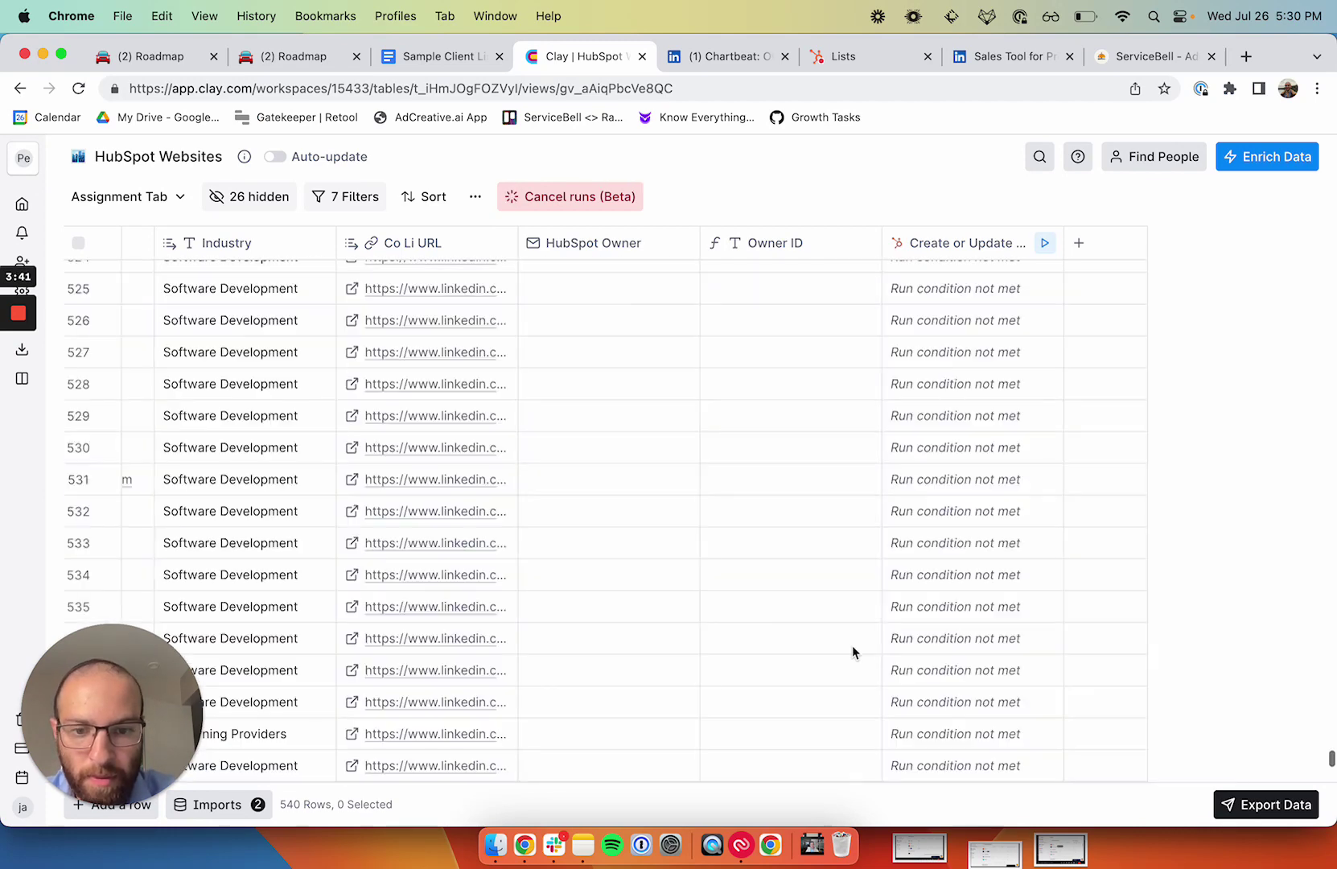
shift+click(595, 765)
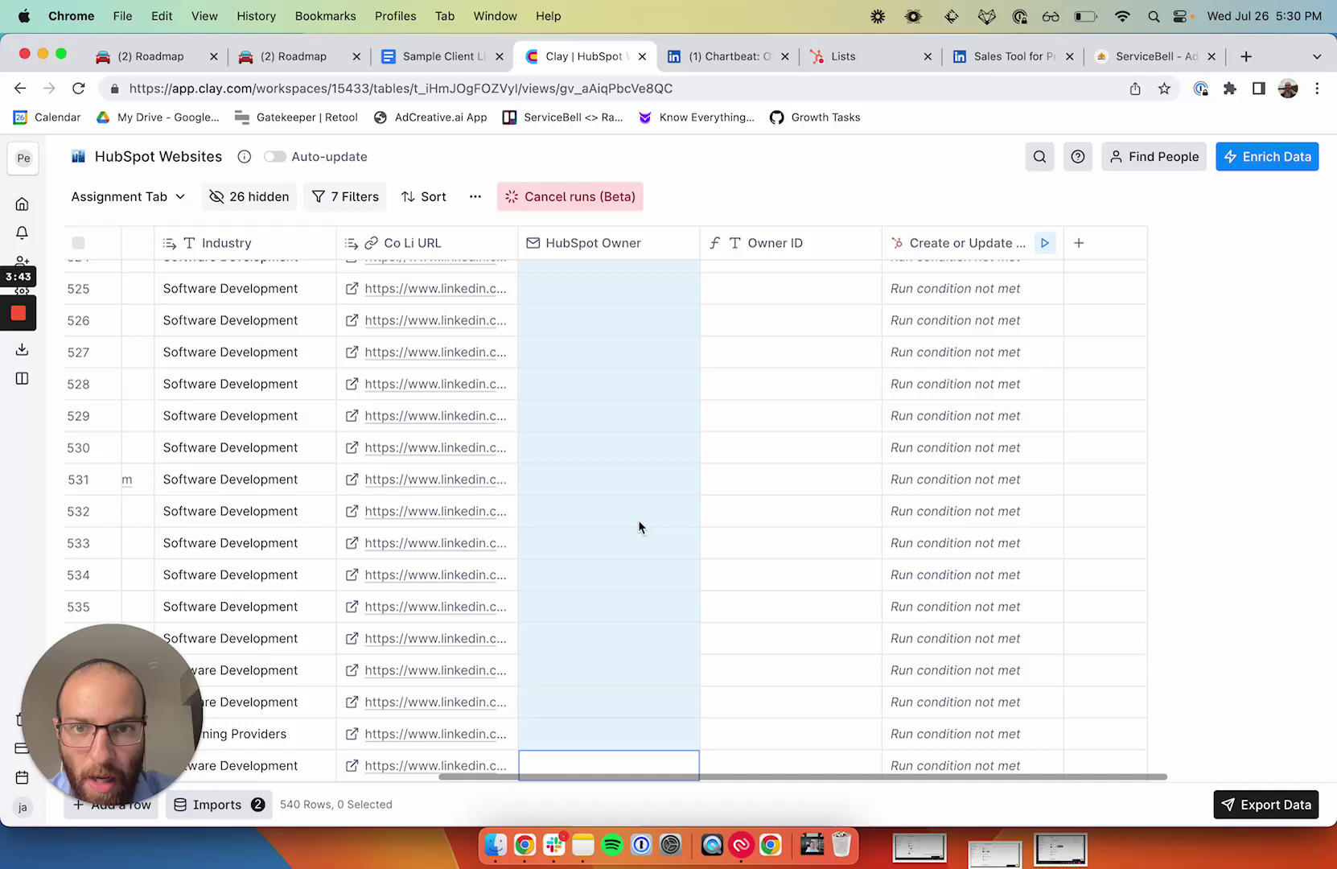
key(super+v)
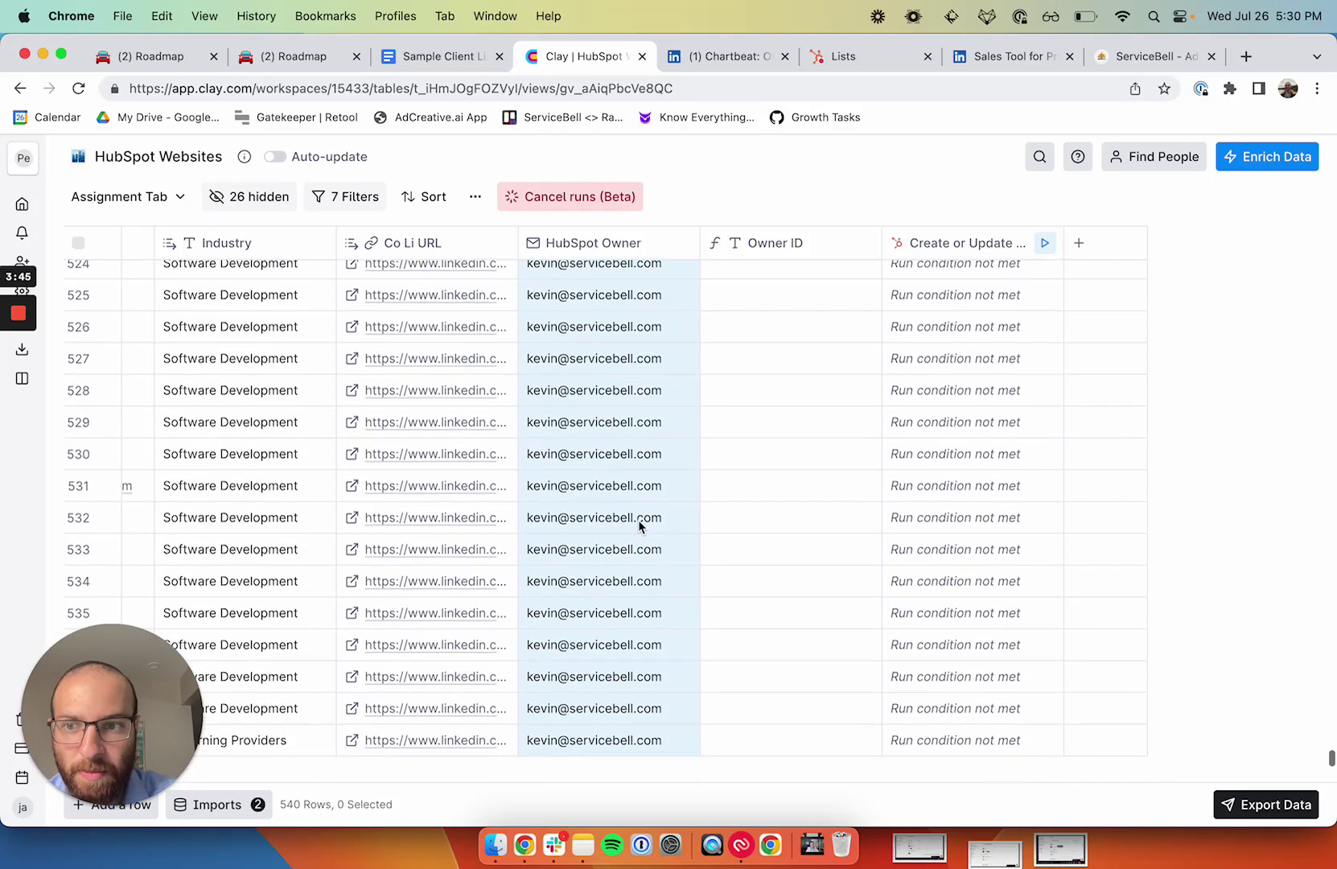
scroll(639, 525, up, 5)
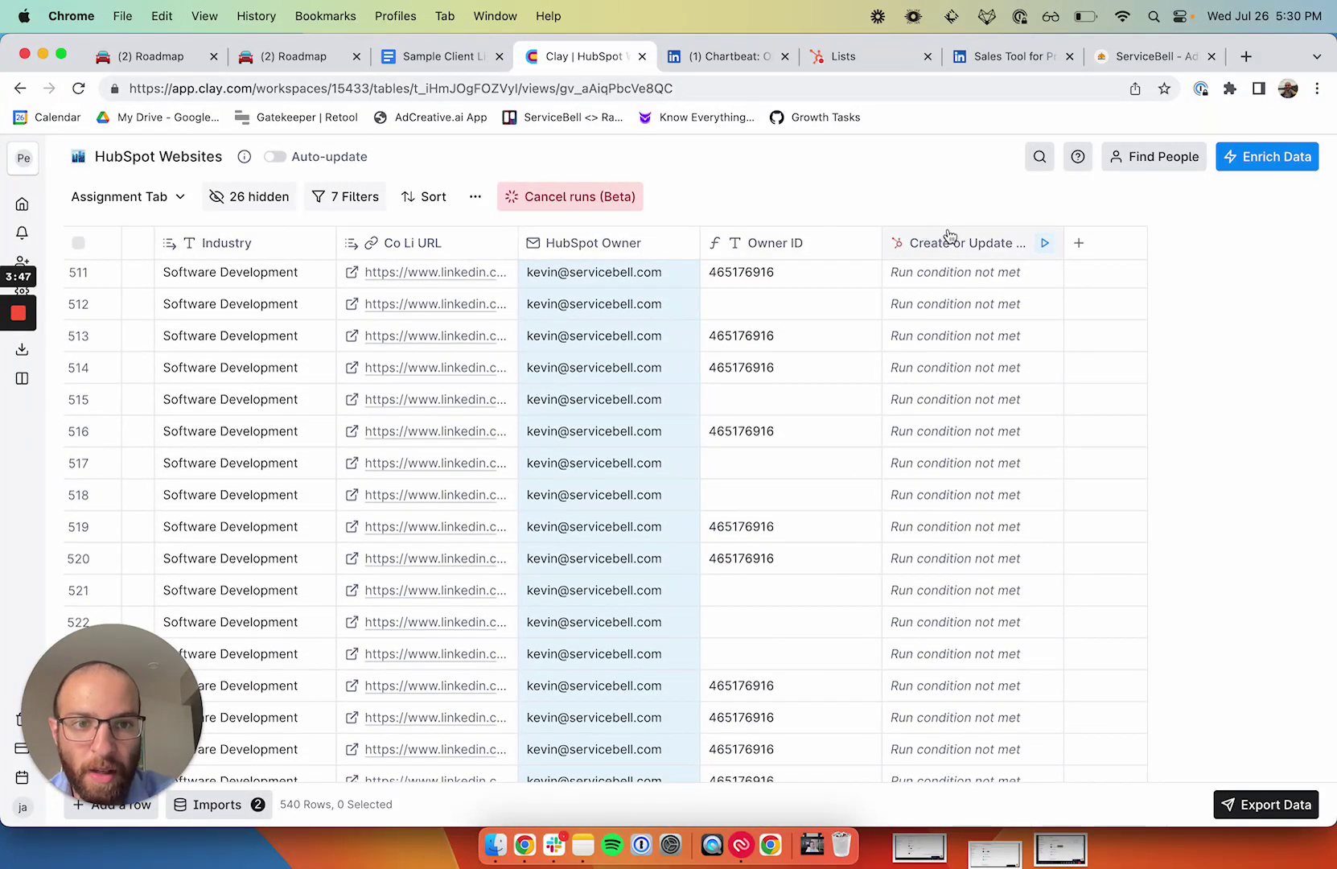
Step: Force-run the Create or Update Company column on all 540 rows
click(949, 238)
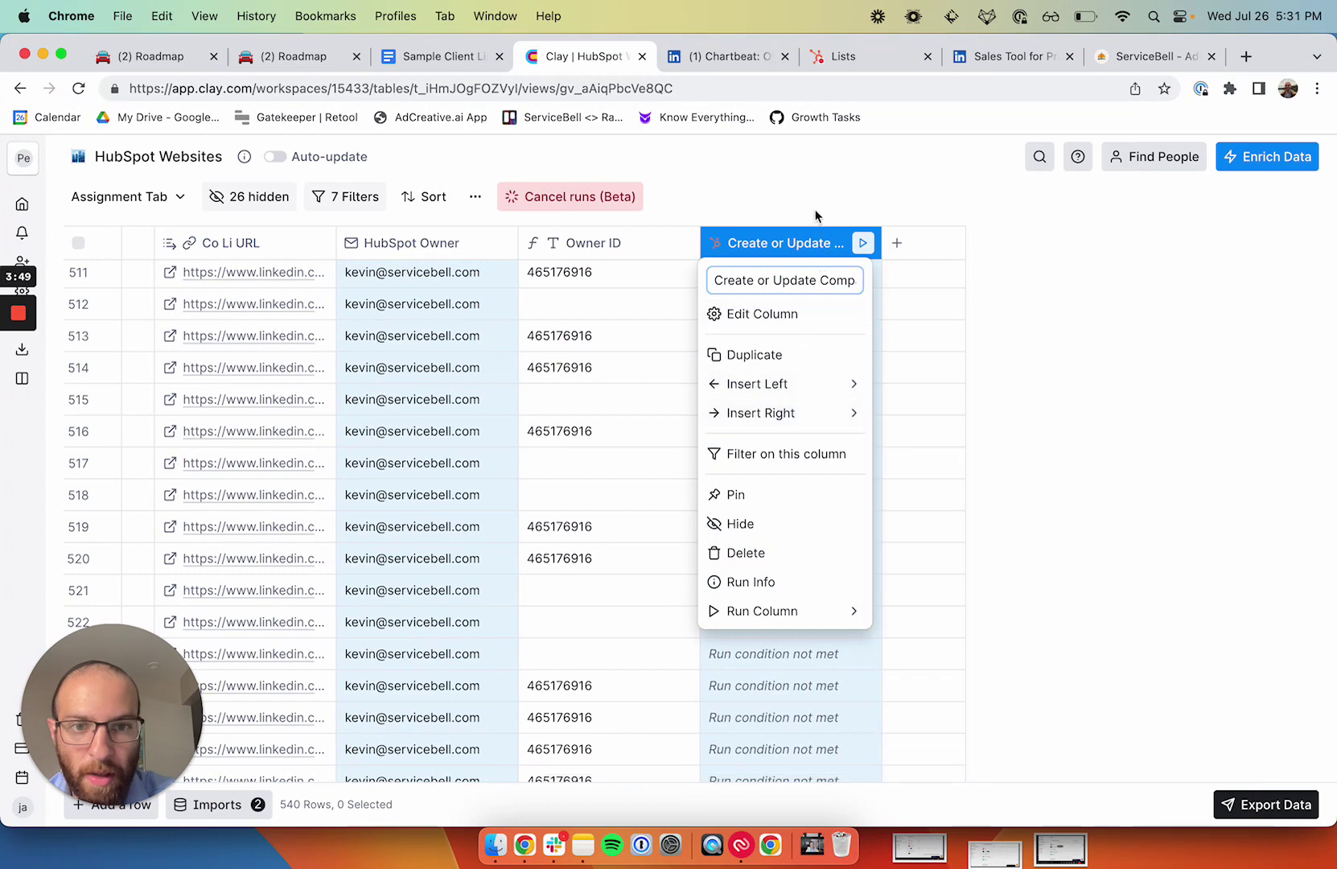
click(816, 216)
click(813, 243)
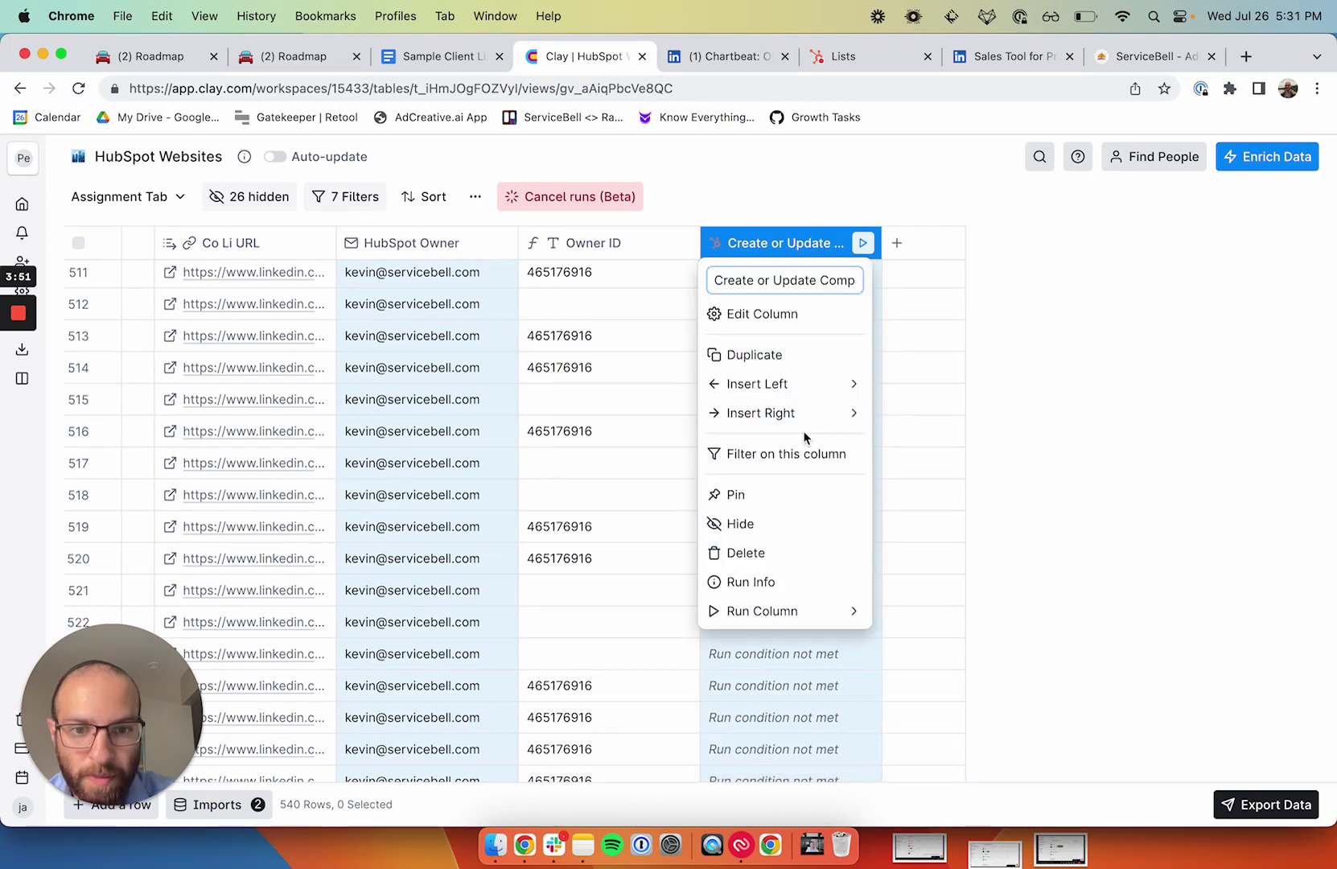
mouse_move(788, 613)
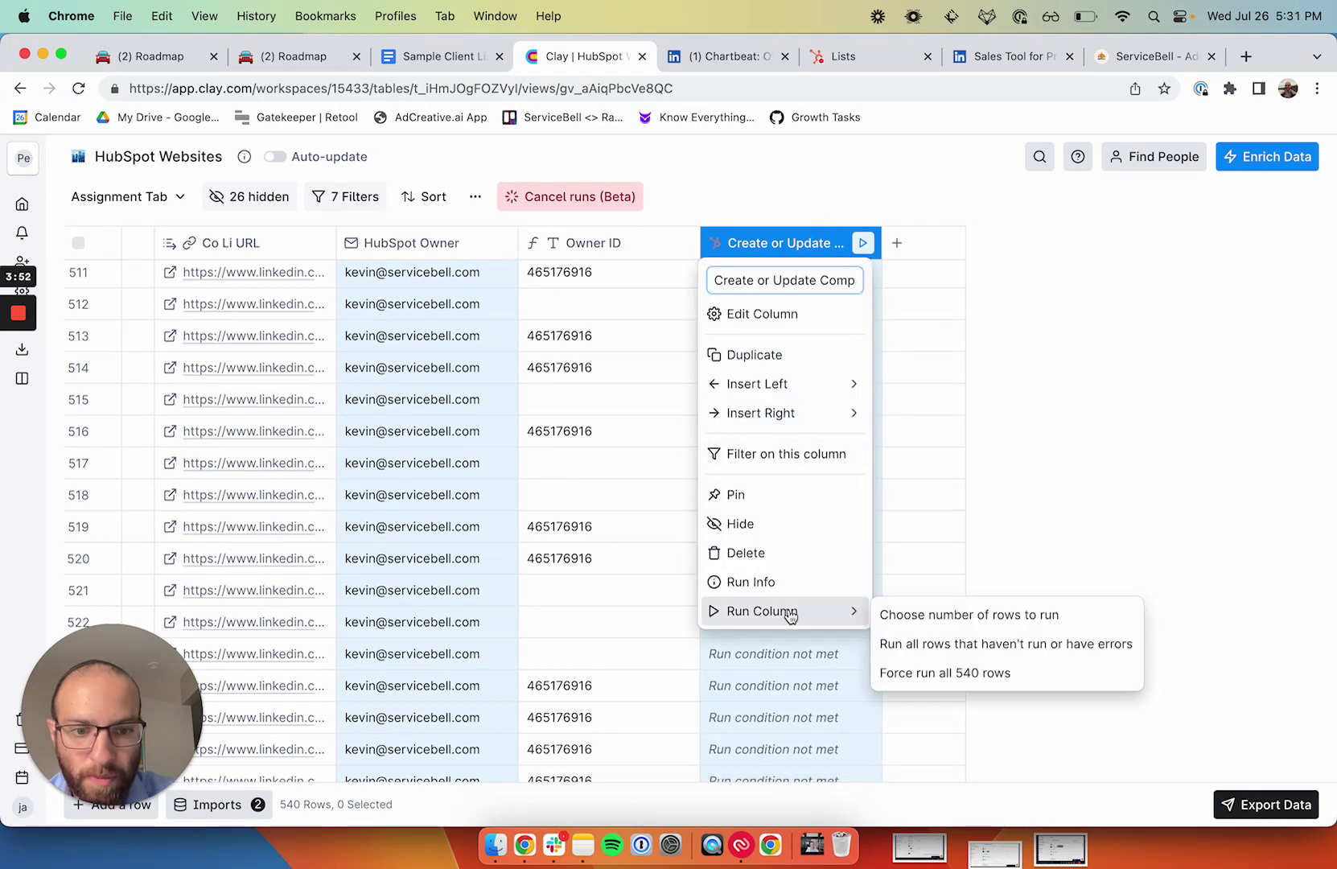
click(908, 674)
scroll(829, 438, up, 10)
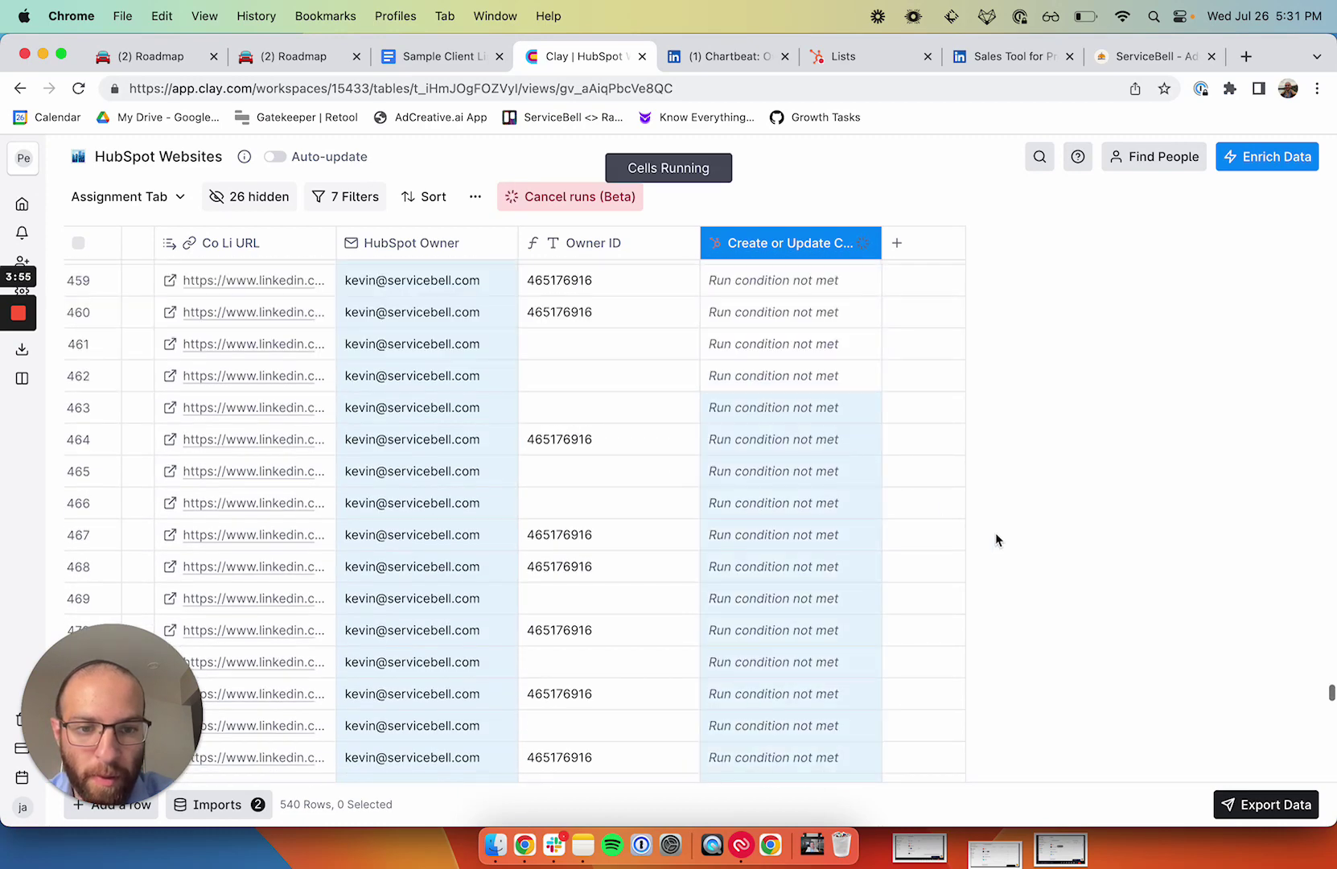
scroll(1275, 671, up, 20)
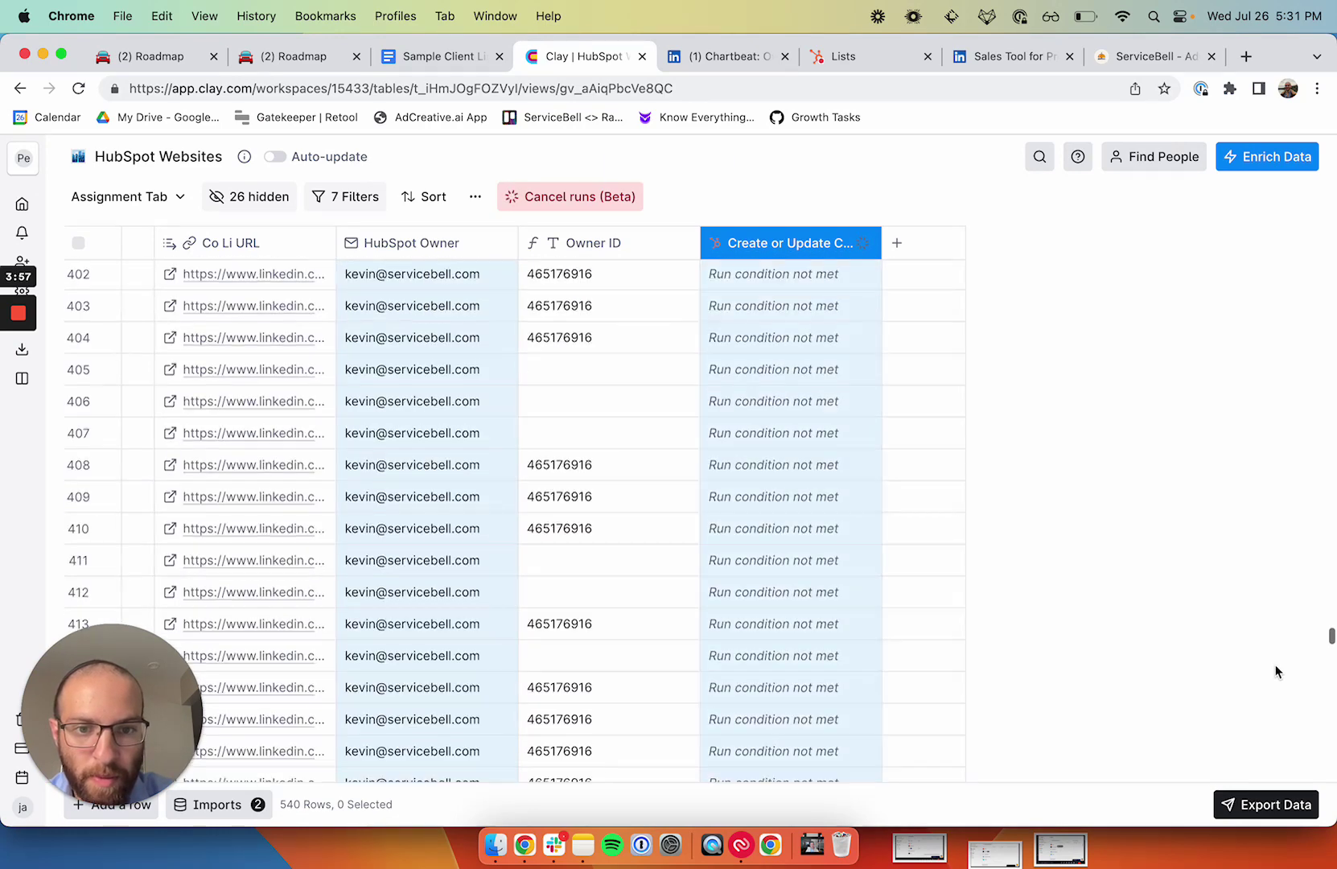
scroll(1276, 671, up, 20)
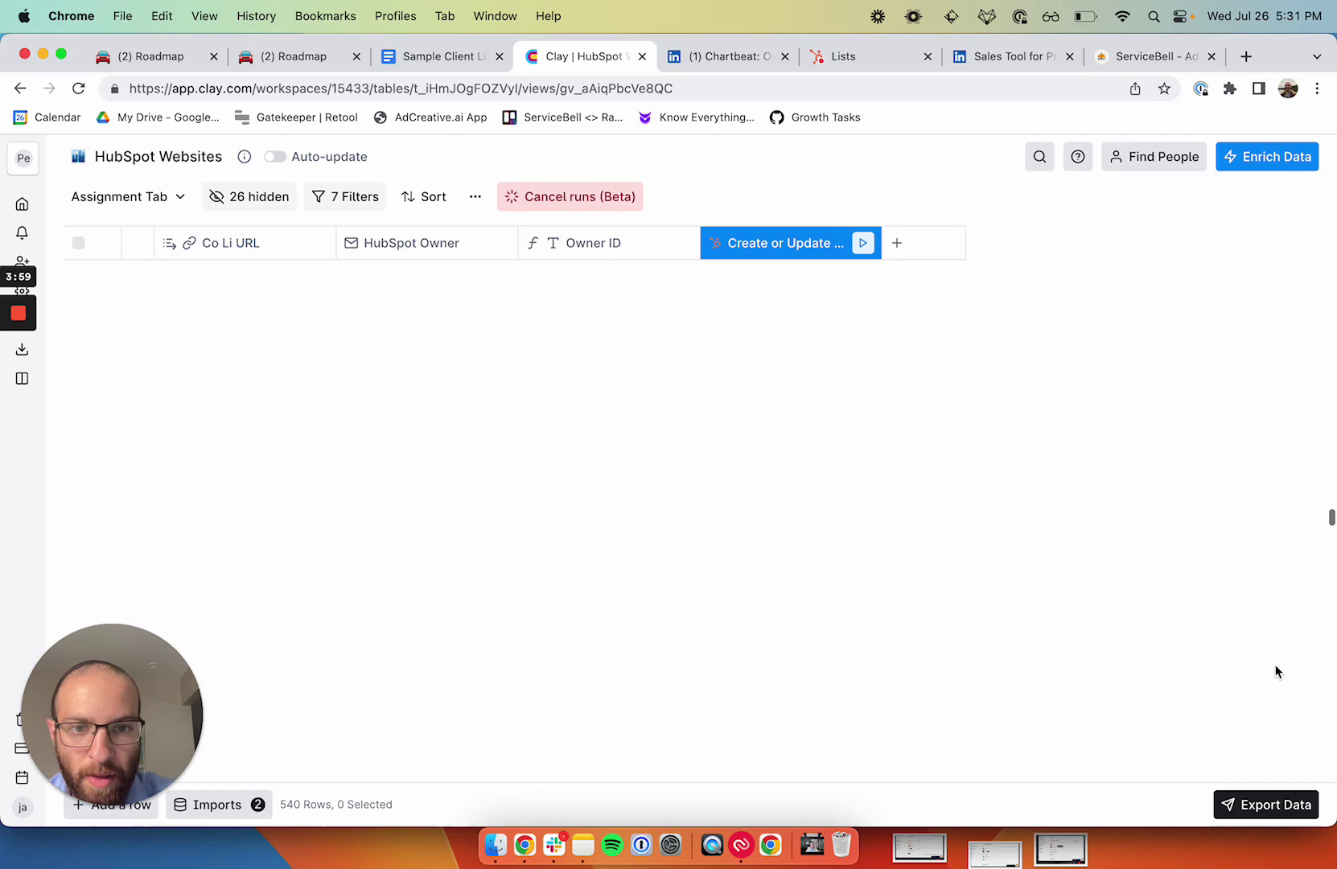
scroll(1275, 672, up, 20)
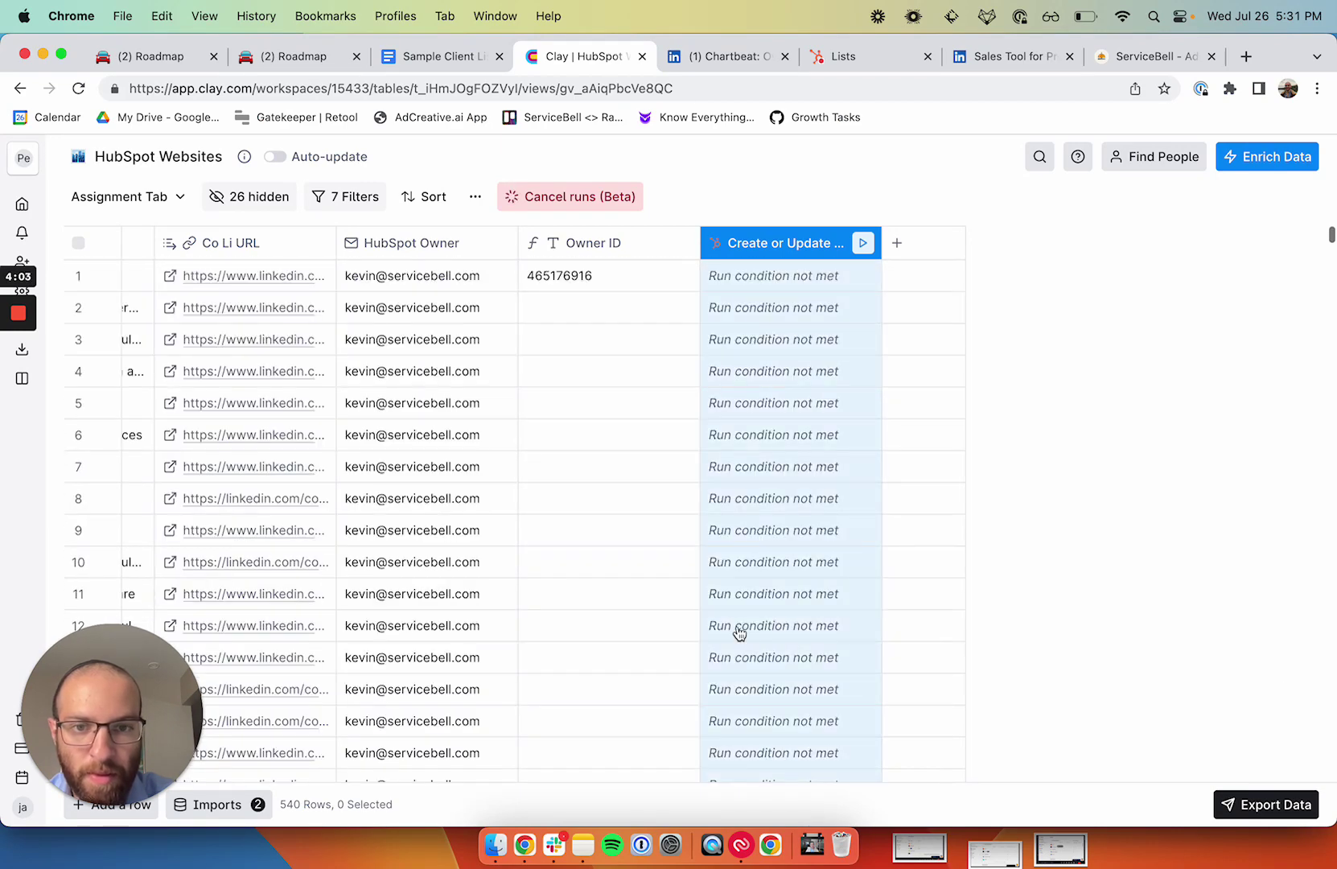
Step: Run the HubSpot sync individually for rows 1528 through 1534
mouse_move(4, 296)
click(22, 380)
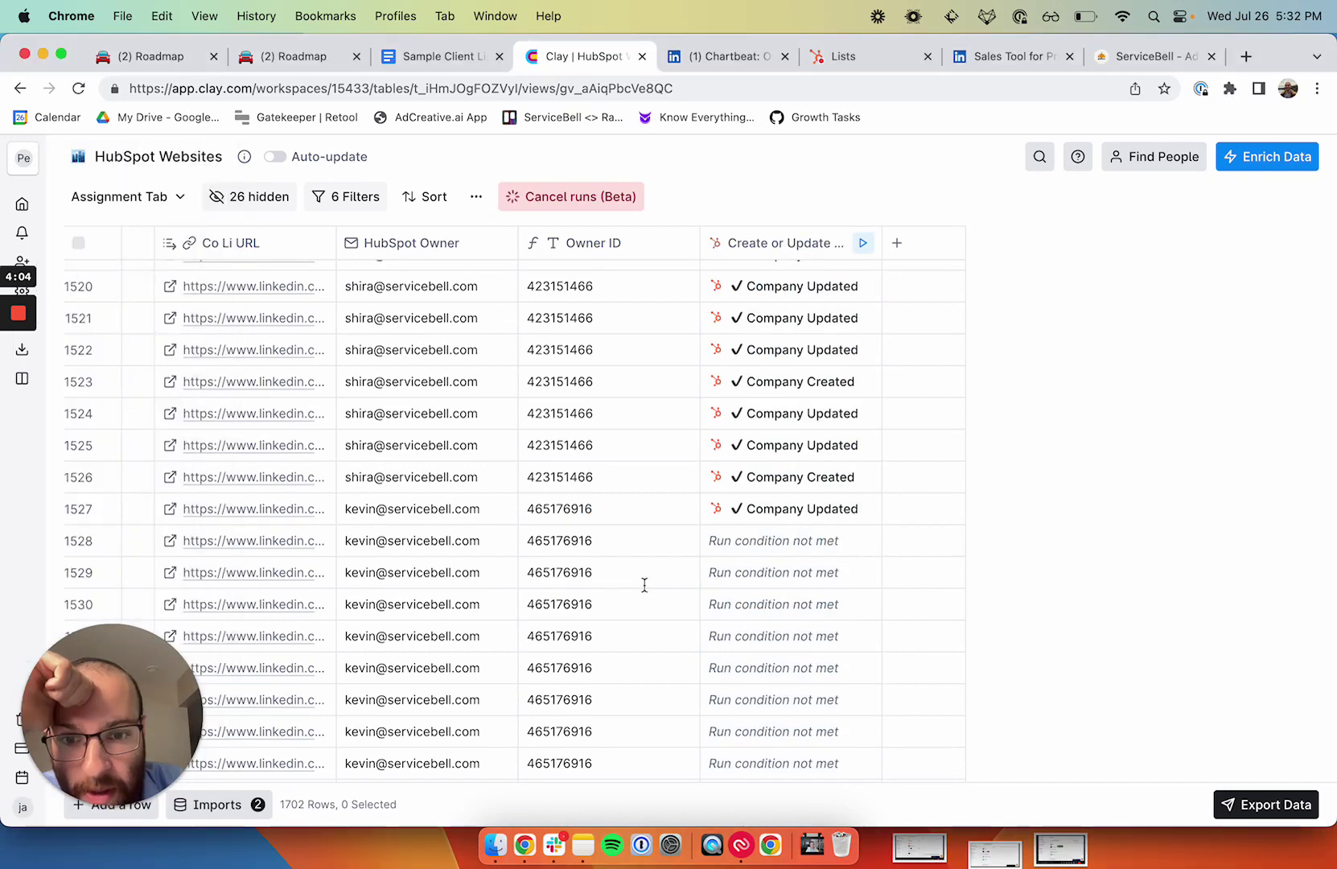
click(842, 540)
click(841, 572)
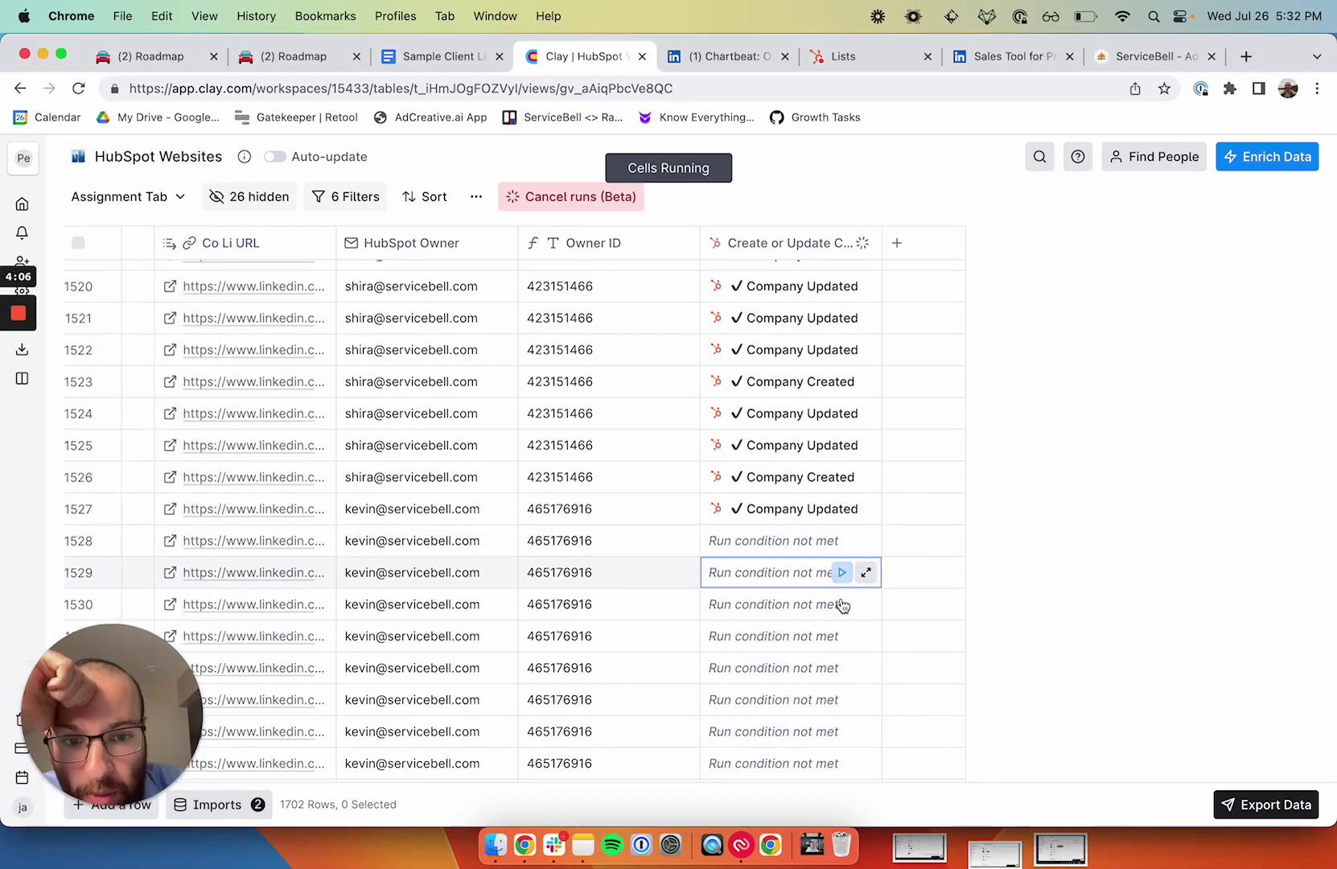
click(842, 604)
click(842, 636)
click(842, 667)
click(841, 700)
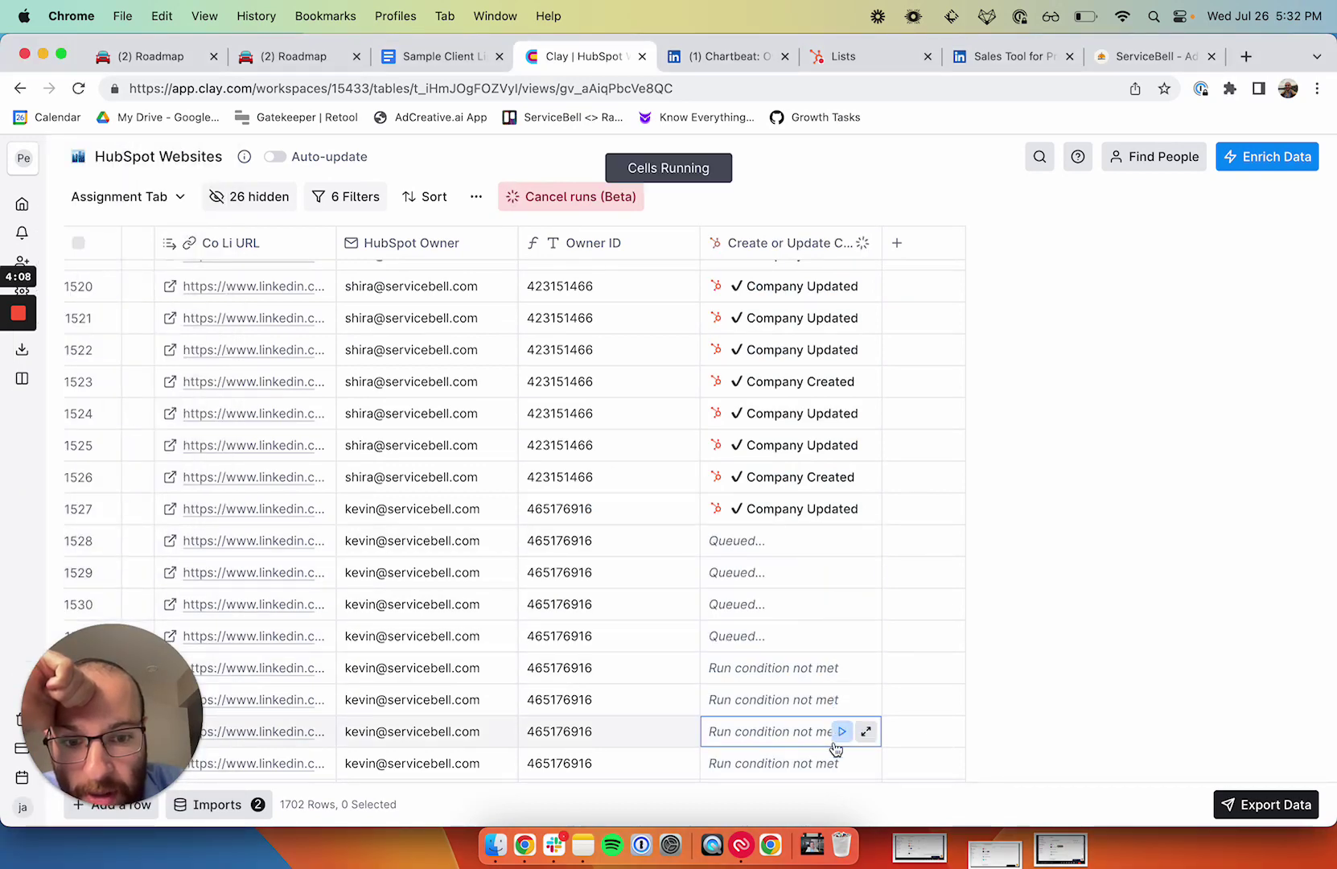
click(841, 731)
scroll(820, 627, down, 2)
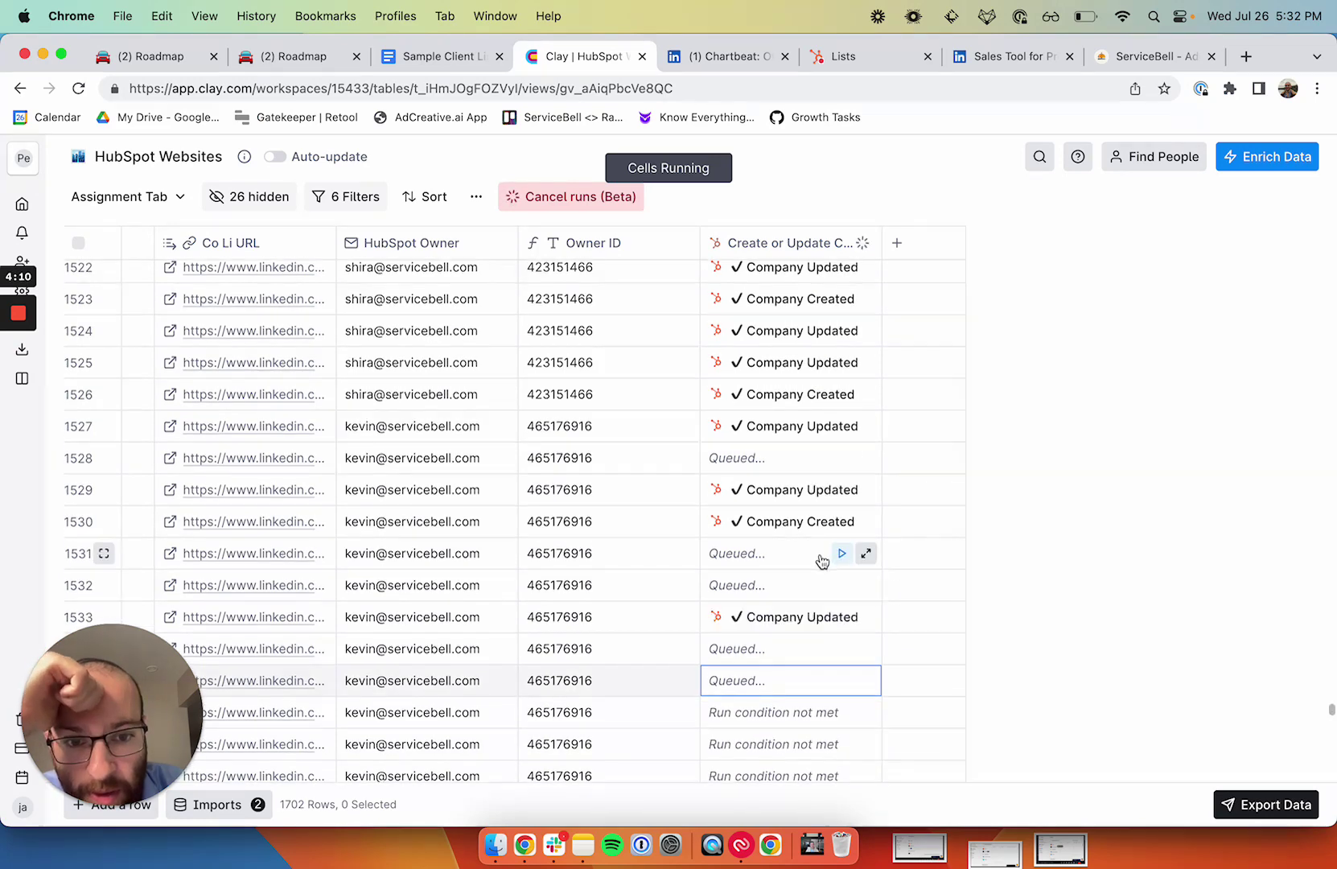
scroll(819, 561, up, 1)
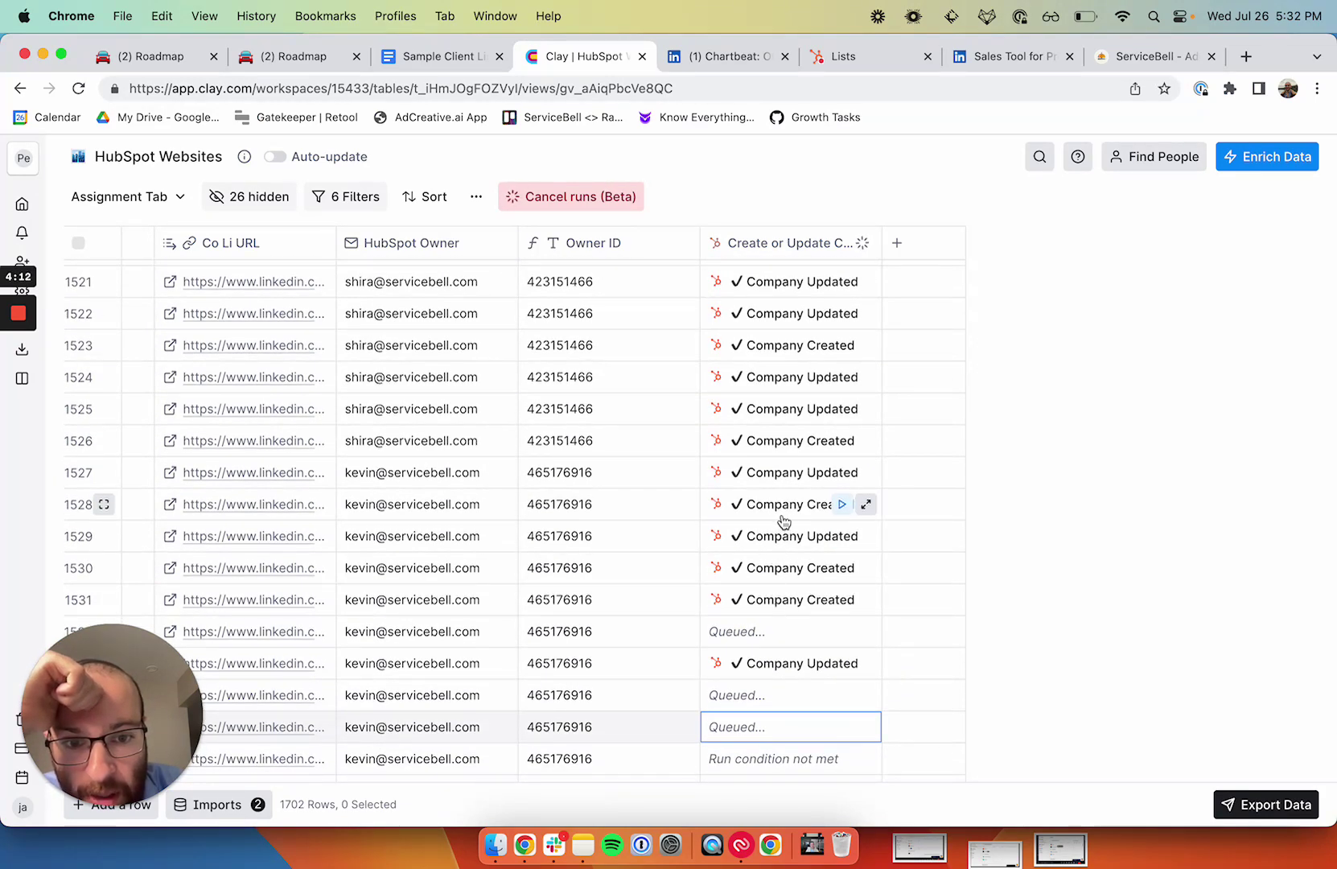
Step: Inspect row 1528's returned Agilitest record, scrolling its 16 properties including owner ID 465176916
click(783, 508)
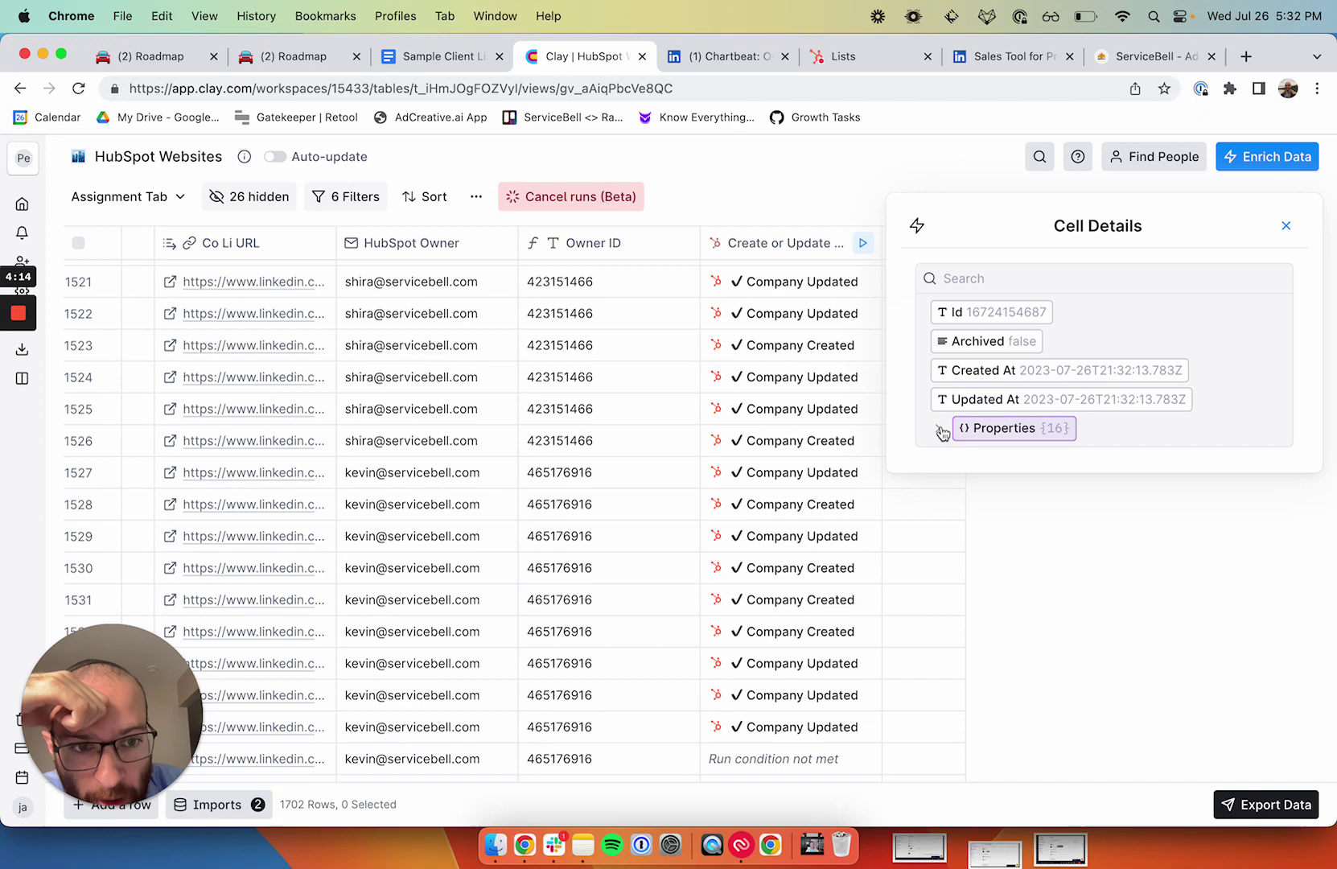
click(940, 432)
scroll(953, 410, down, 1)
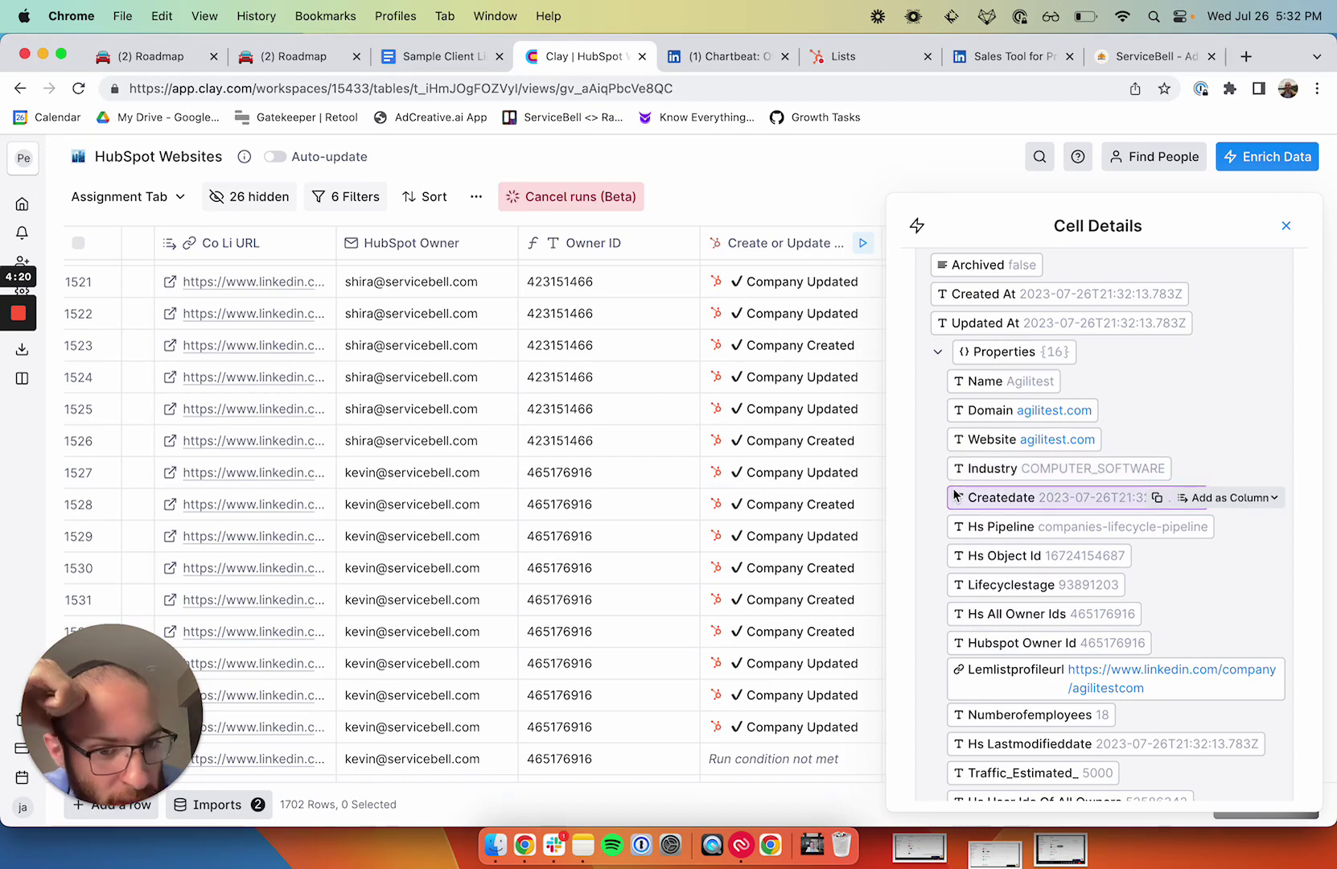
scroll(969, 613, down, 2)
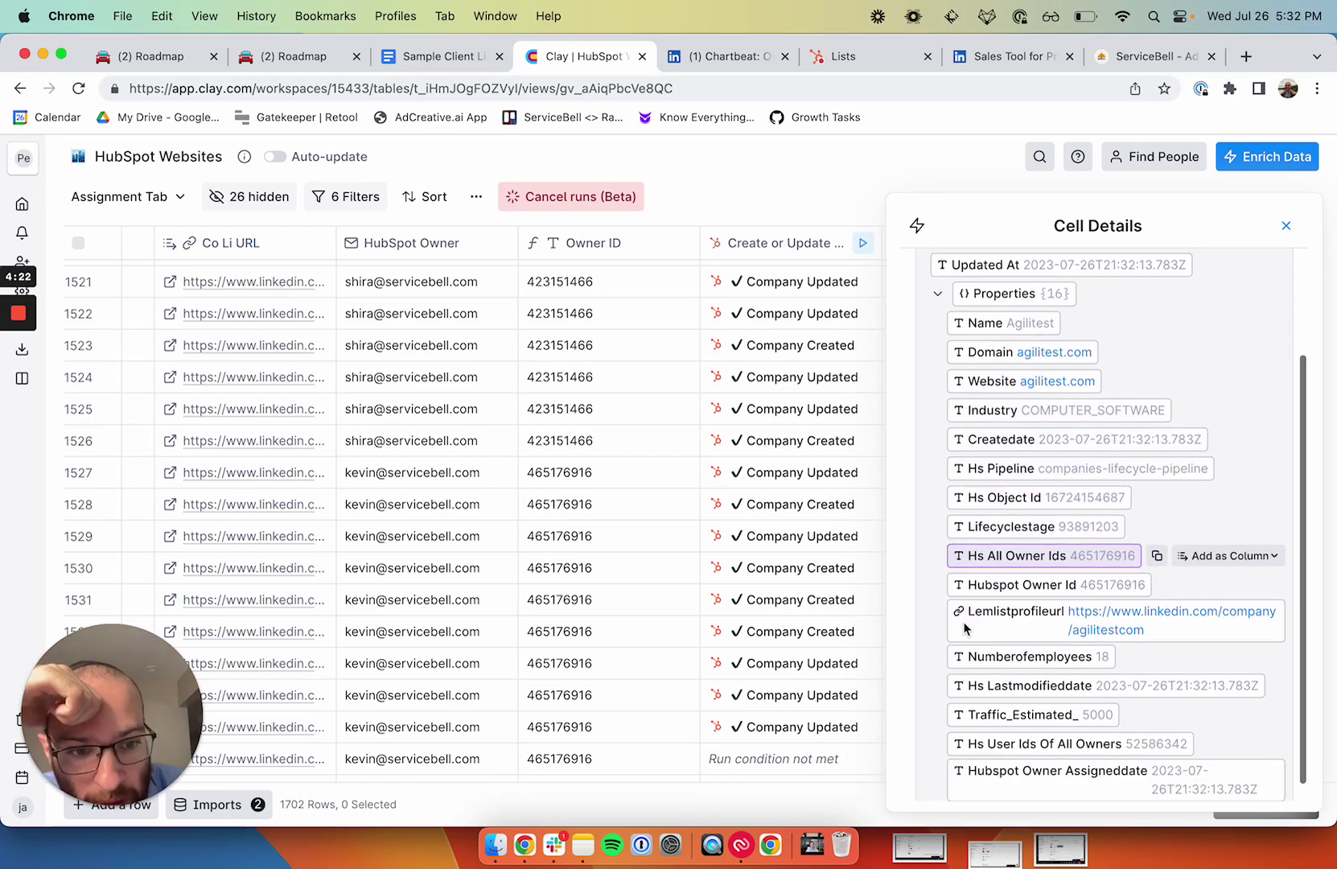
scroll(966, 630, up, 4)
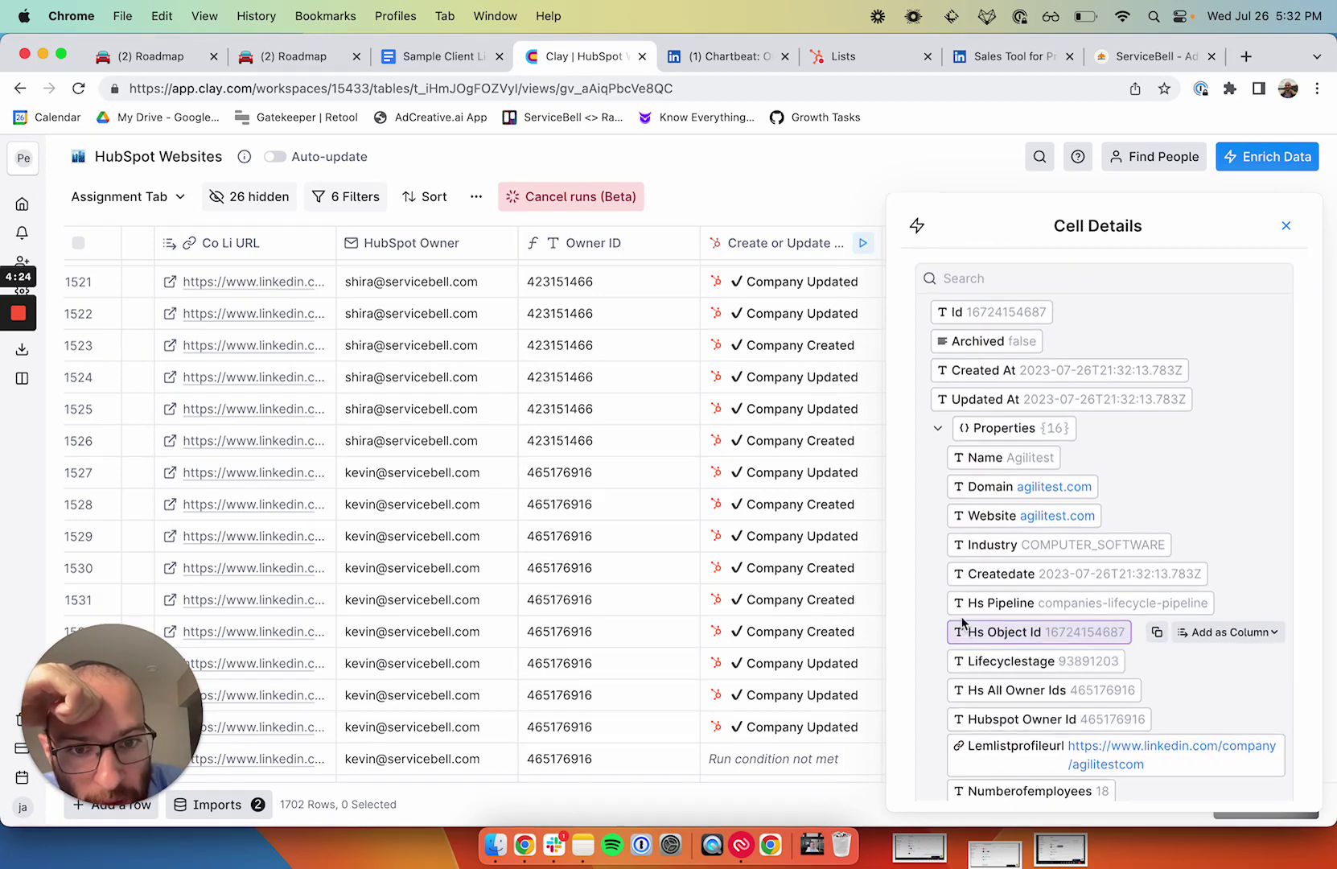
scroll(878, 537, down, 4)
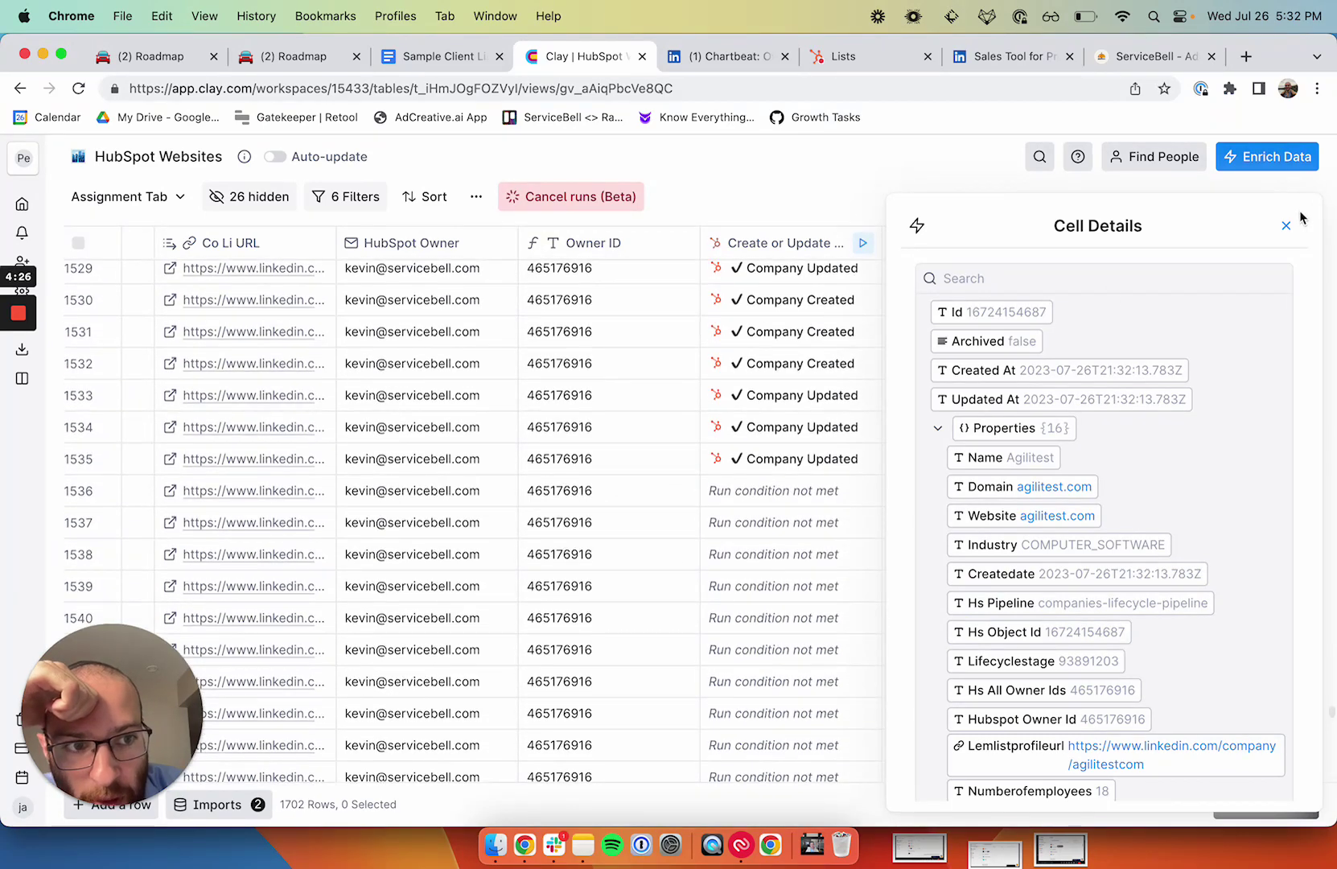
Step: Close Cell Details and run the create-or-update column on rows not yet run or errored
click(1286, 225)
click(787, 243)
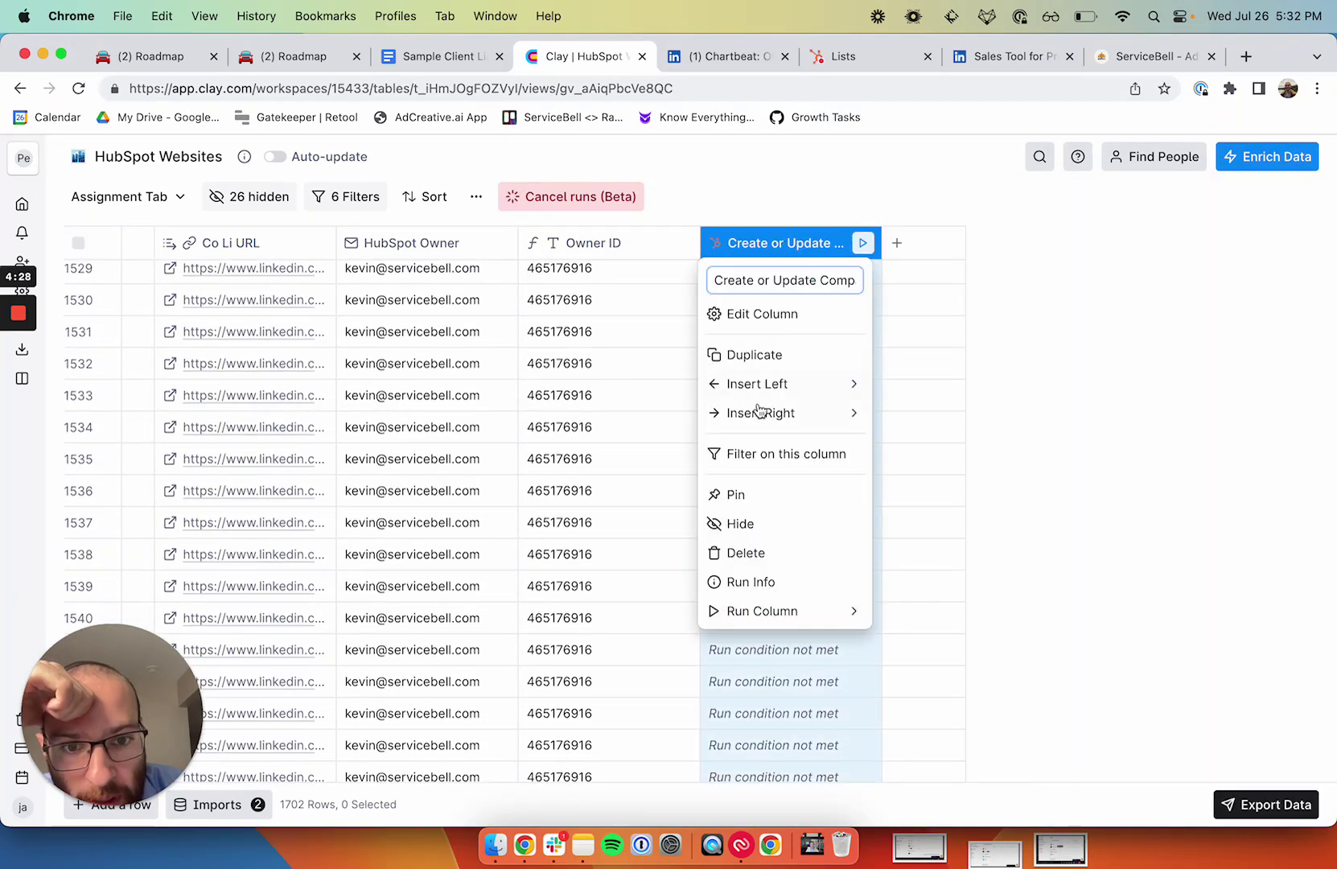
mouse_move(803, 616)
click(902, 644)
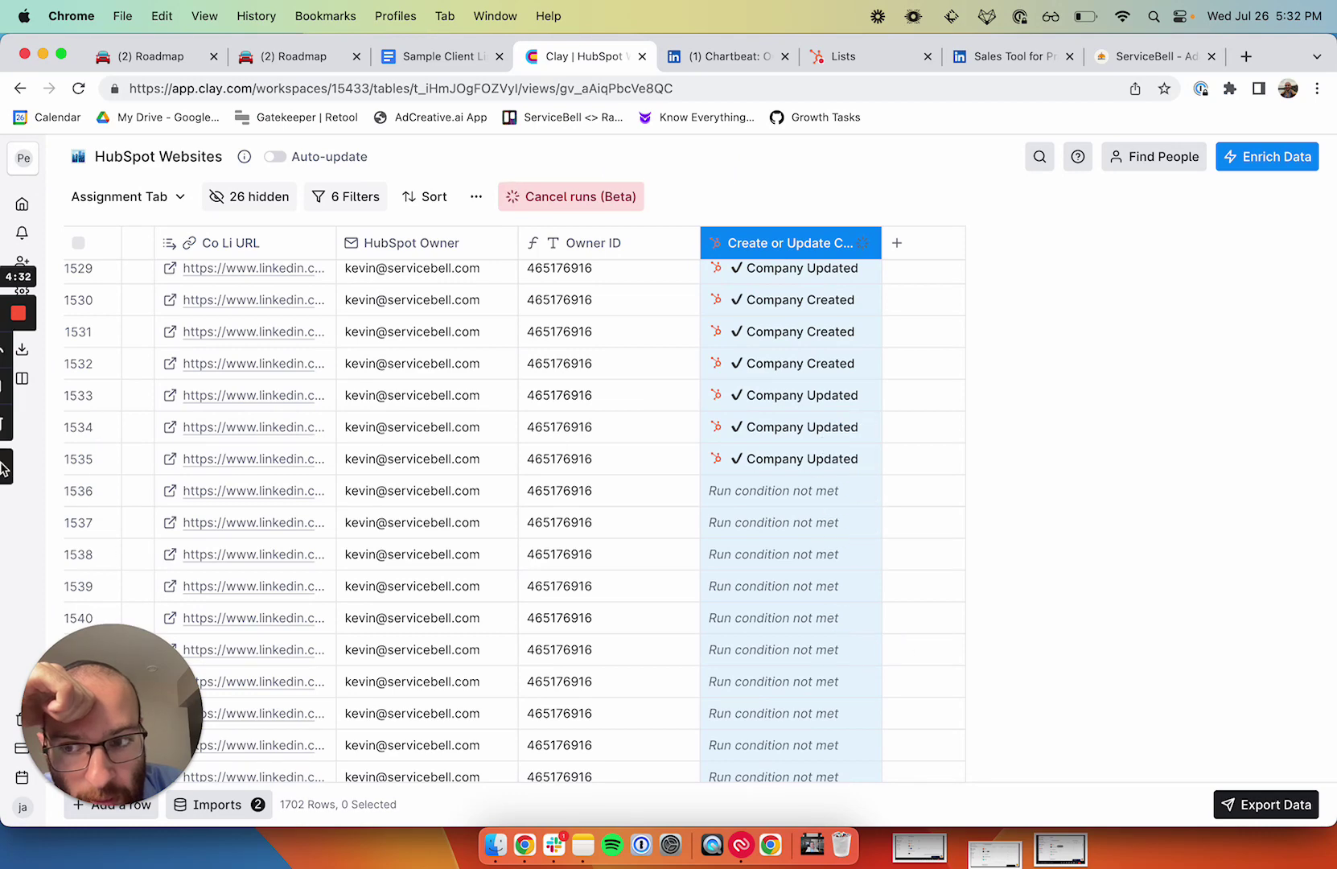
Step: Switch to the 7-filter SaaS companies view showing every row as Company Created or Updated
scroll(659, 451, down, 3)
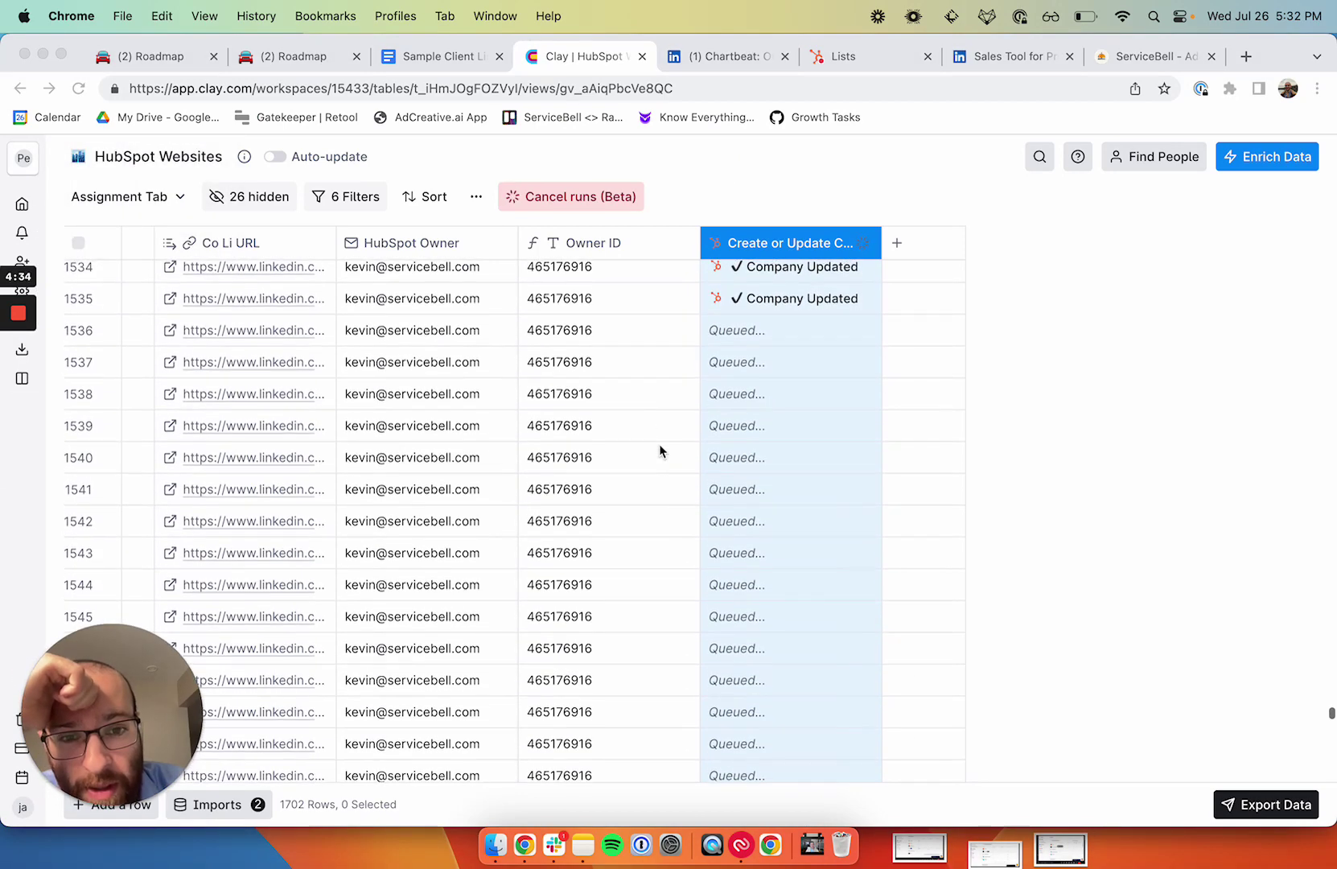
click(768, 453)
scroll(770, 450, down, 2)
scroll(774, 370, up, 3)
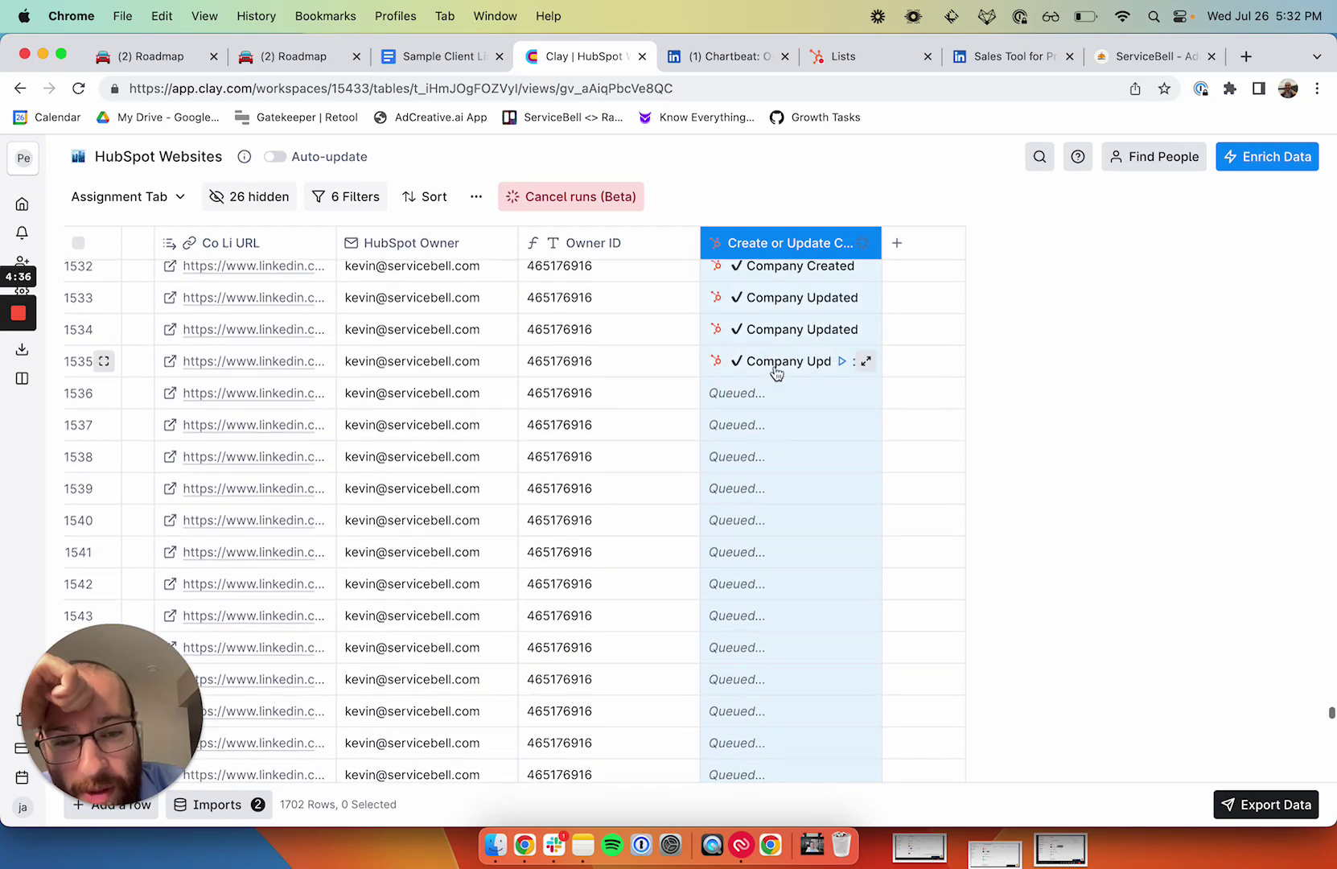
scroll(763, 456, down, 3)
scroll(763, 456, down, 5)
scroll(763, 459, up, 10)
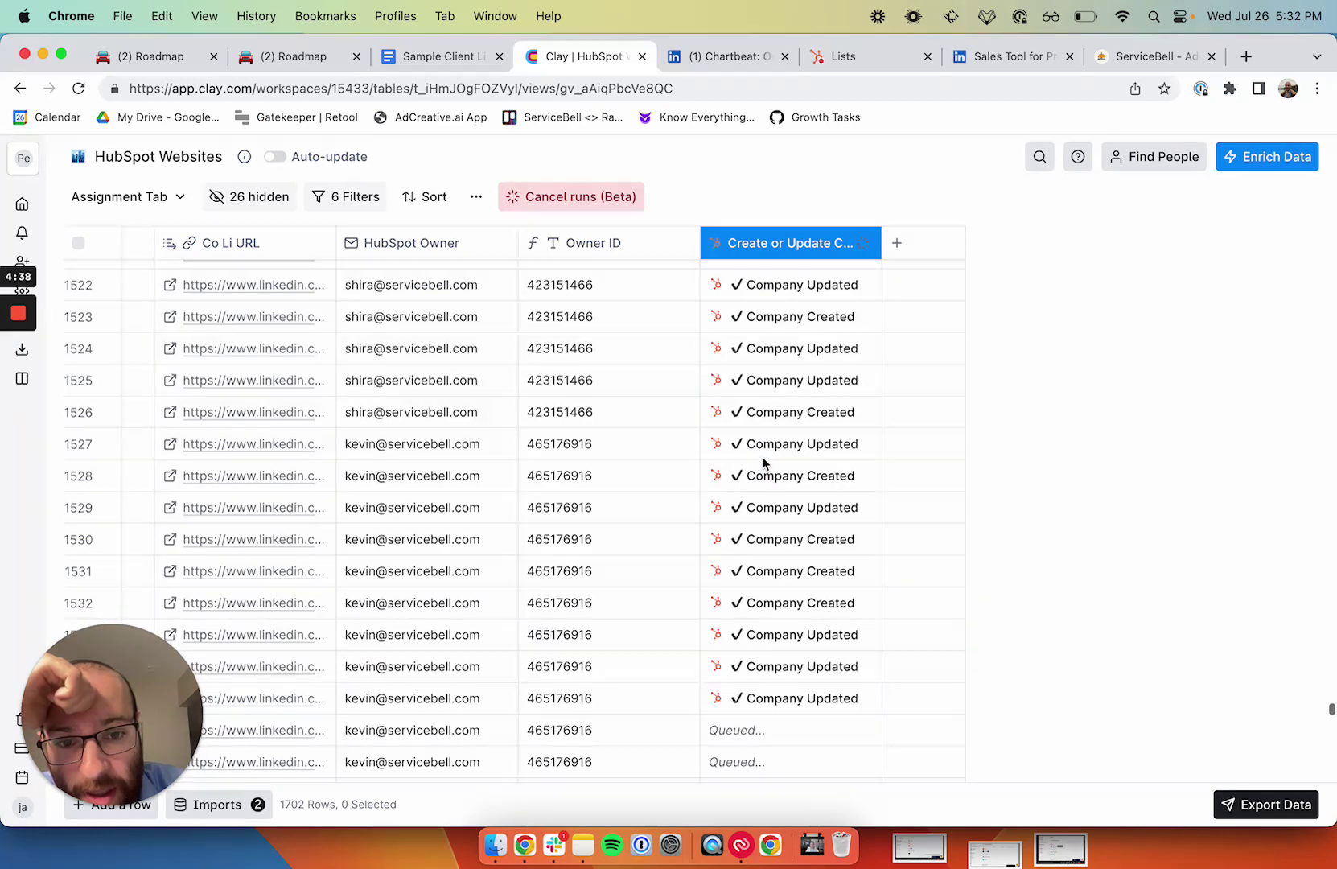
scroll(763, 462, down, 3)
scroll(765, 465, down, 2)
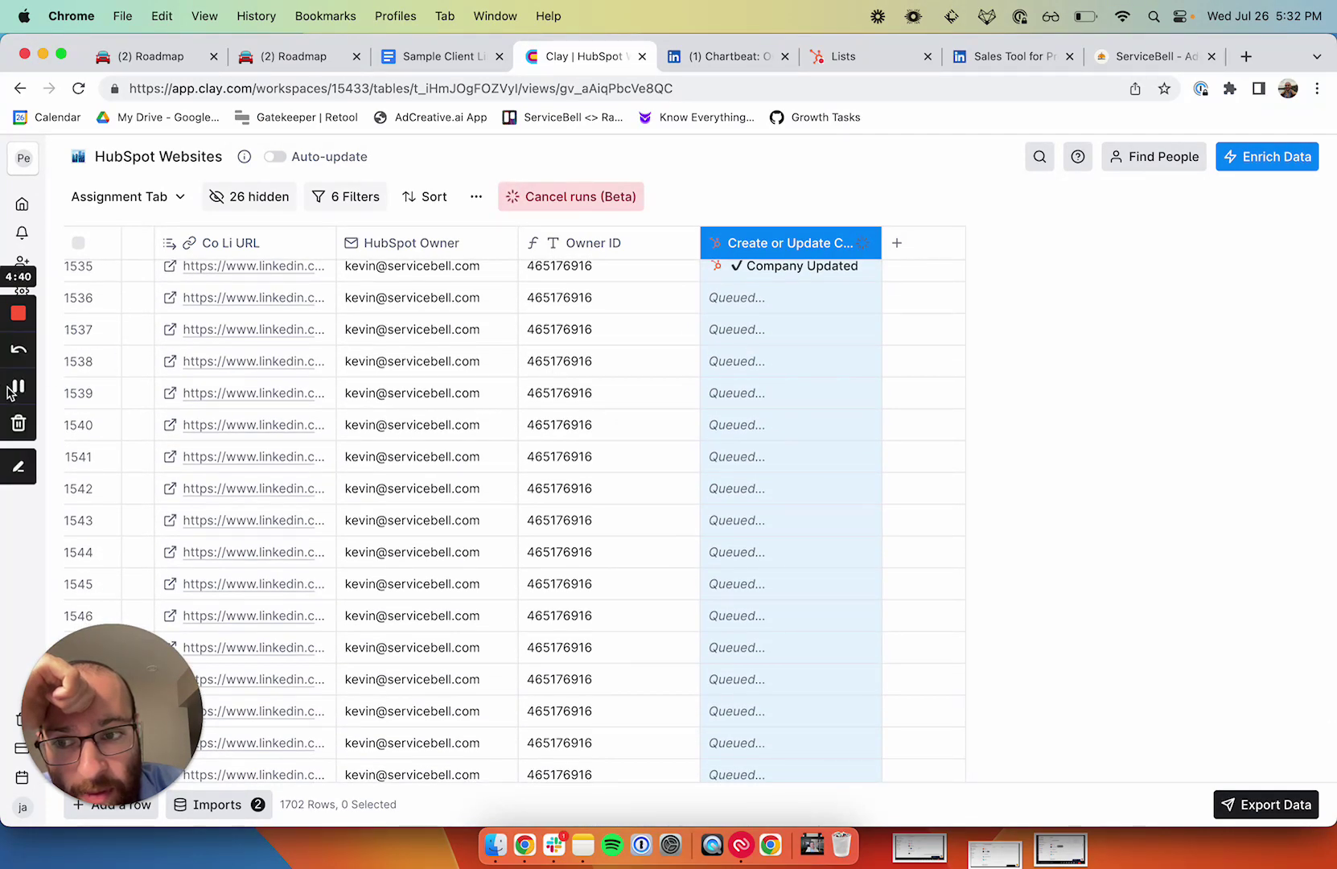
click(16, 388)
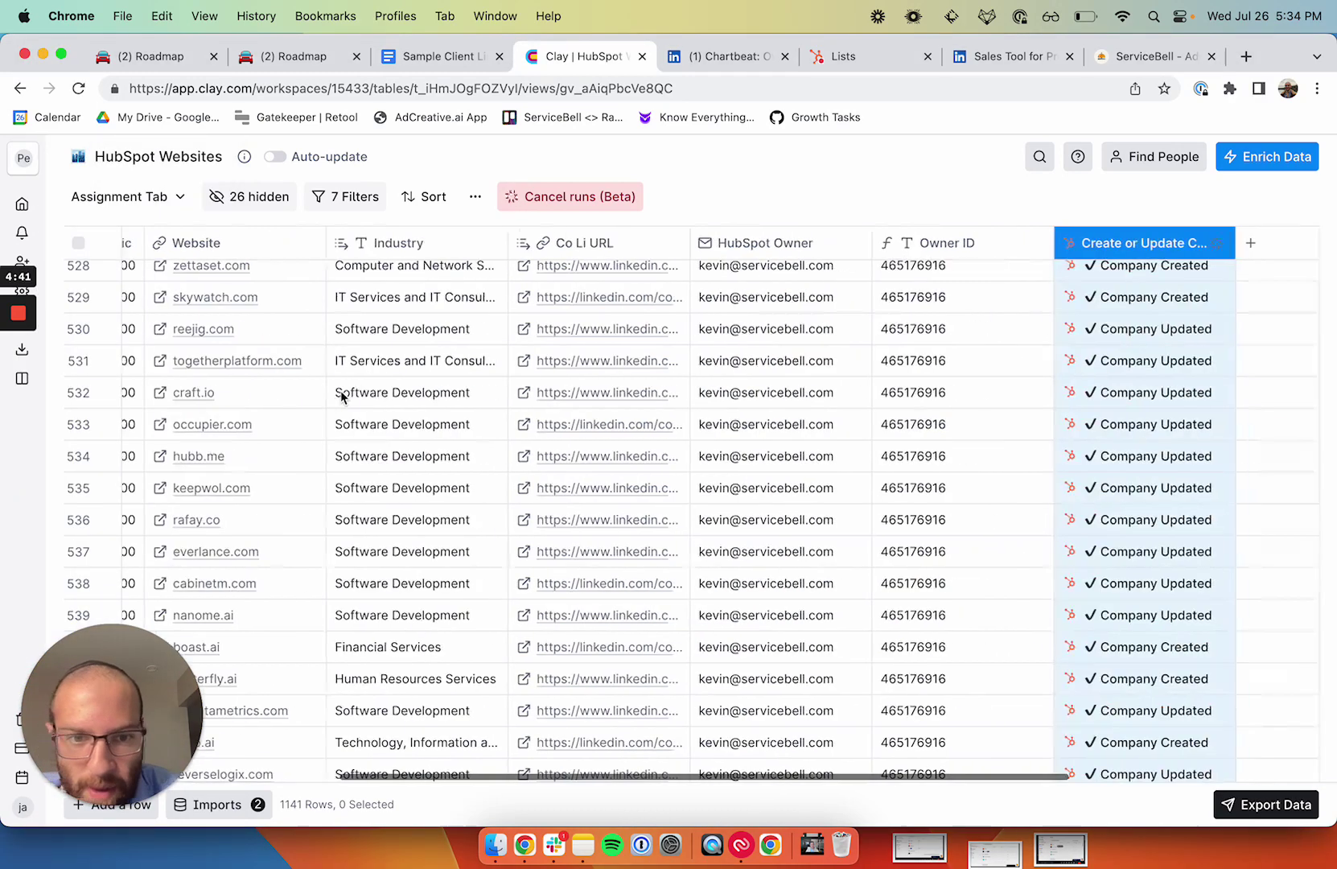
scroll(344, 393, right, 1)
scroll(339, 393, left, 8)
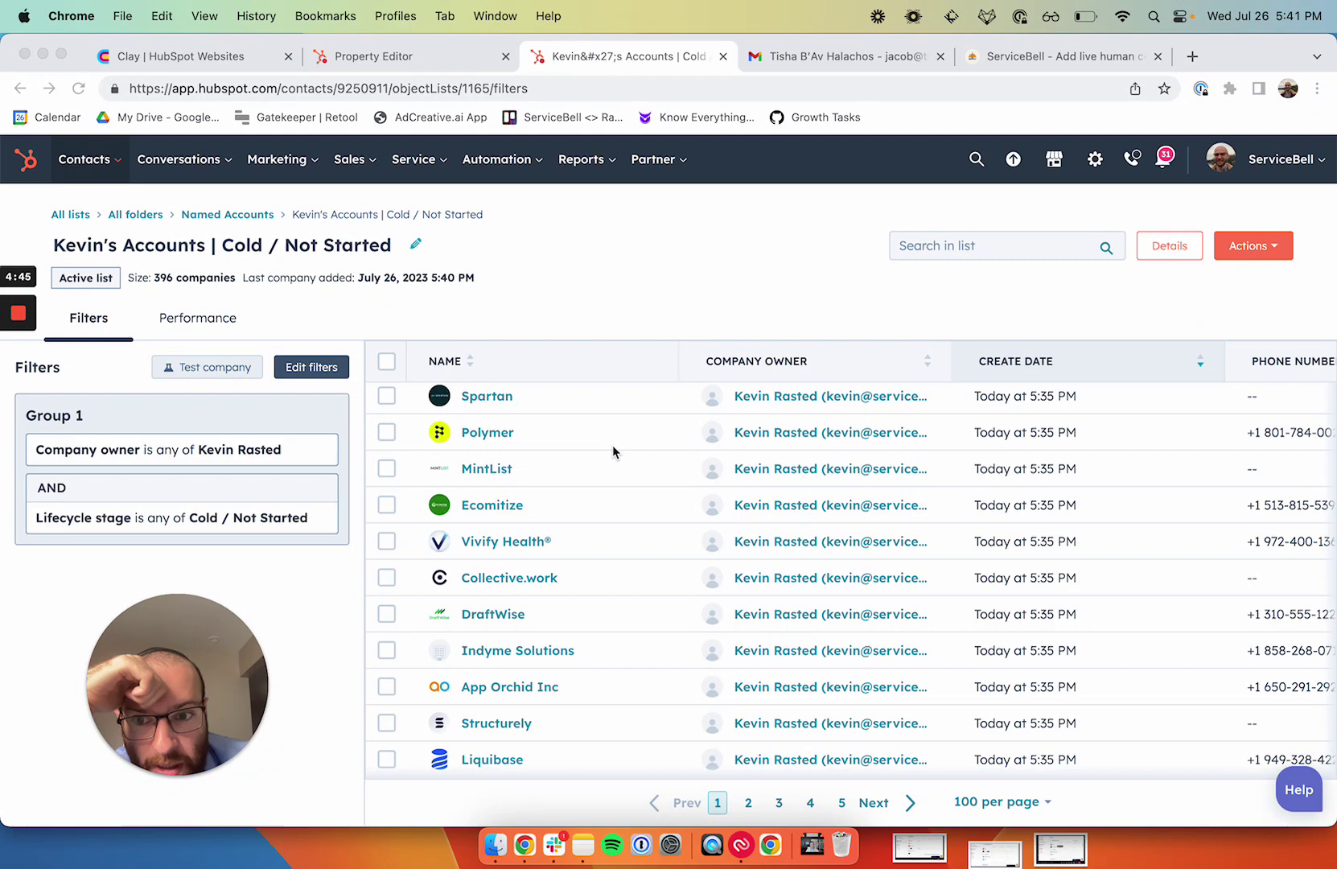
scroll(653, 531, down, 8)
scroll(653, 534, down, 7)
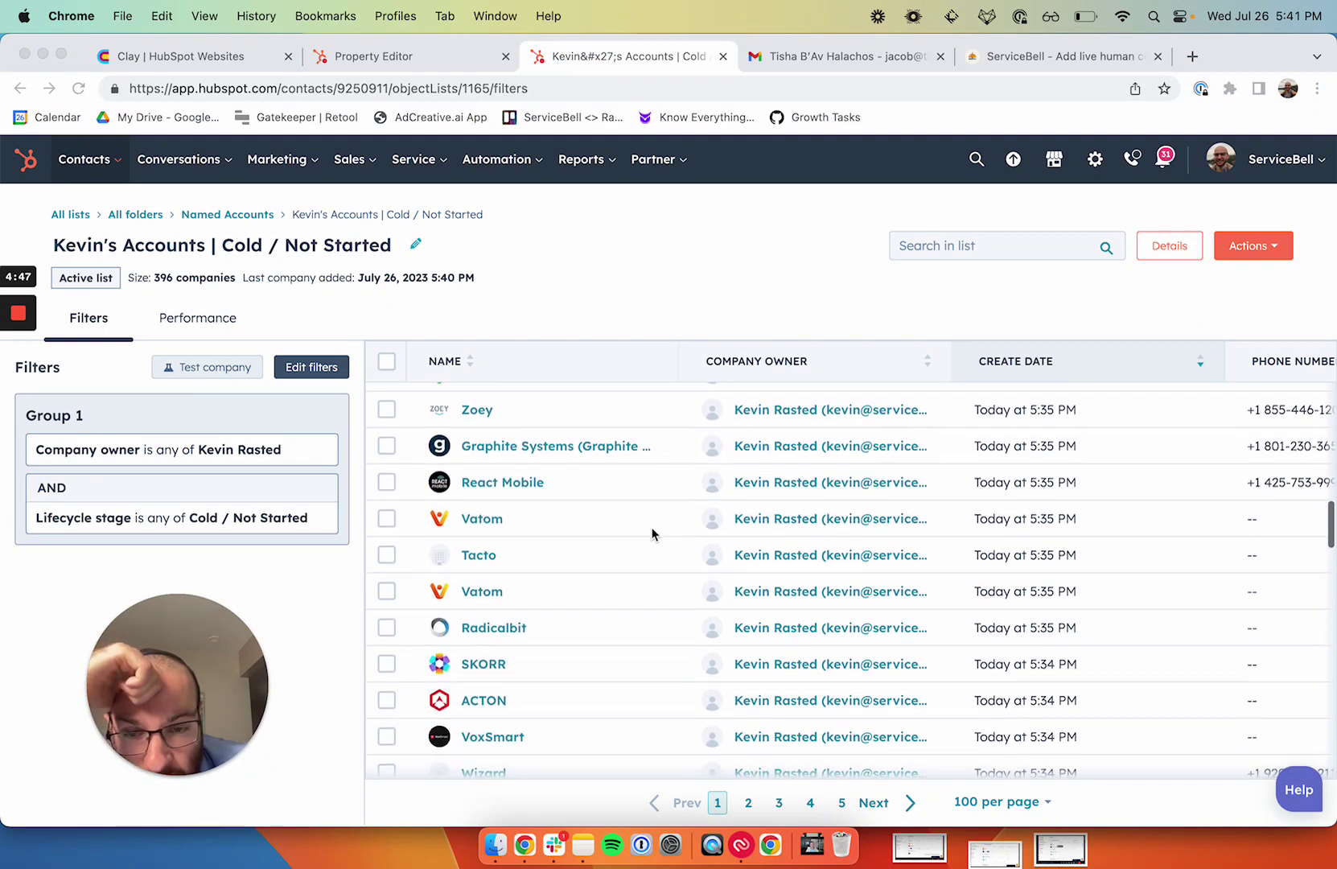
scroll(654, 534, down, 2)
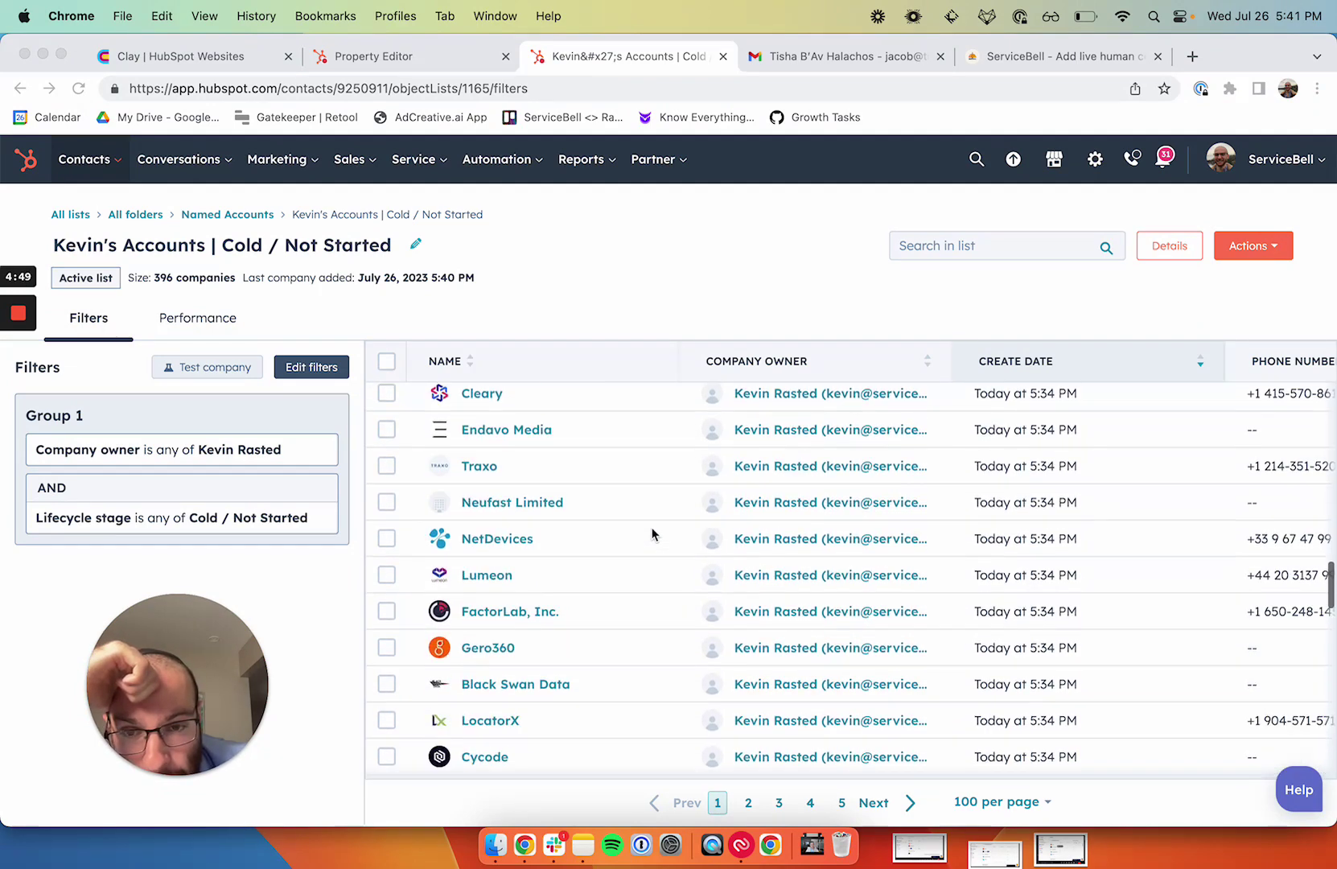
scroll(653, 535, up, 10)
scroll(609, 452, up, 5)
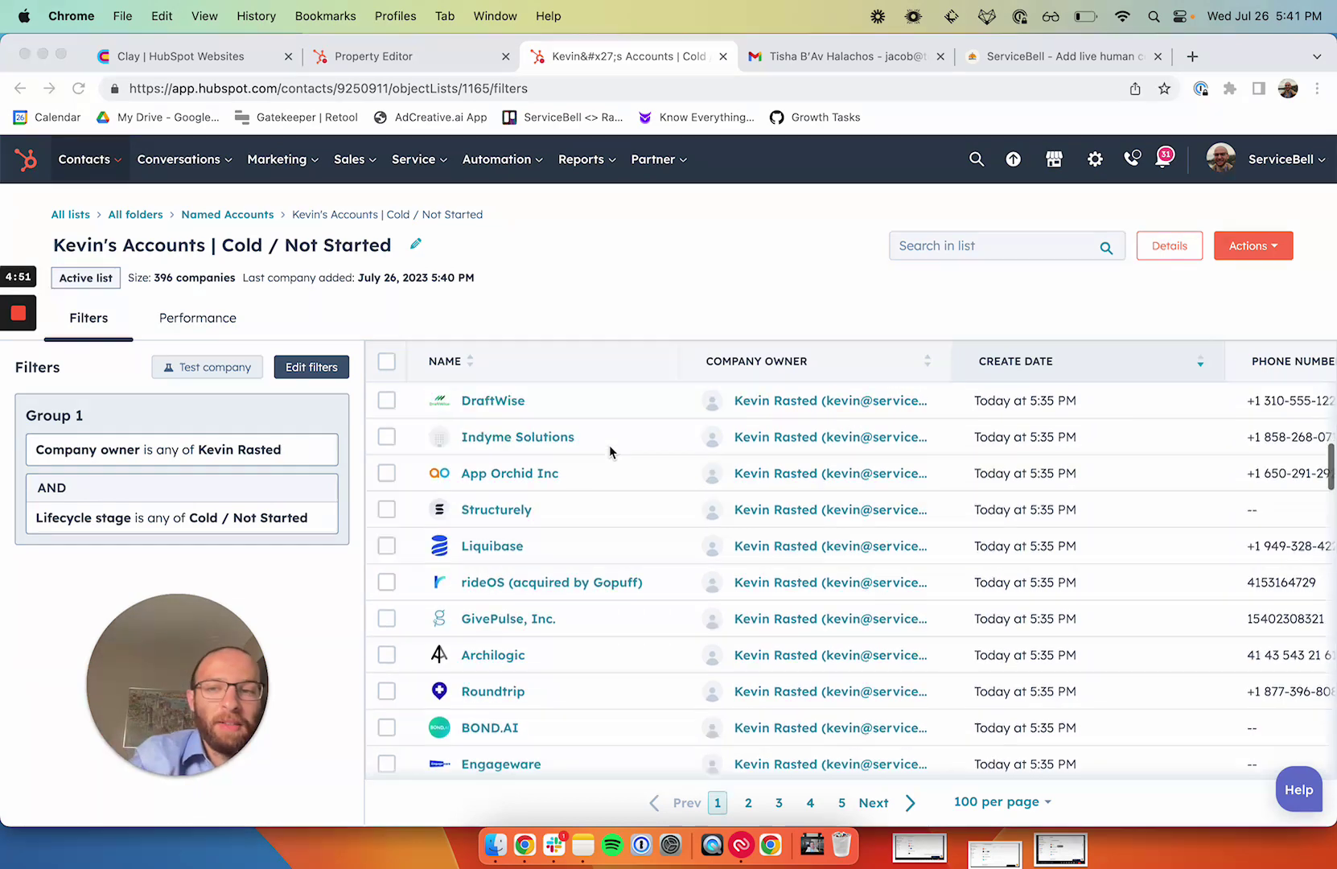
click(1248, 246)
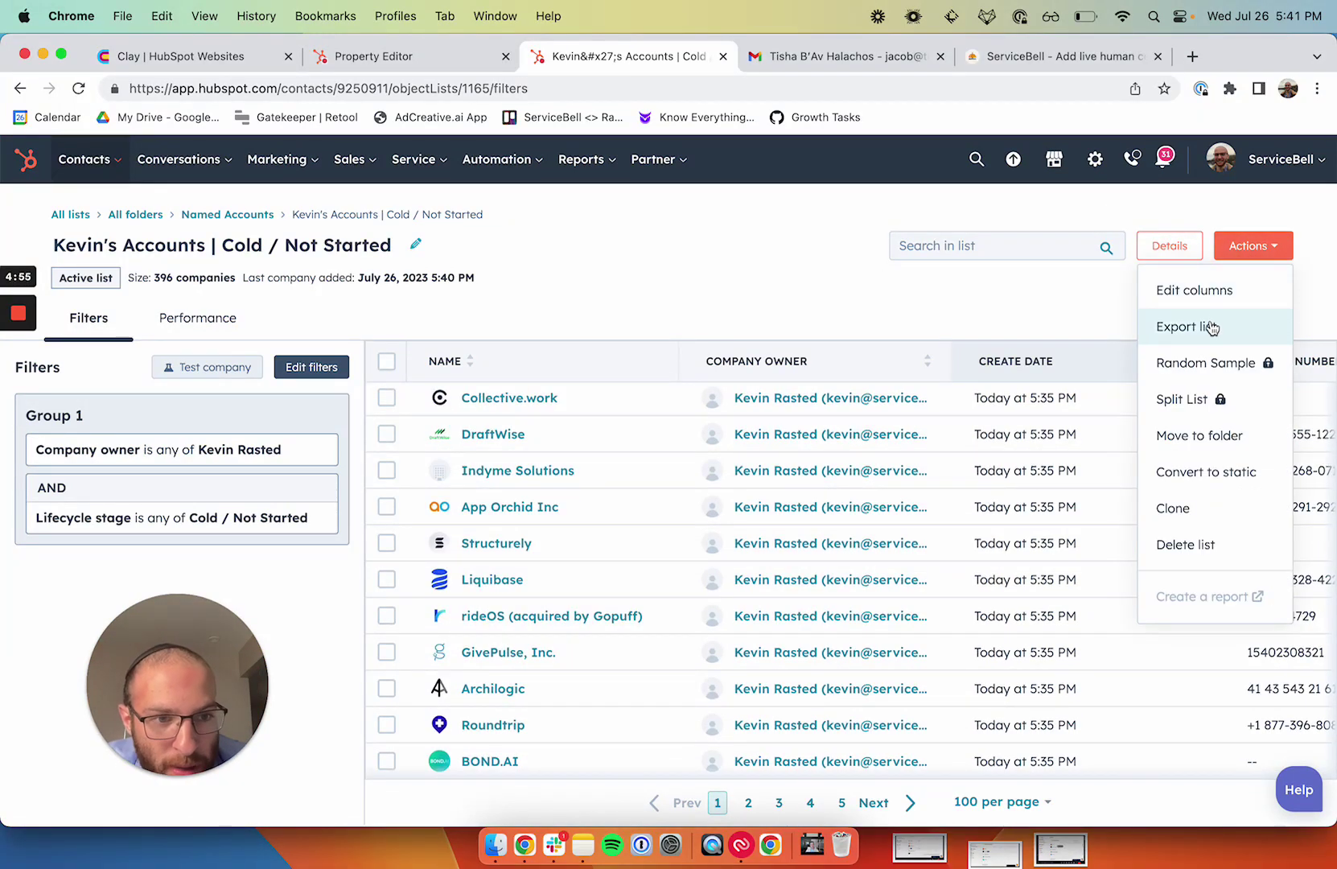
click(1010, 280)
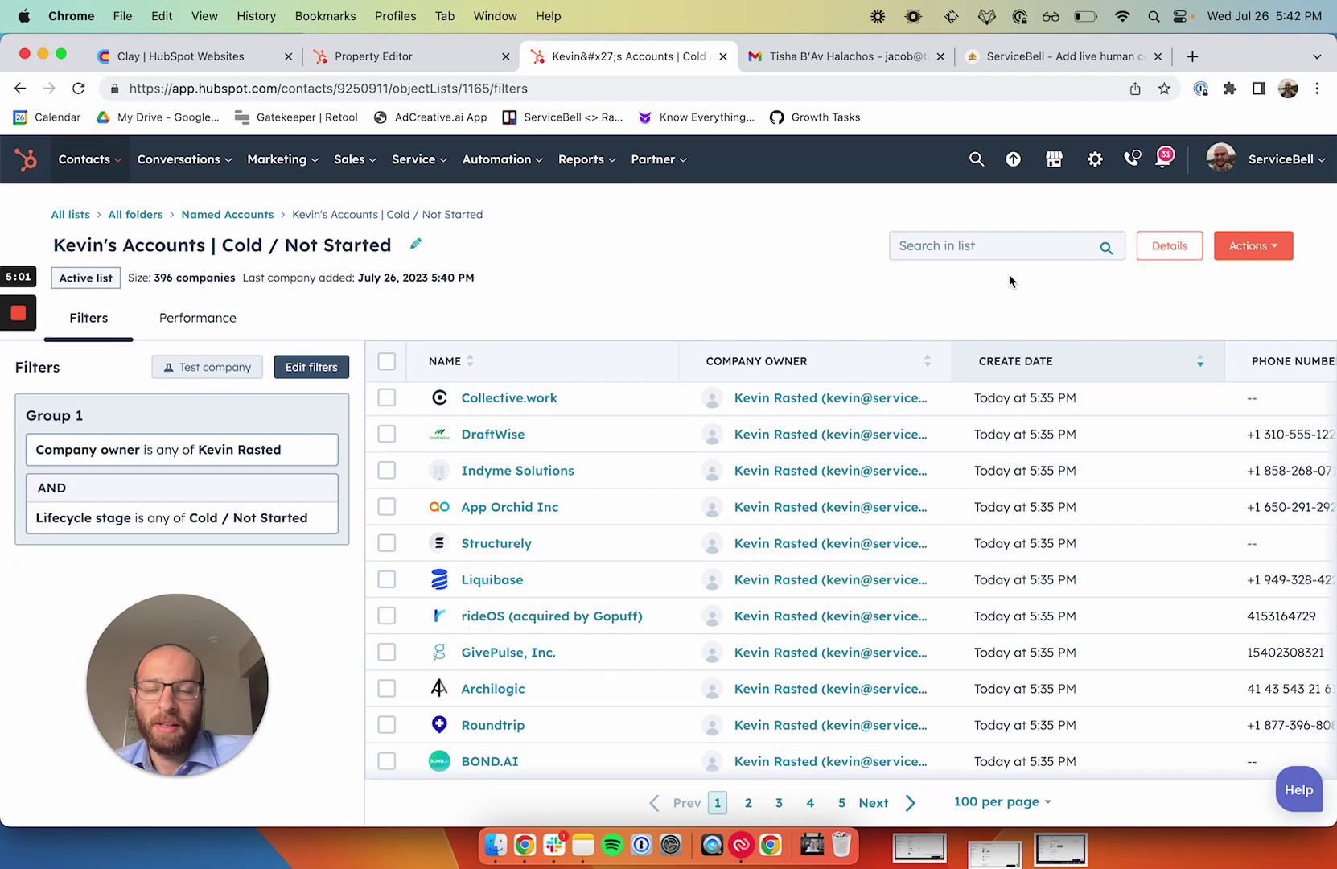
Step: Go to linkedin.com in the ServiceBell tab and open Sales Navigator
click(1097, 53)
click(988, 85)
text(lin)
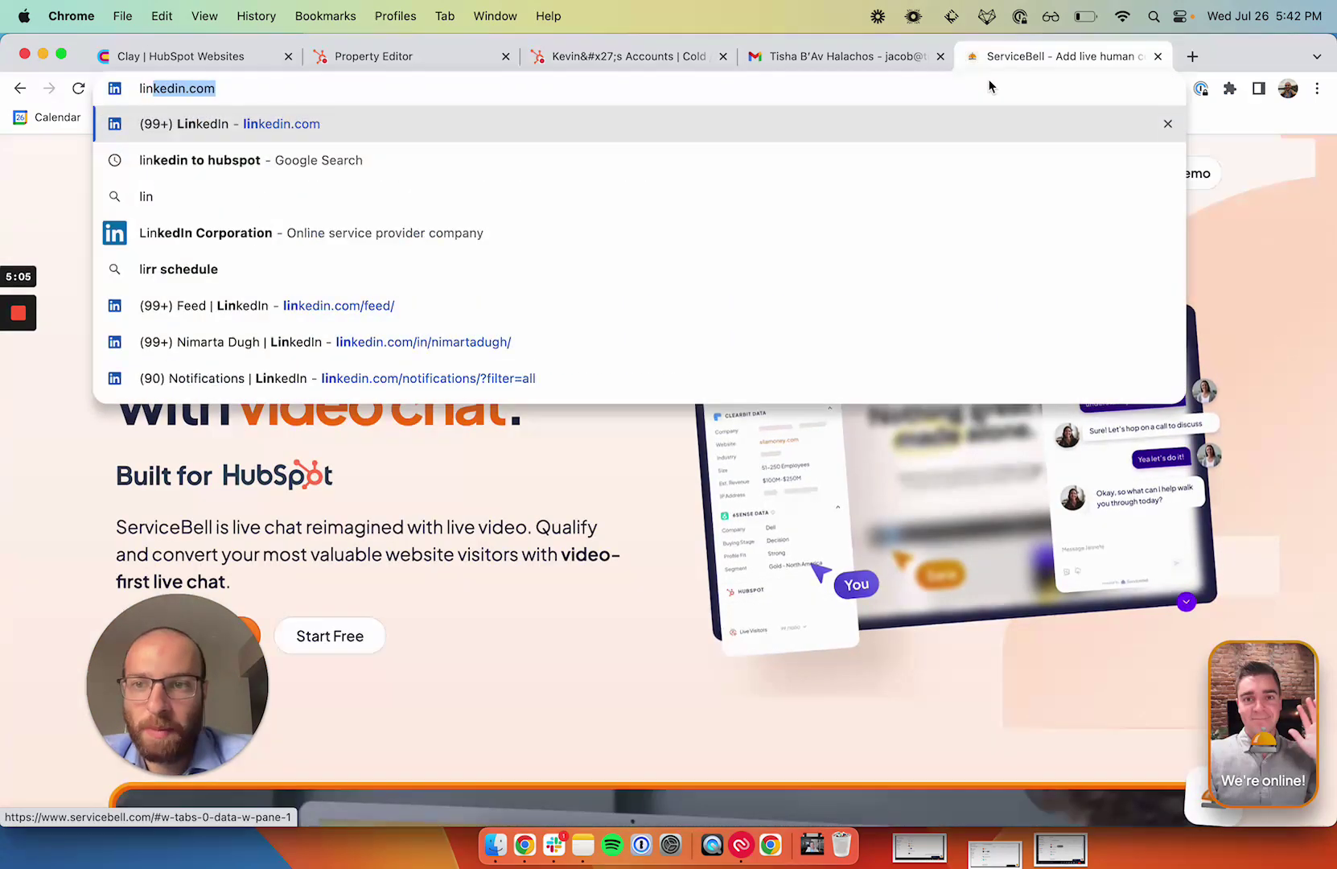
key(Return)
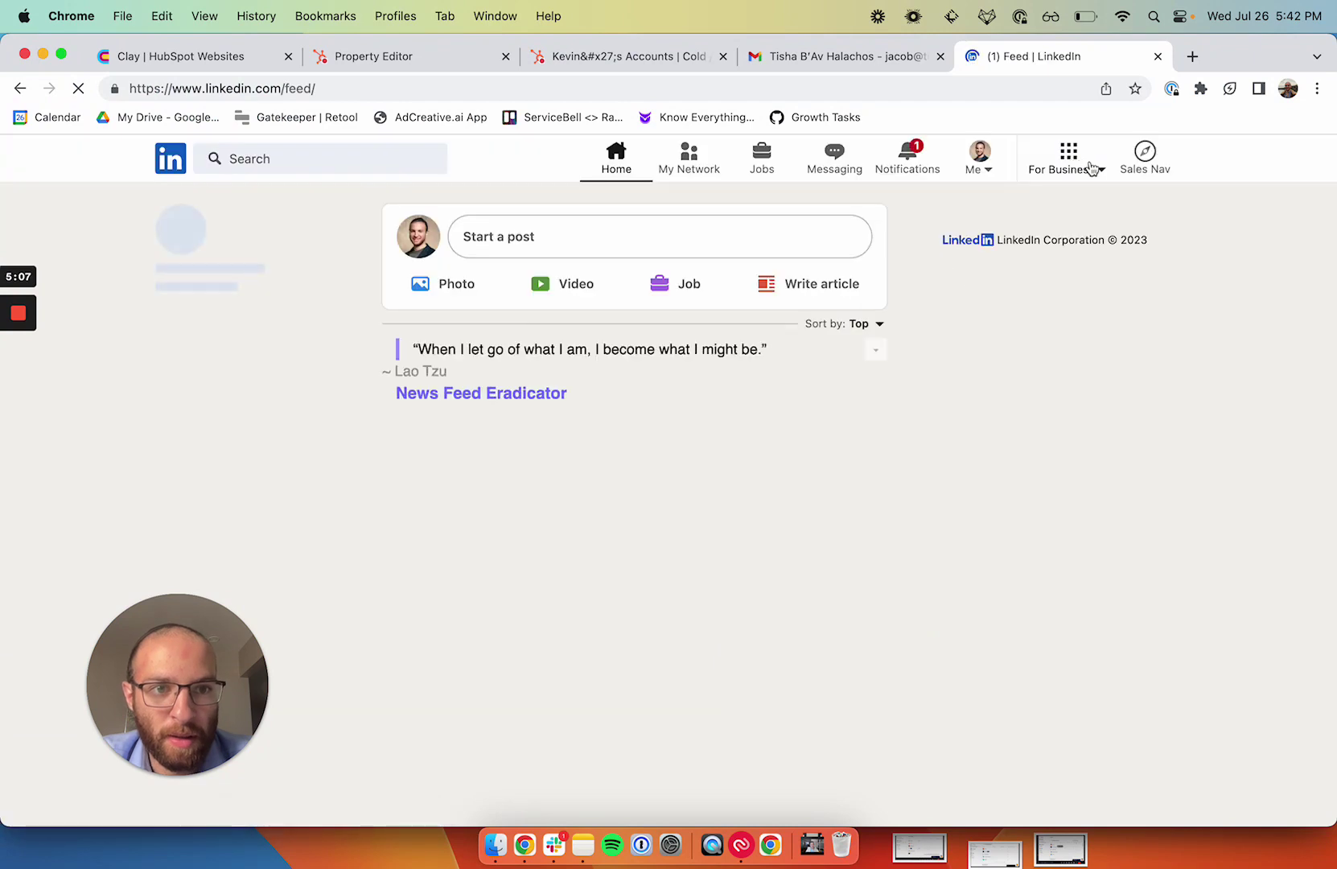
click(1142, 157)
click(1019, 56)
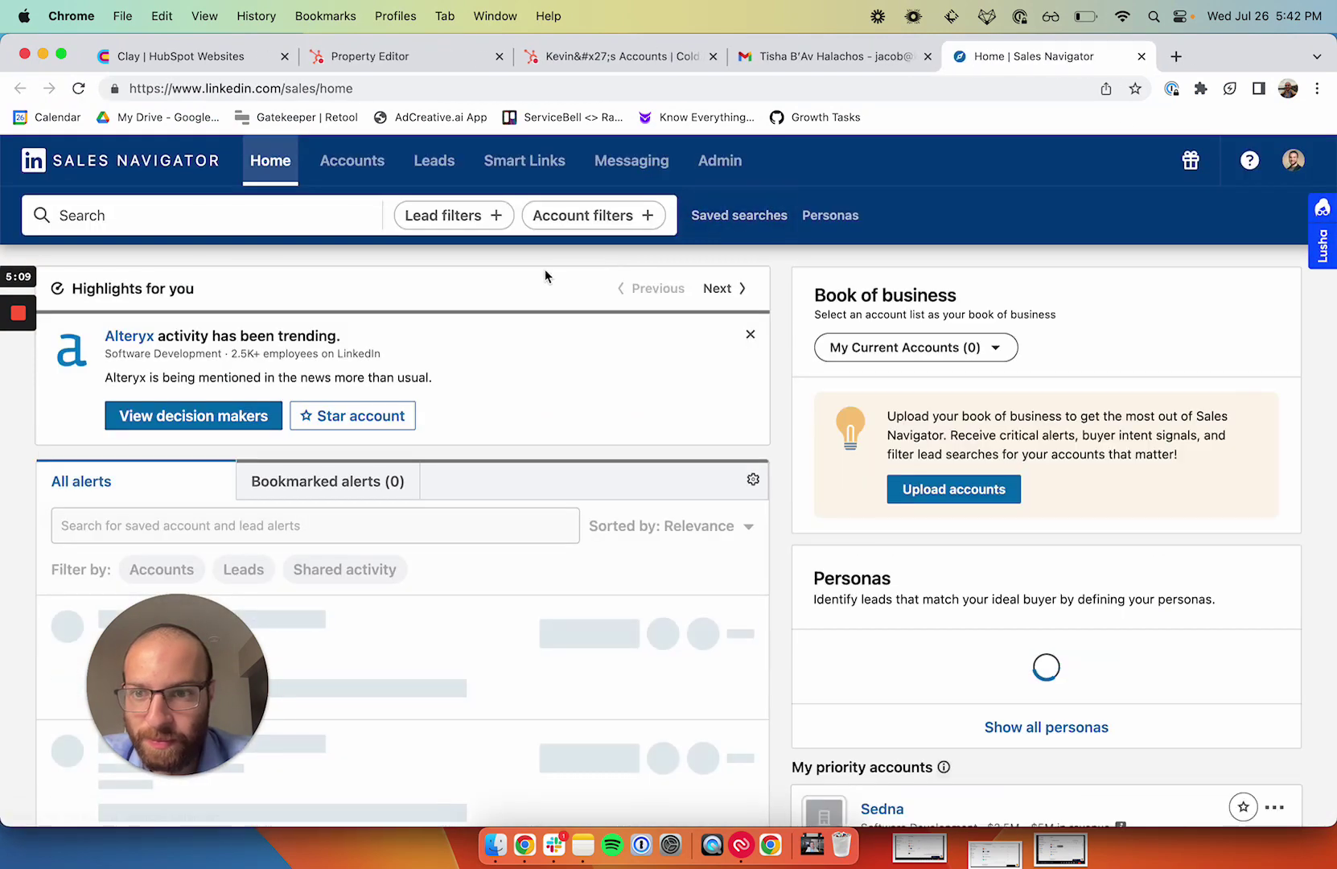
Step: Show the saved account lists (392, 200 and 194 accounts), backing out of a new upload
click(358, 164)
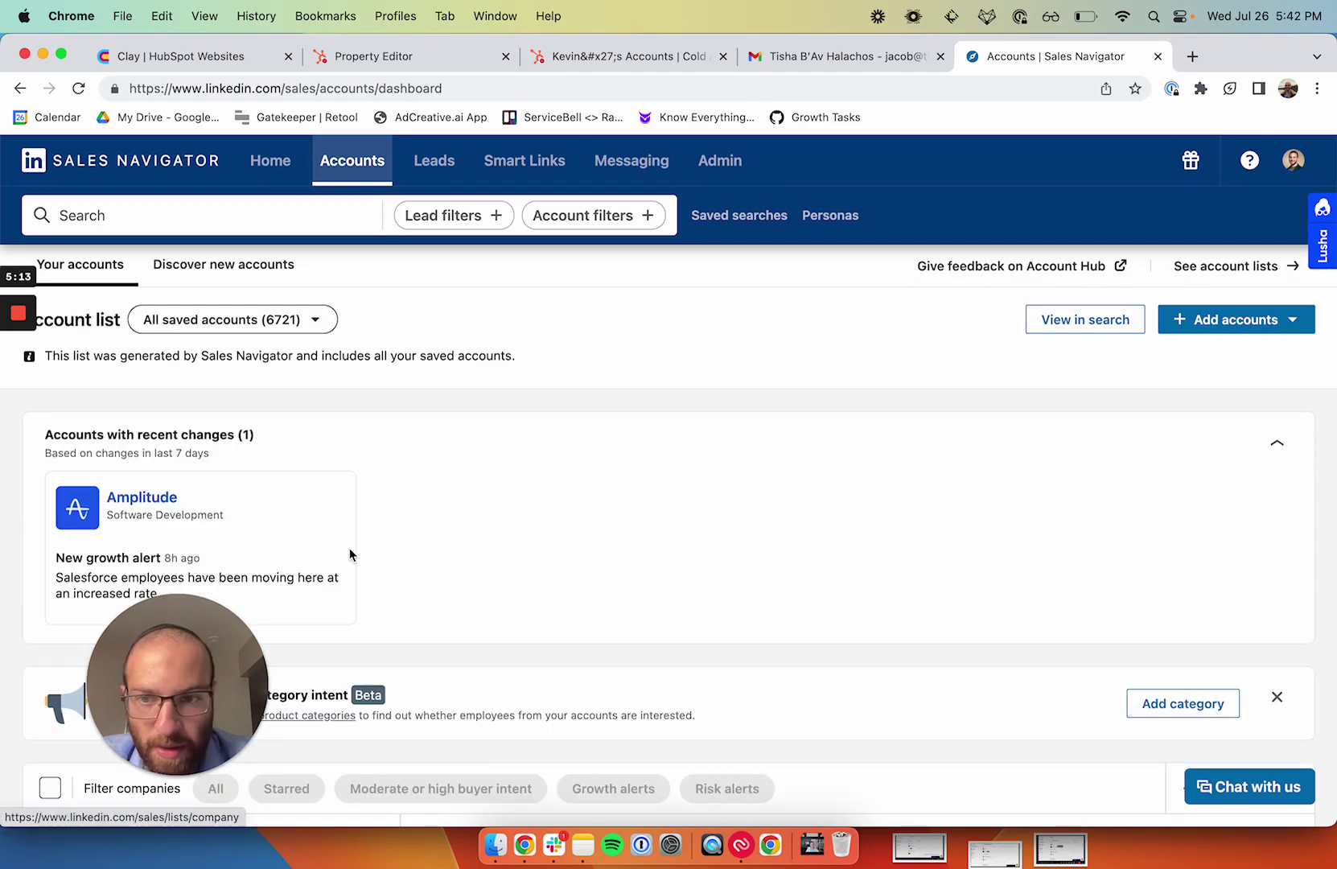
drag(172, 646, 740, 375)
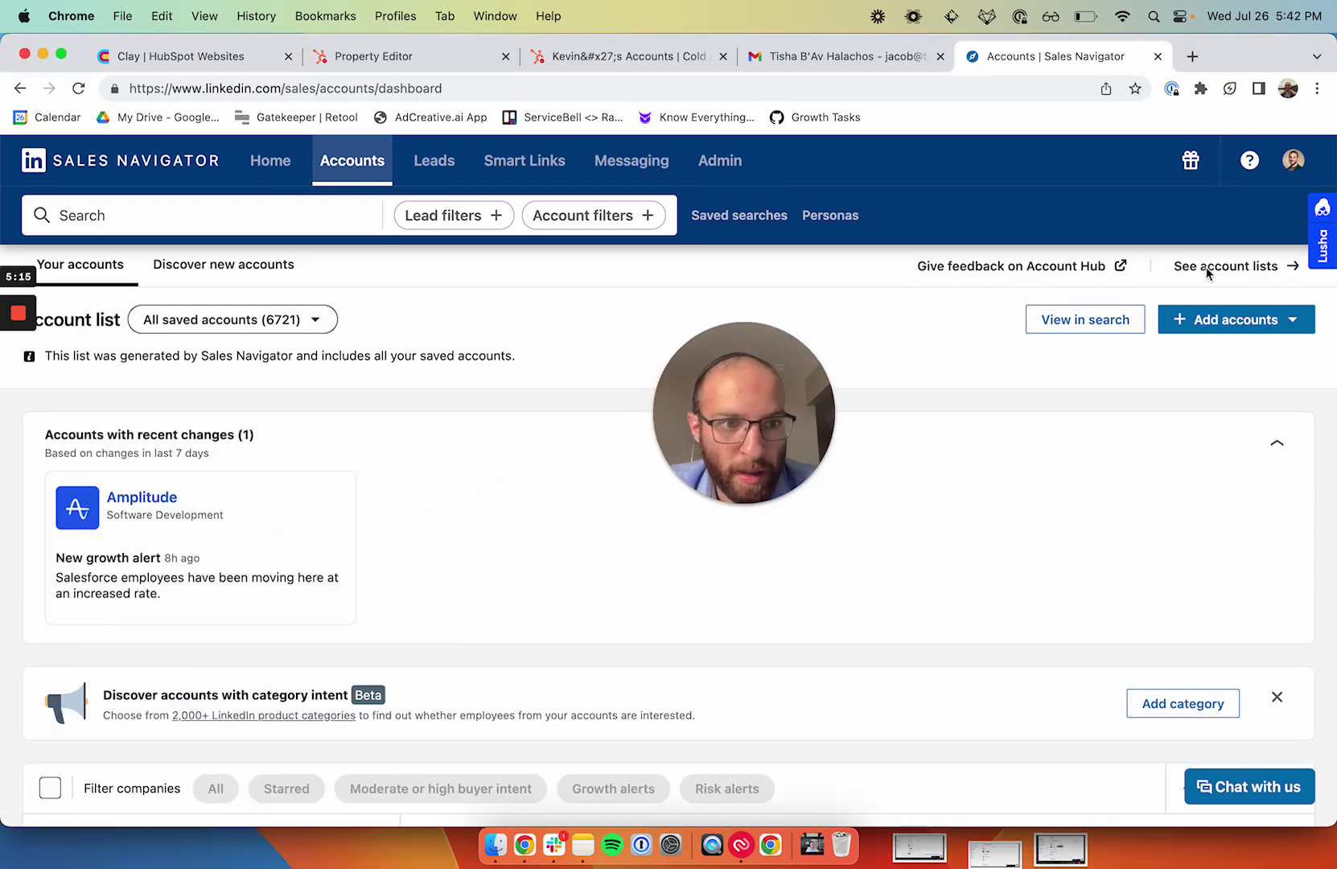
drag(1320, 234, 1321, 430)
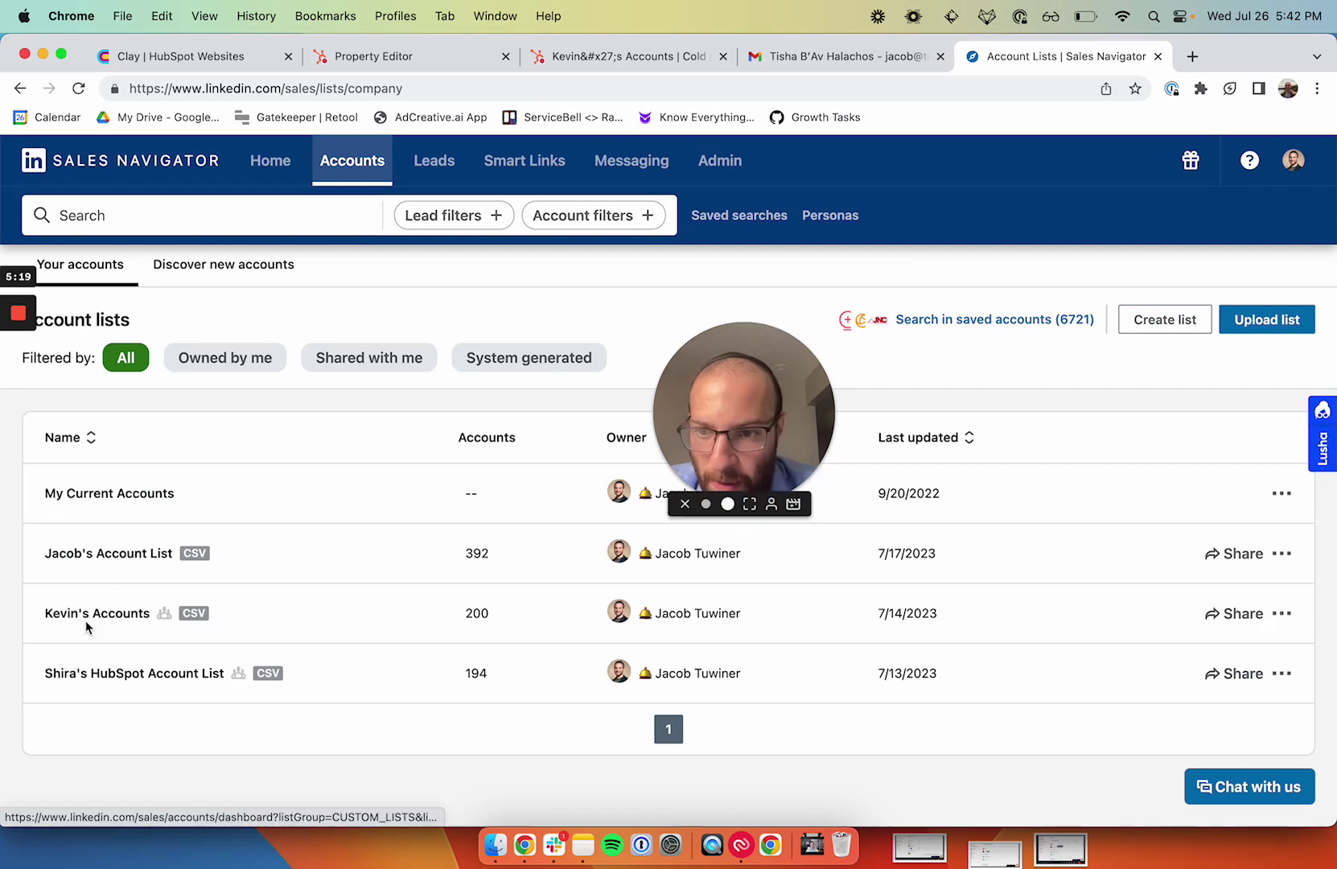
click(1281, 616)
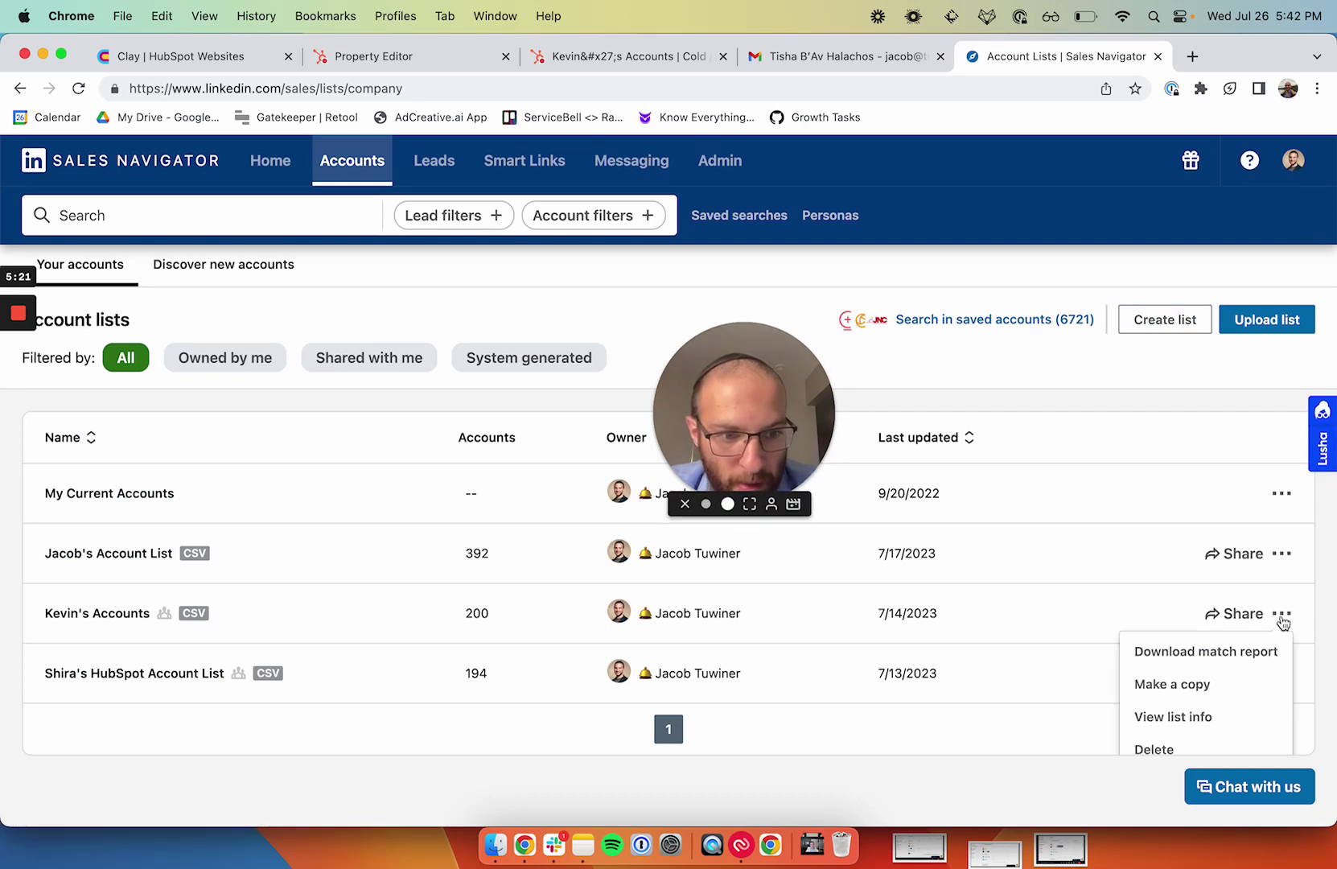
click(1281, 616)
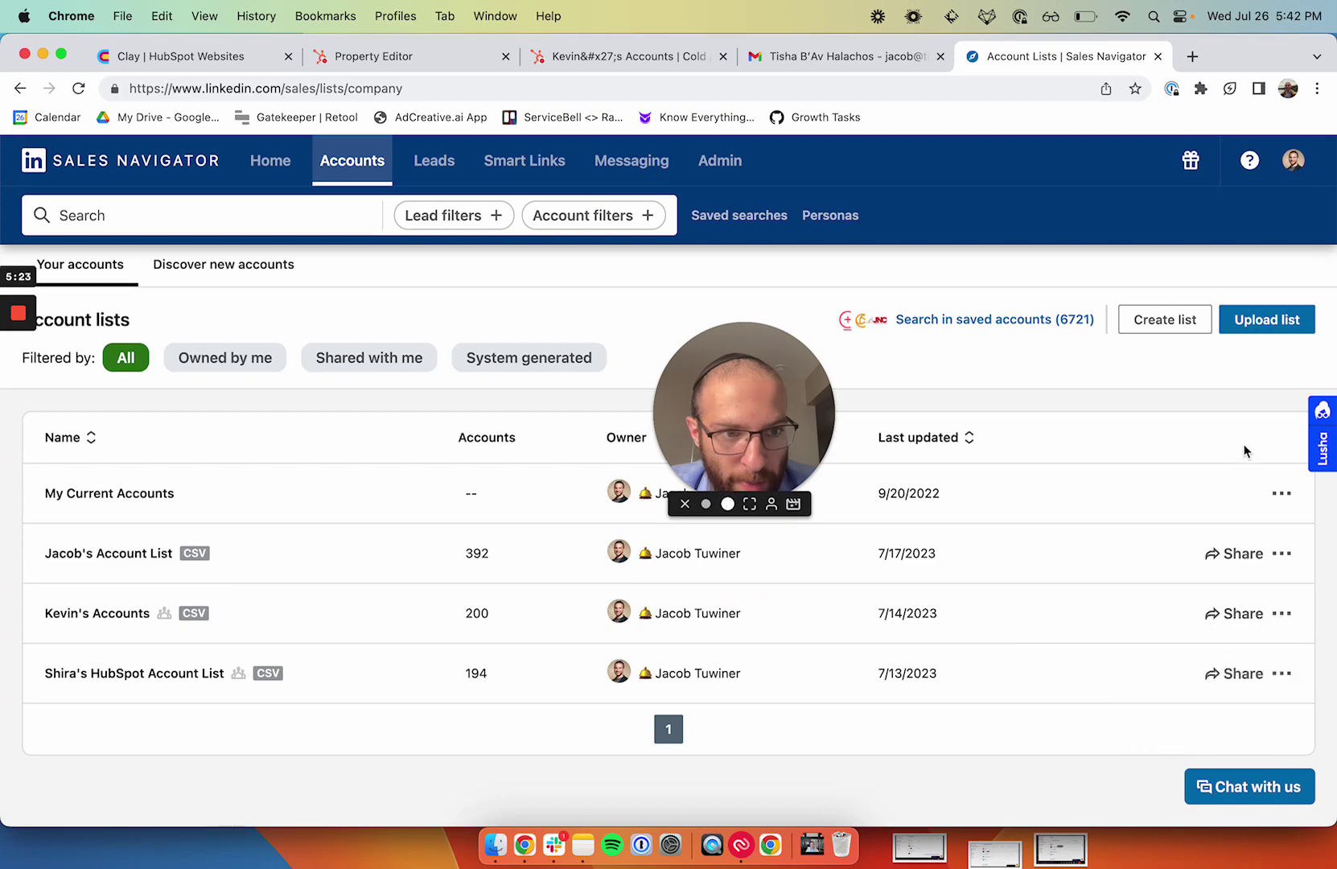
click(1243, 332)
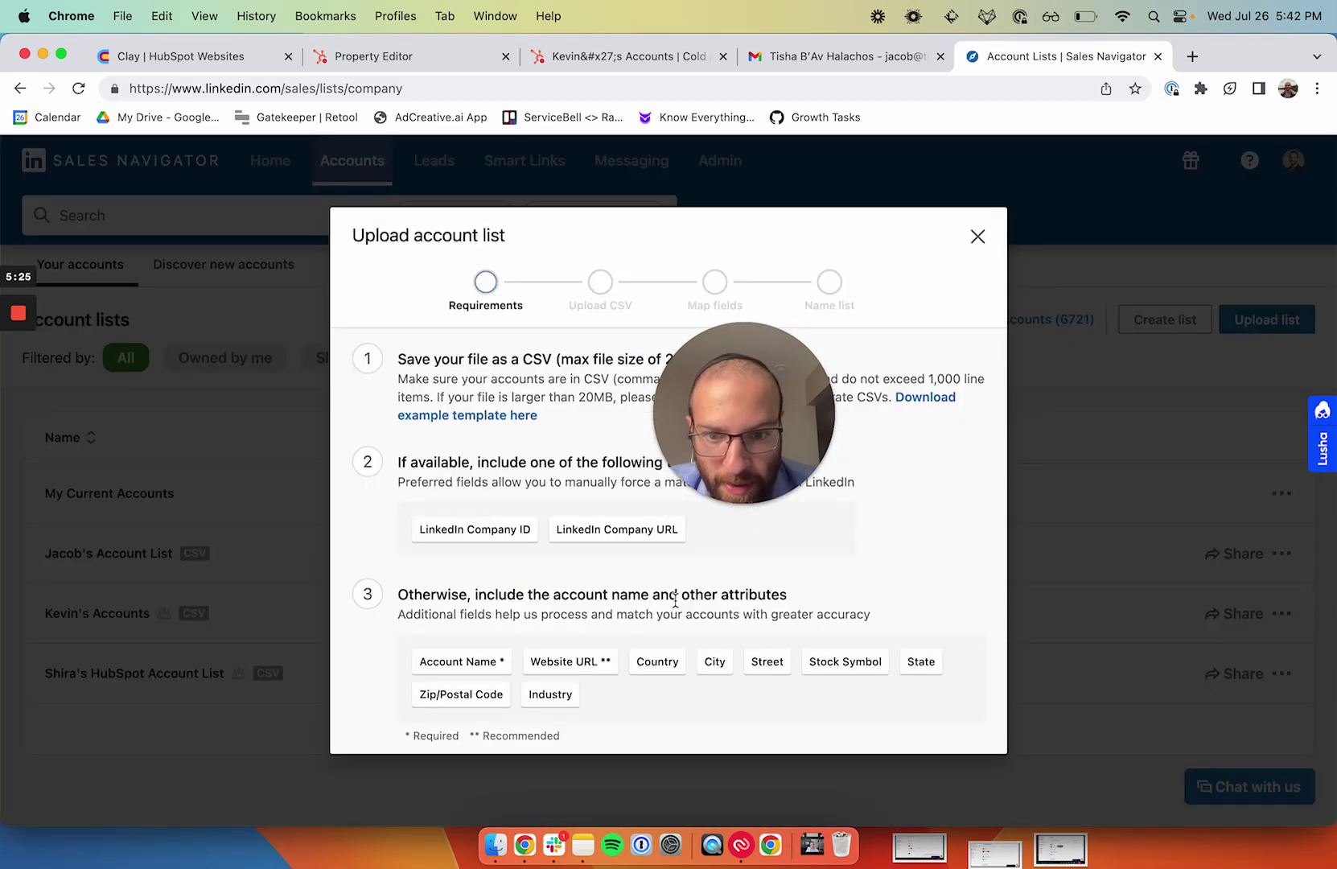
scroll(675, 599, down, 2)
click(962, 718)
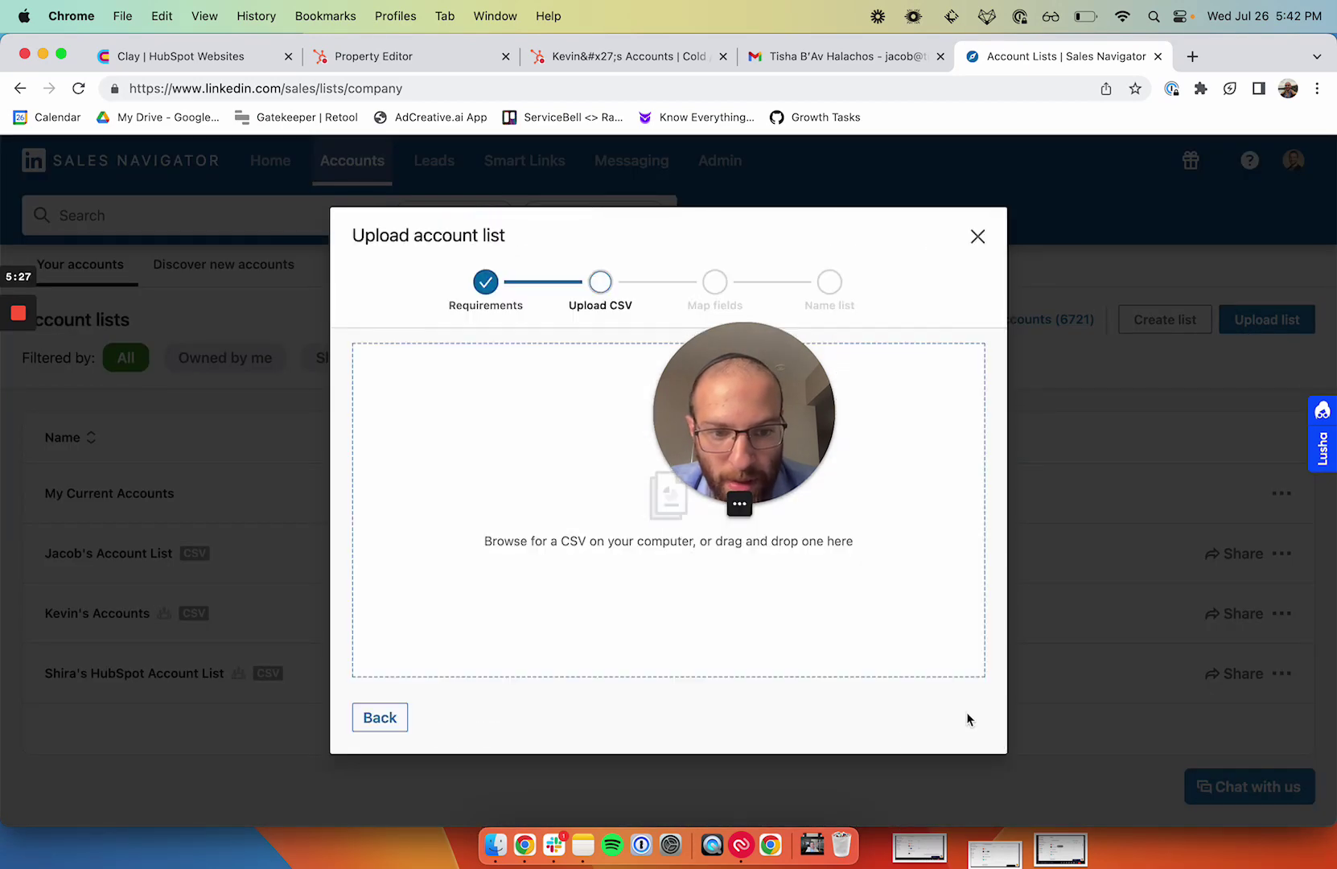
click(979, 238)
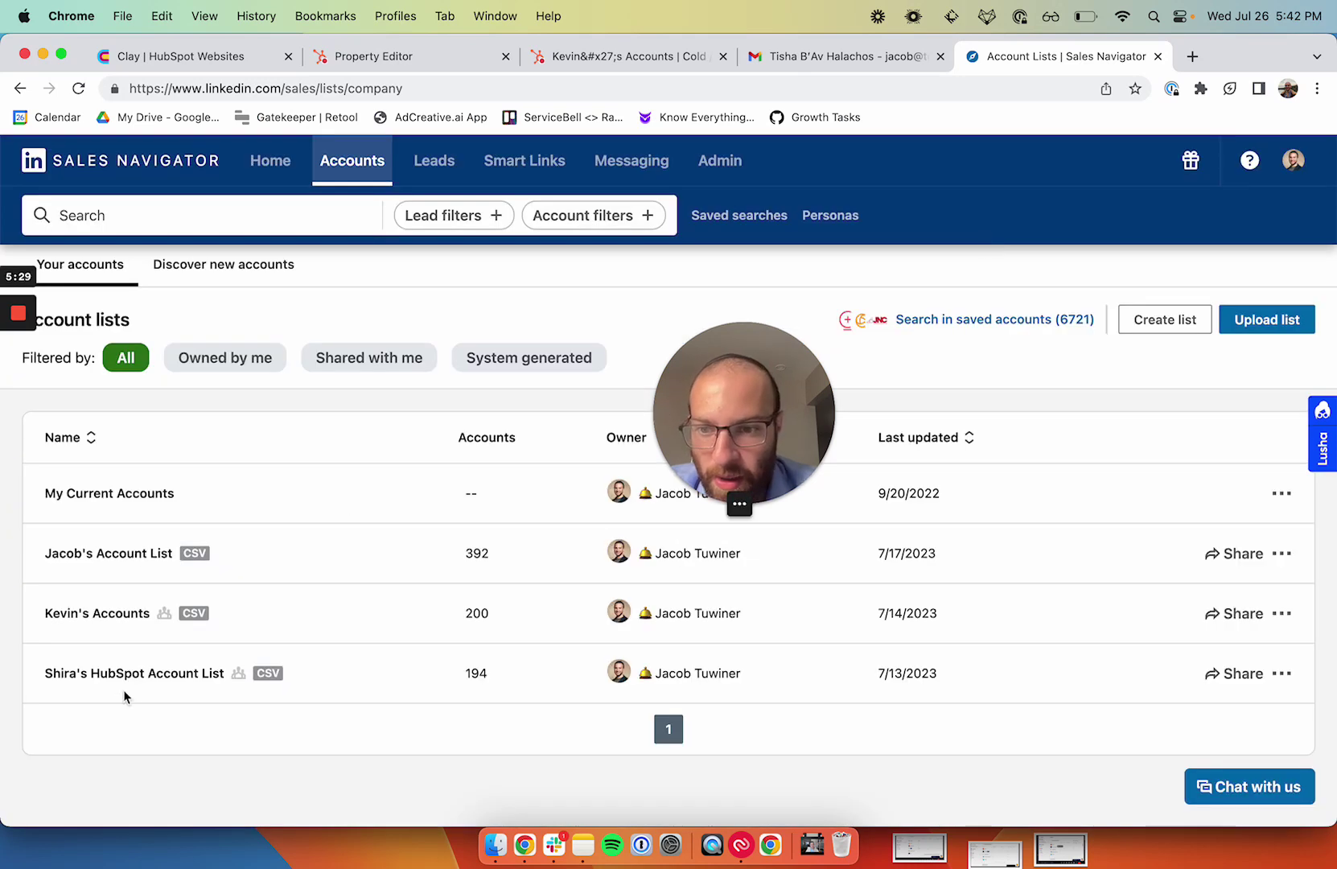
Step: Start a lead search limited to companies in the SDR's account list
click(451, 182)
click(410, 207)
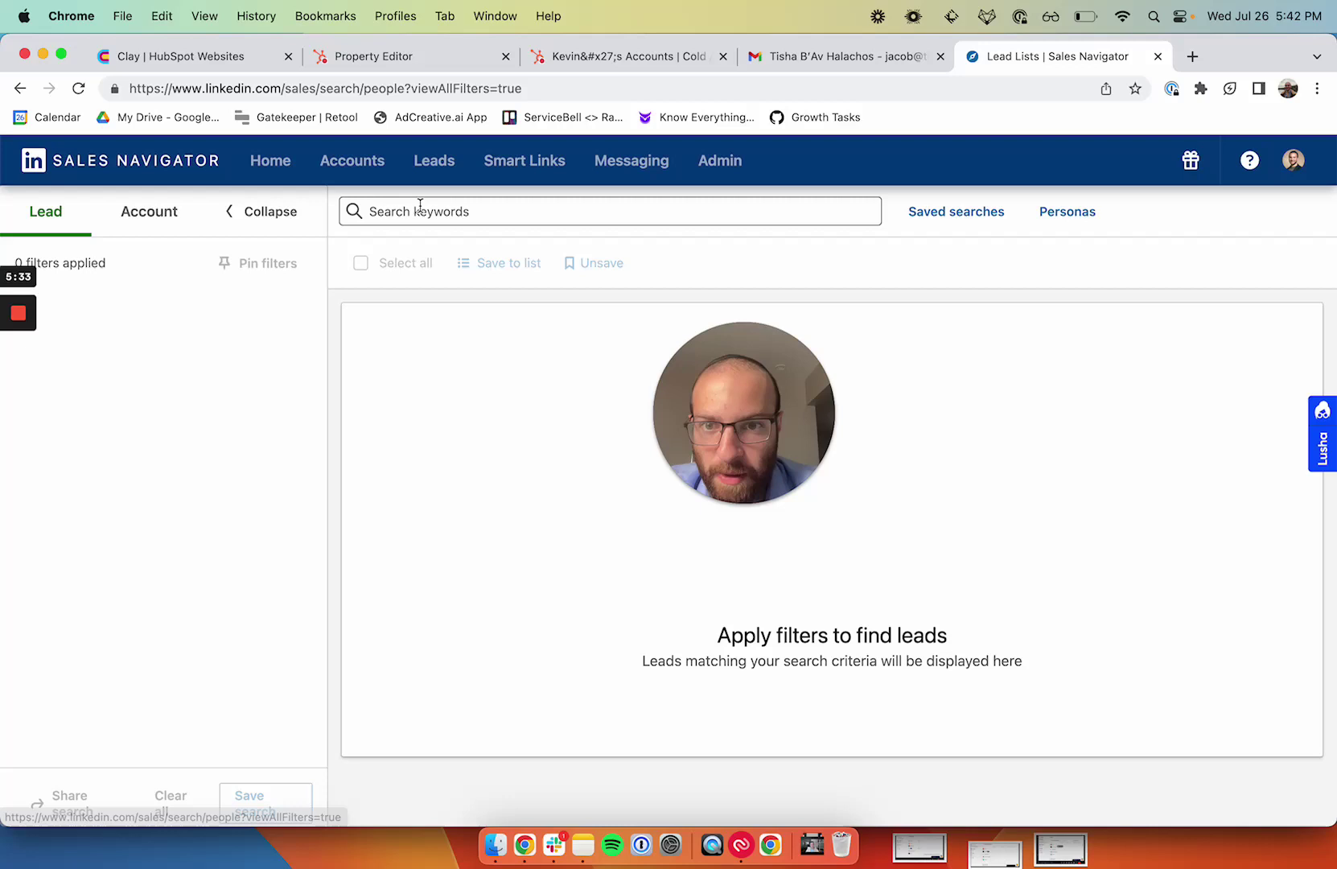
click(205, 351)
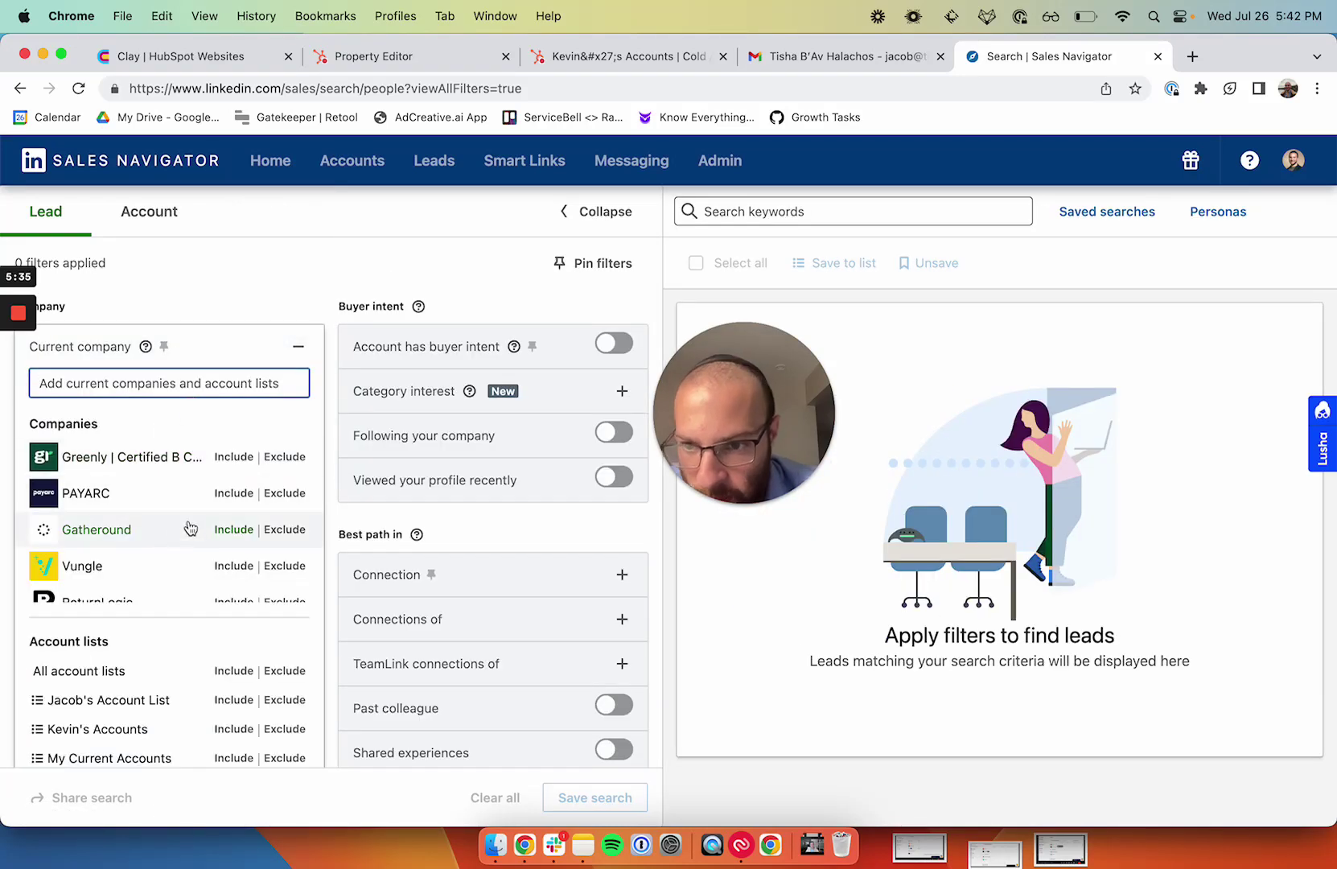
click(198, 737)
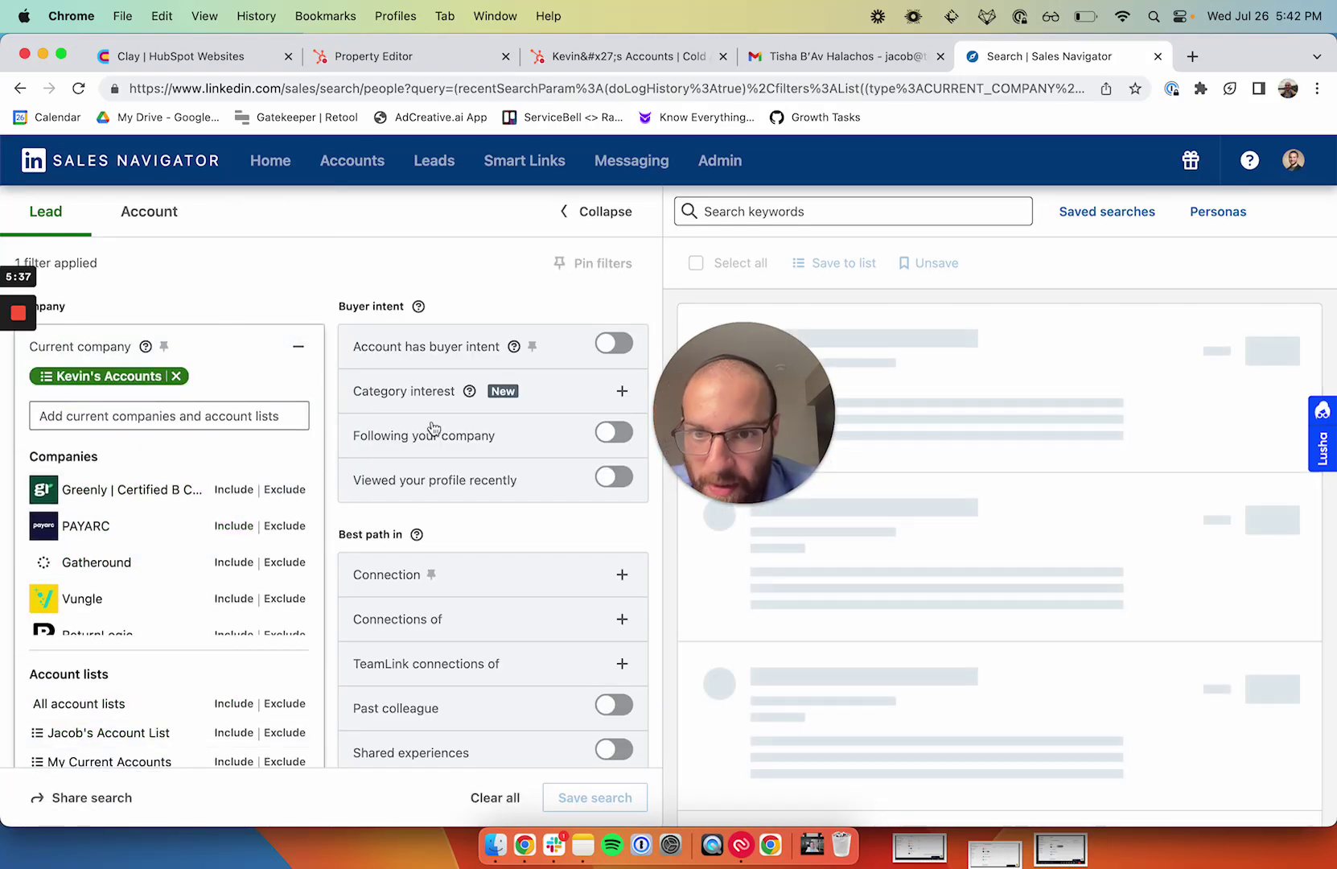
click(302, 359)
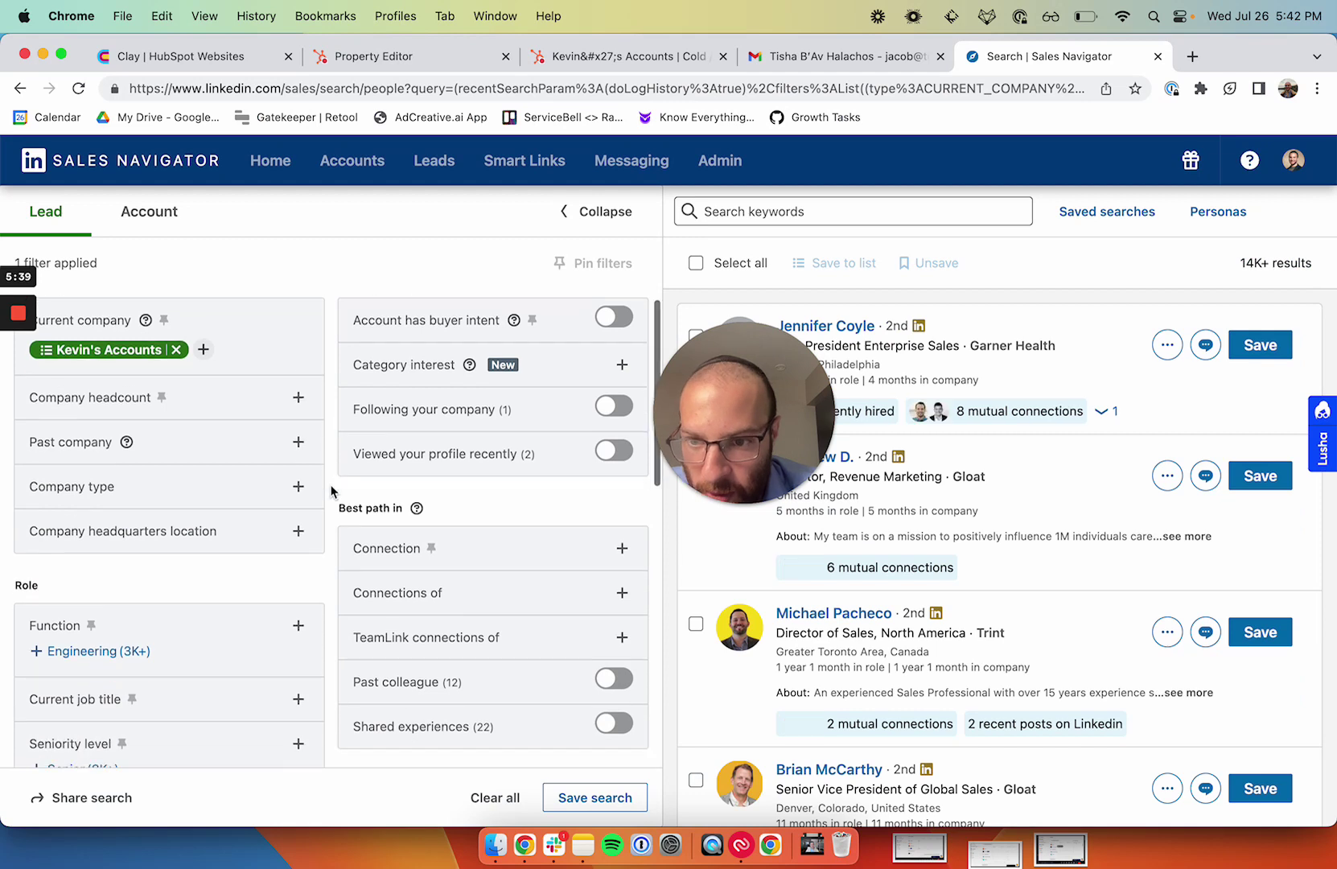
Step: Add 'Sales Development Manager' as the current job title filter and collapse the filter panel
scroll(296, 521, down, 2)
click(298, 597)
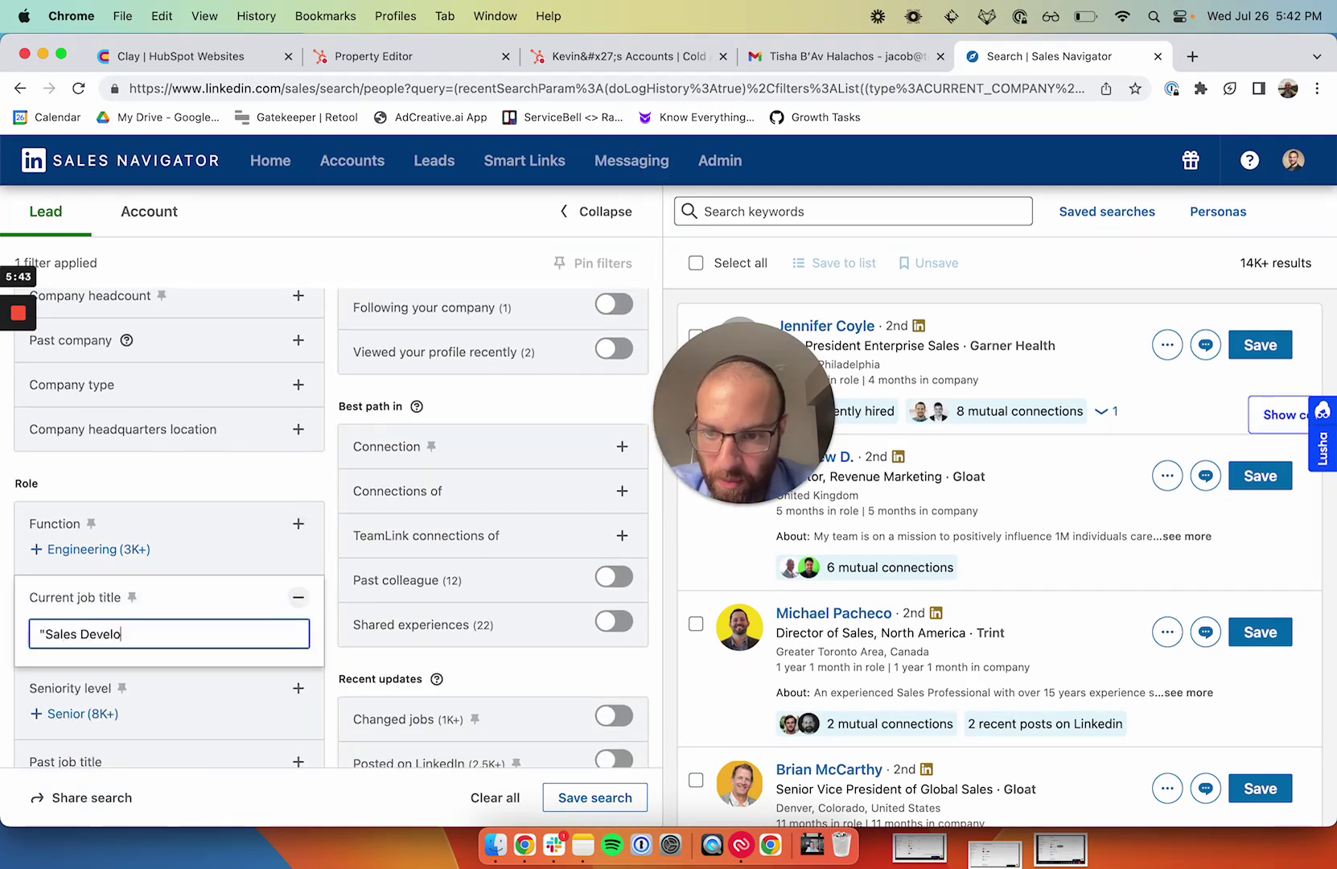
text("Sales Development Manager")
key(Return)
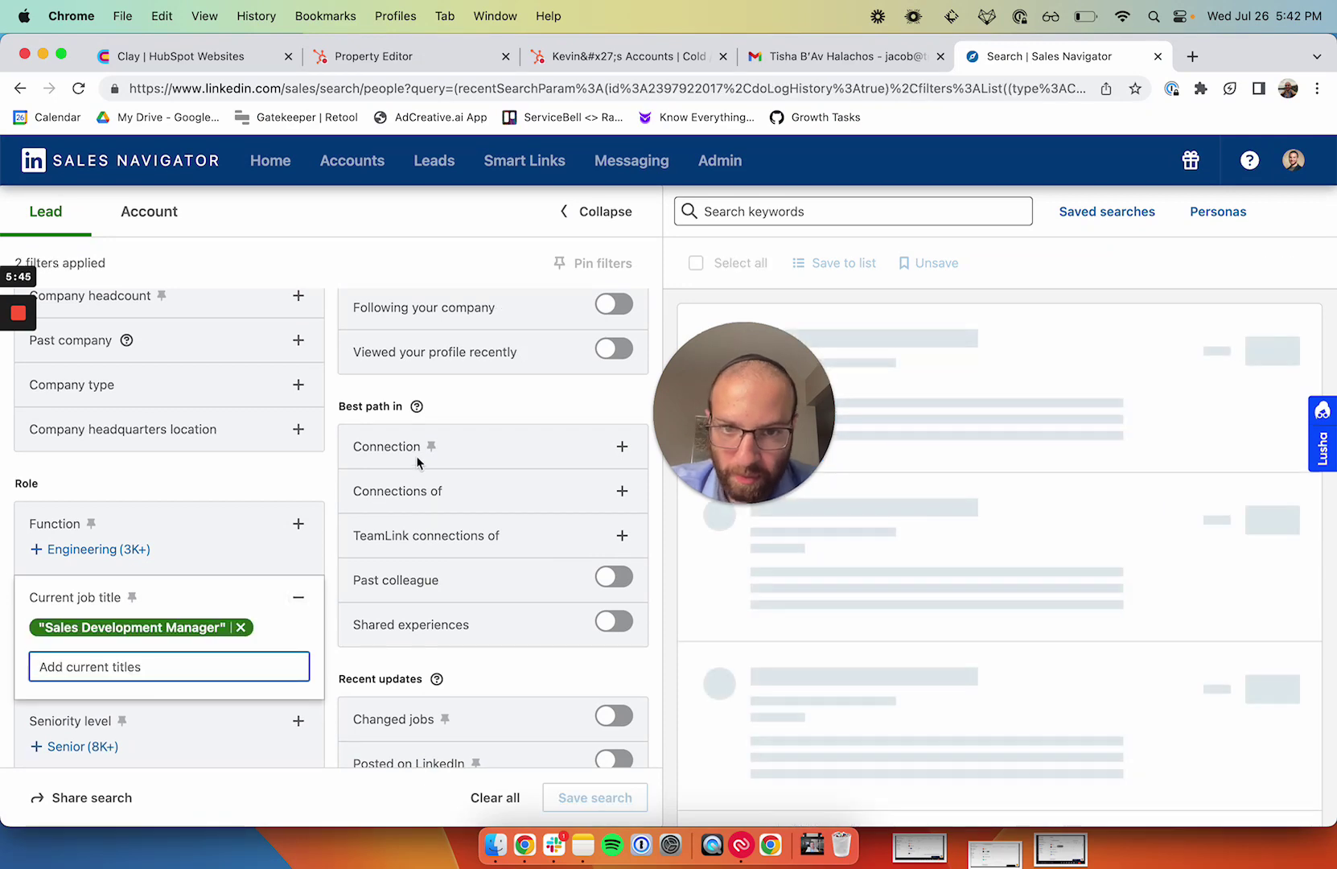
click(595, 211)
drag(735, 391, 878, 333)
scroll(666, 430, down, 3)
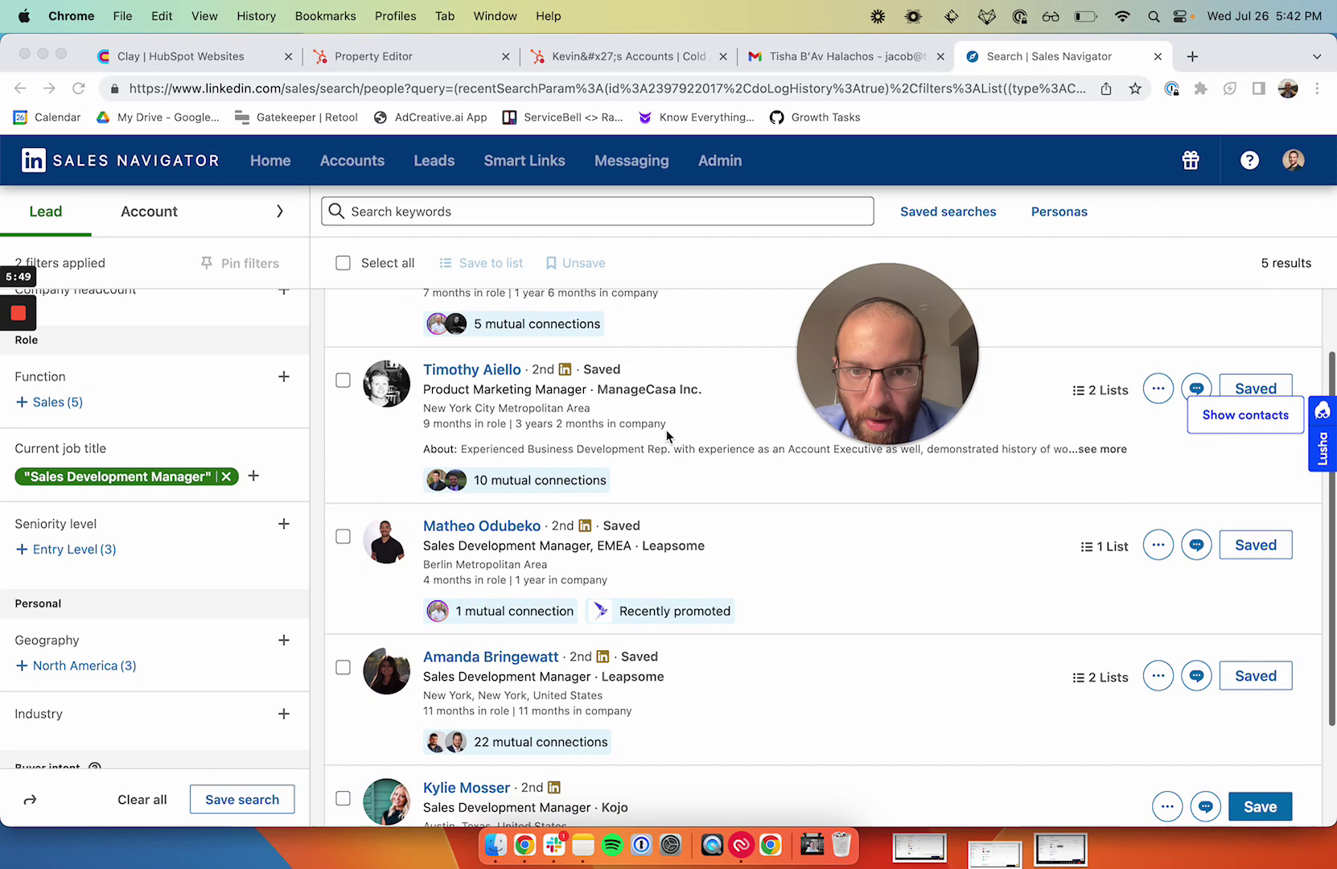
scroll(666, 429, down, 1)
scroll(519, 563, down, 1)
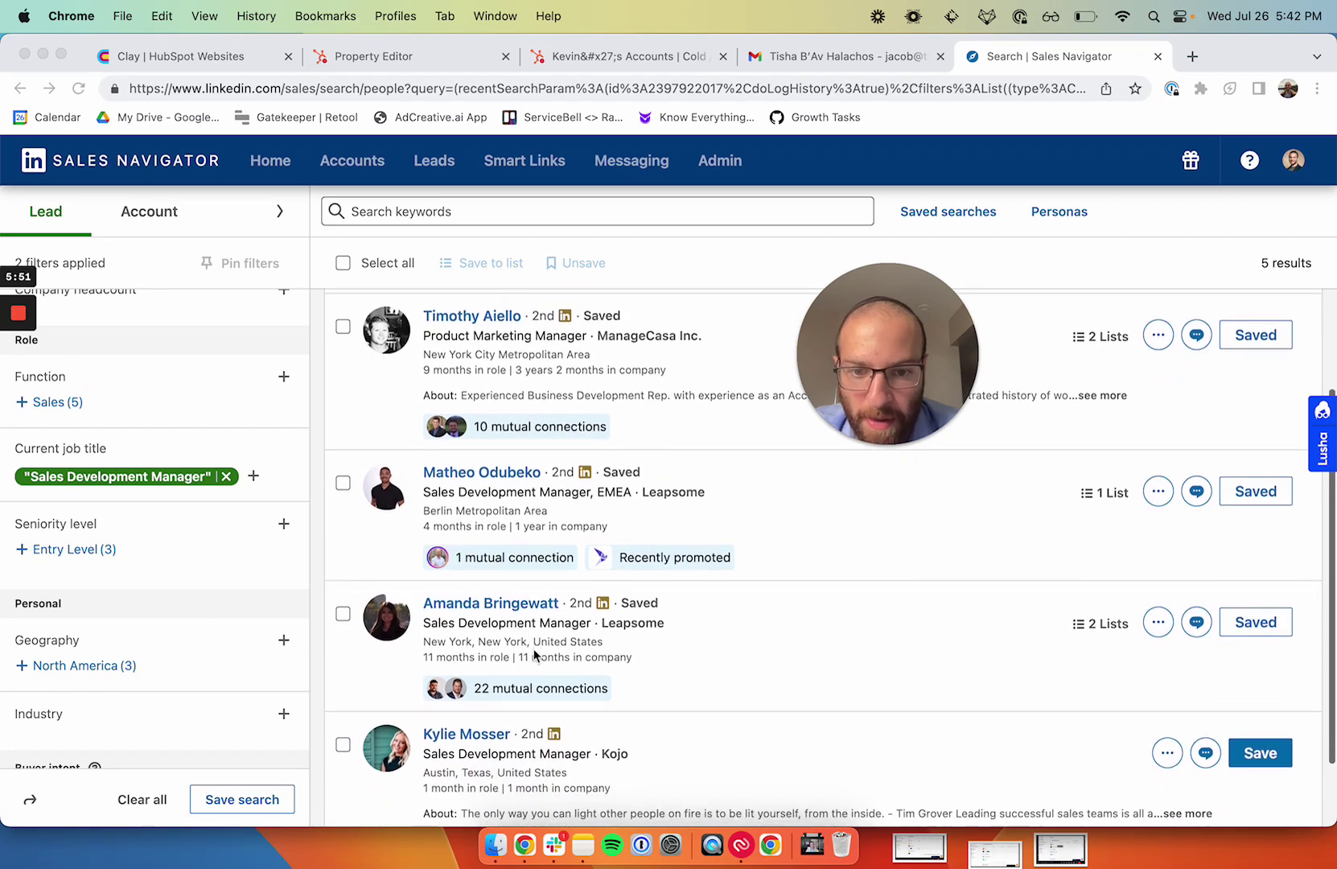
scroll(535, 655, up, 3)
scroll(531, 632, up, 1)
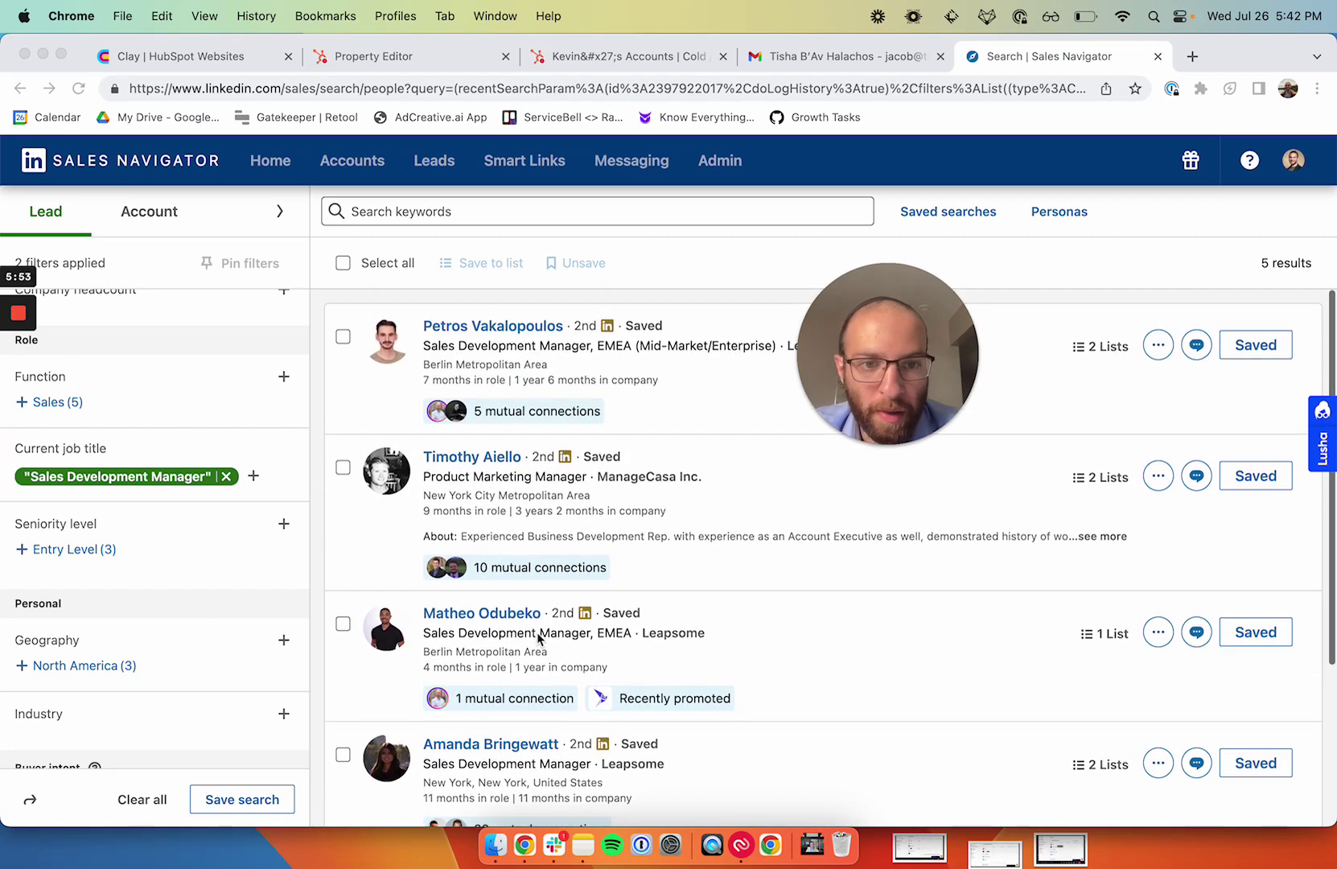
Step: Replace the Sales Development Manager title with 'Head of Sales' and 'head of Marketing', reviewing the leads
click(228, 477)
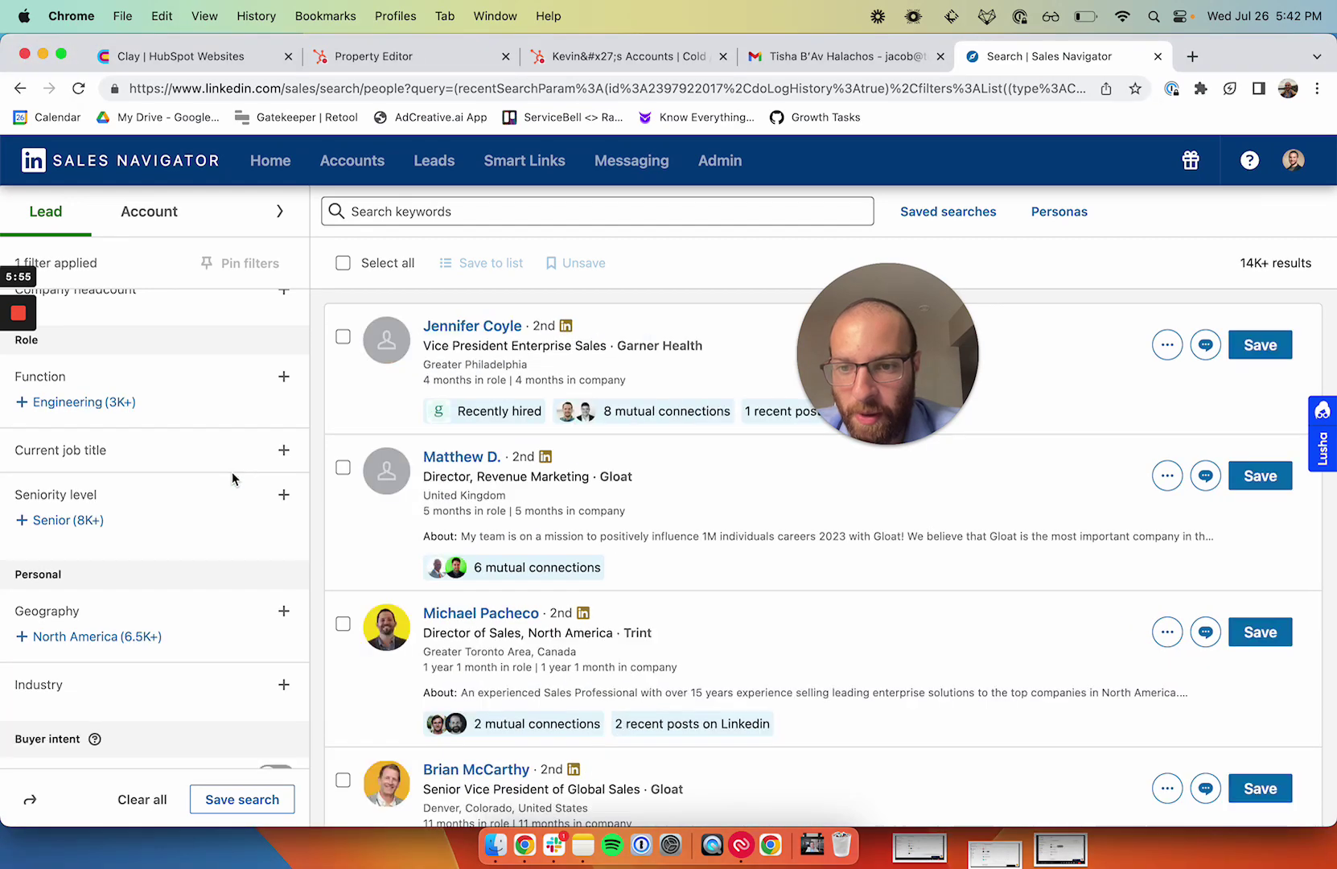
click(274, 458)
text("Head of Sal)
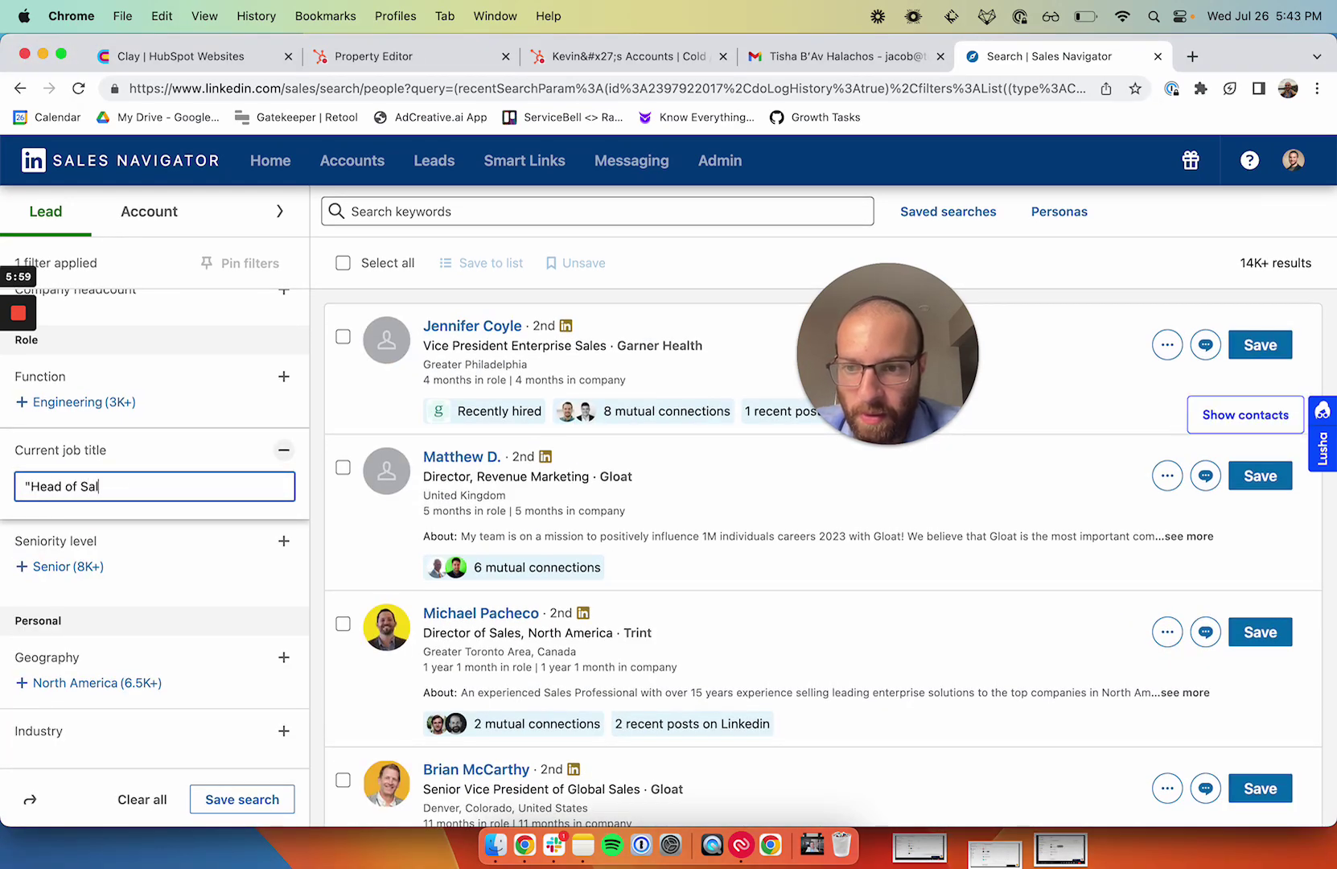
text(es")
key(Return)
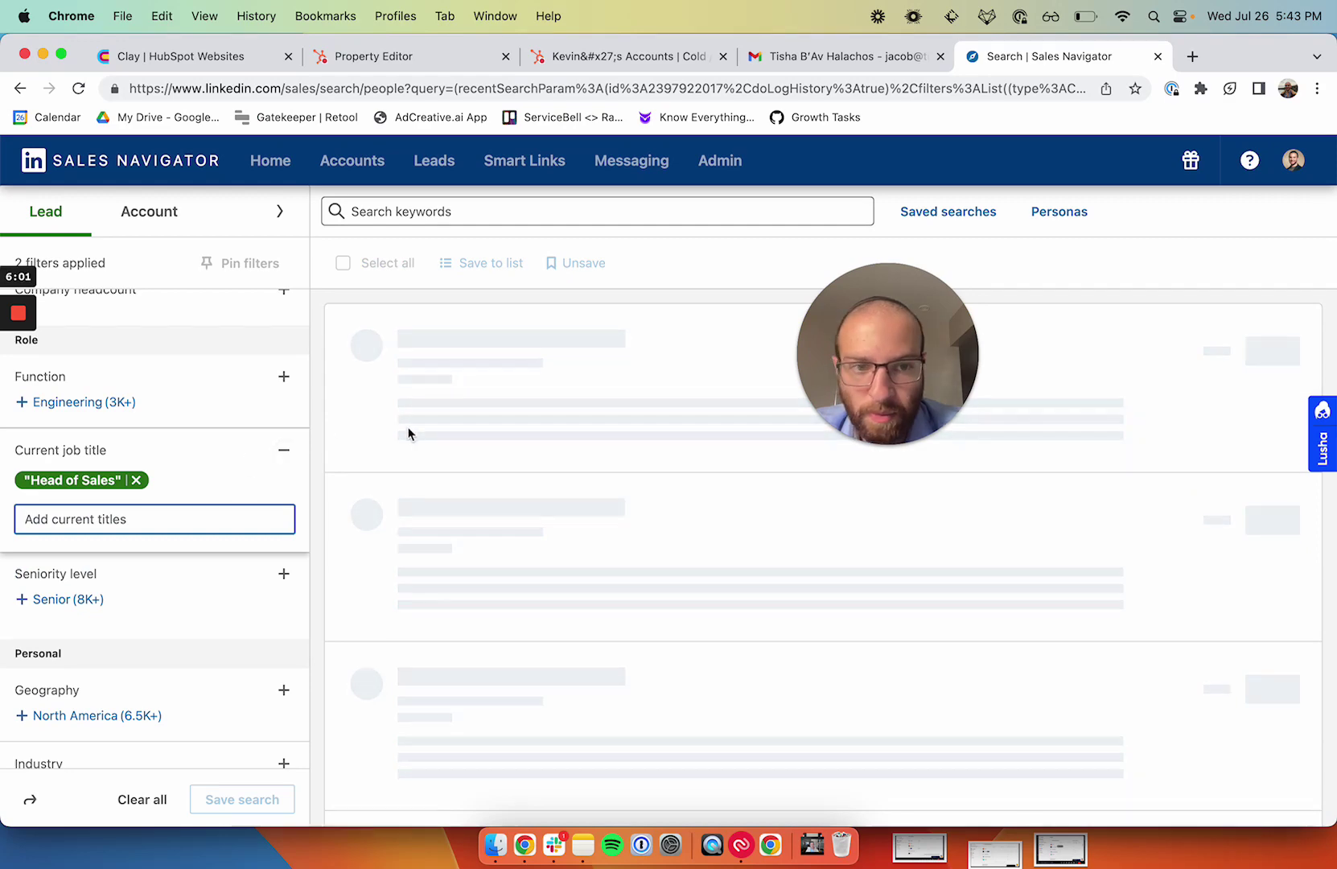
text("hea)
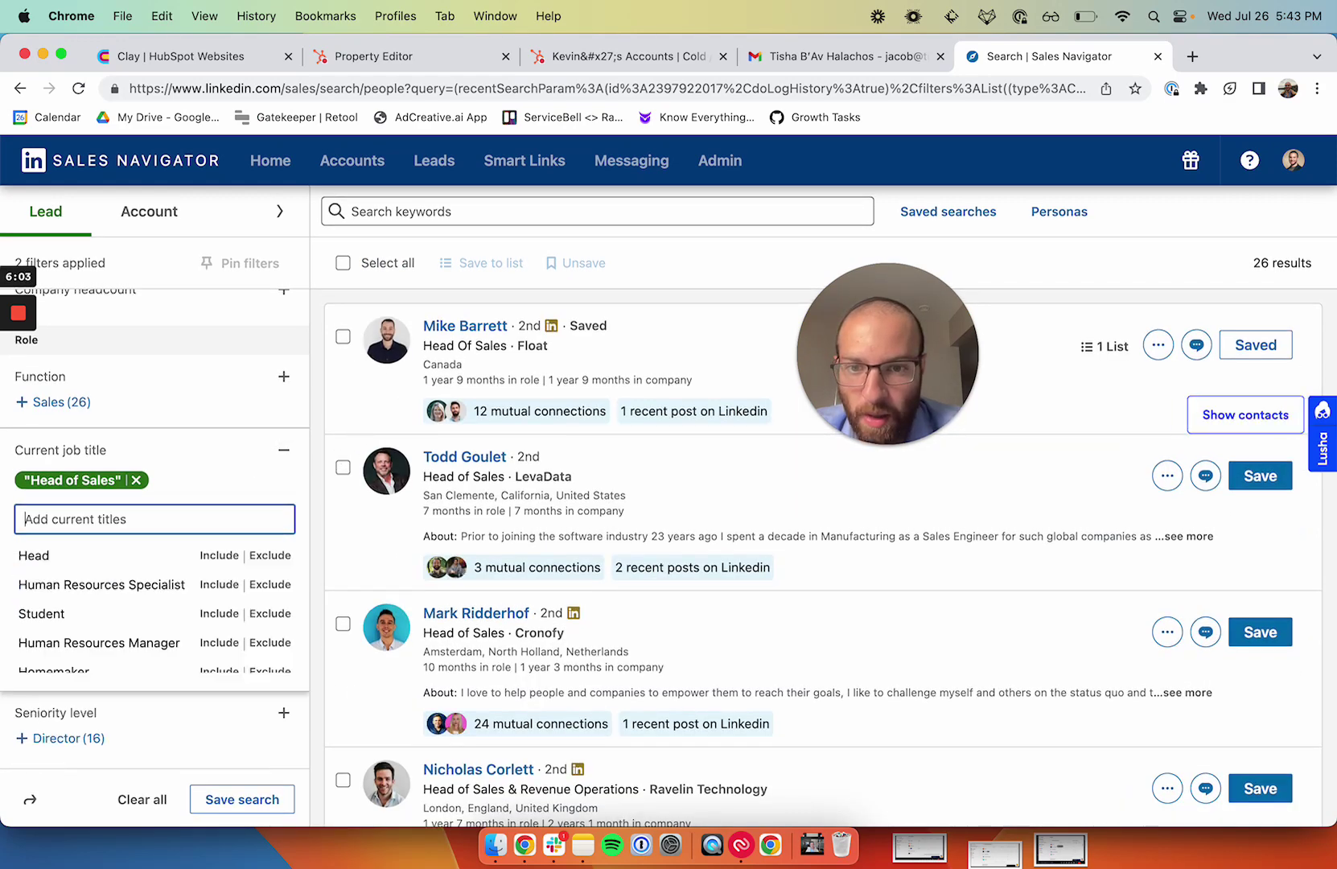
text(d of Marketin)
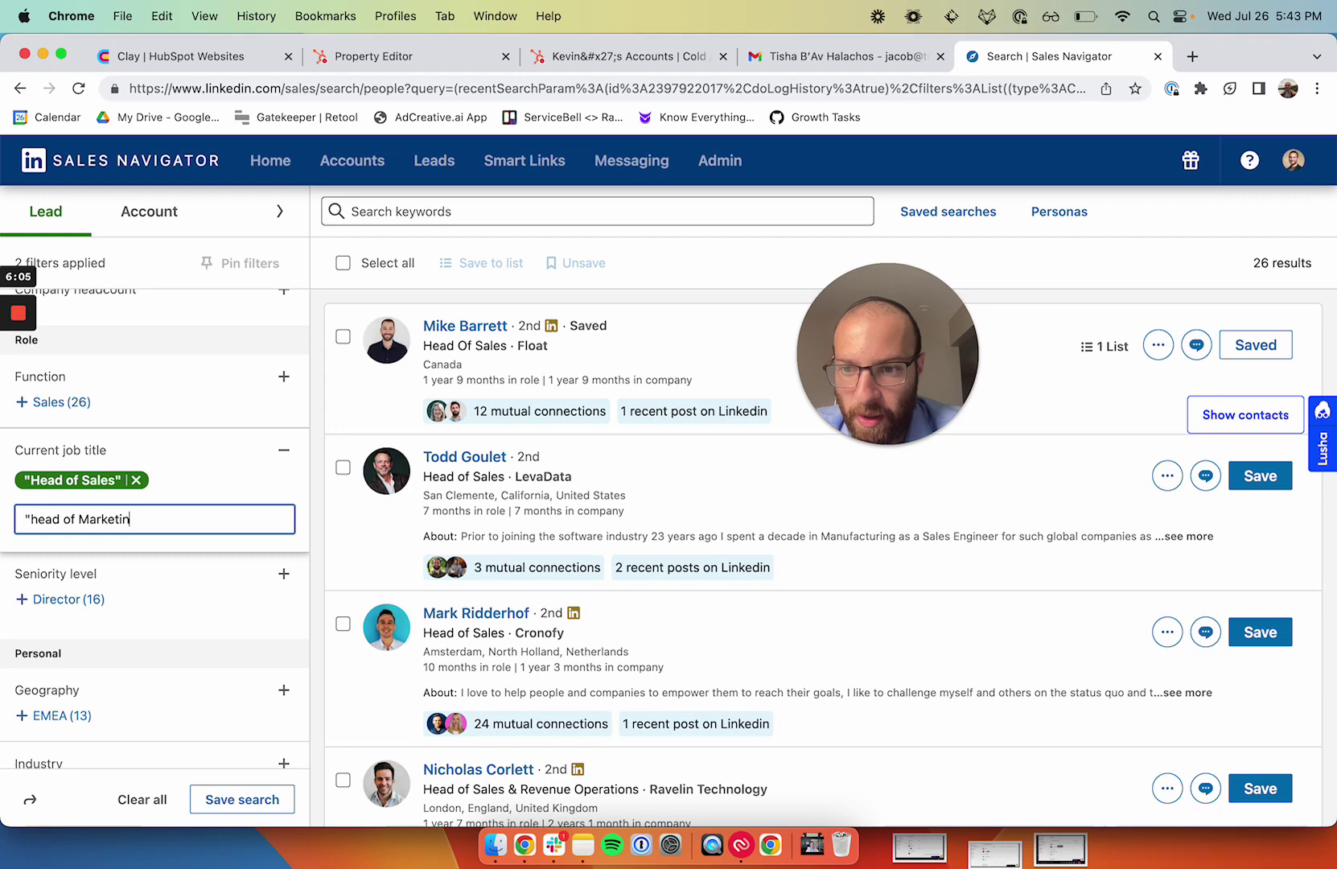
text(g")
key(Return)
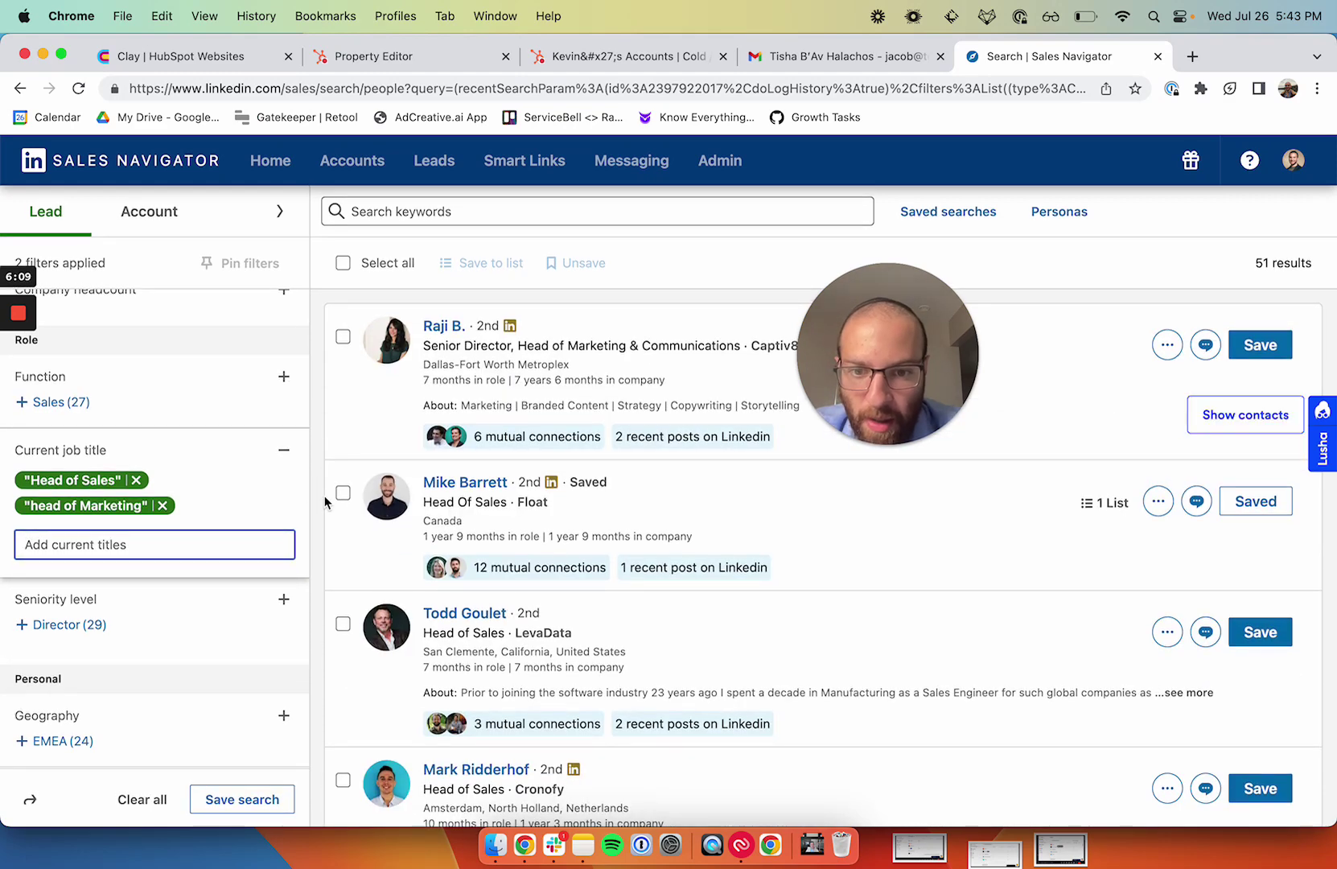
scroll(325, 494, down, 20)
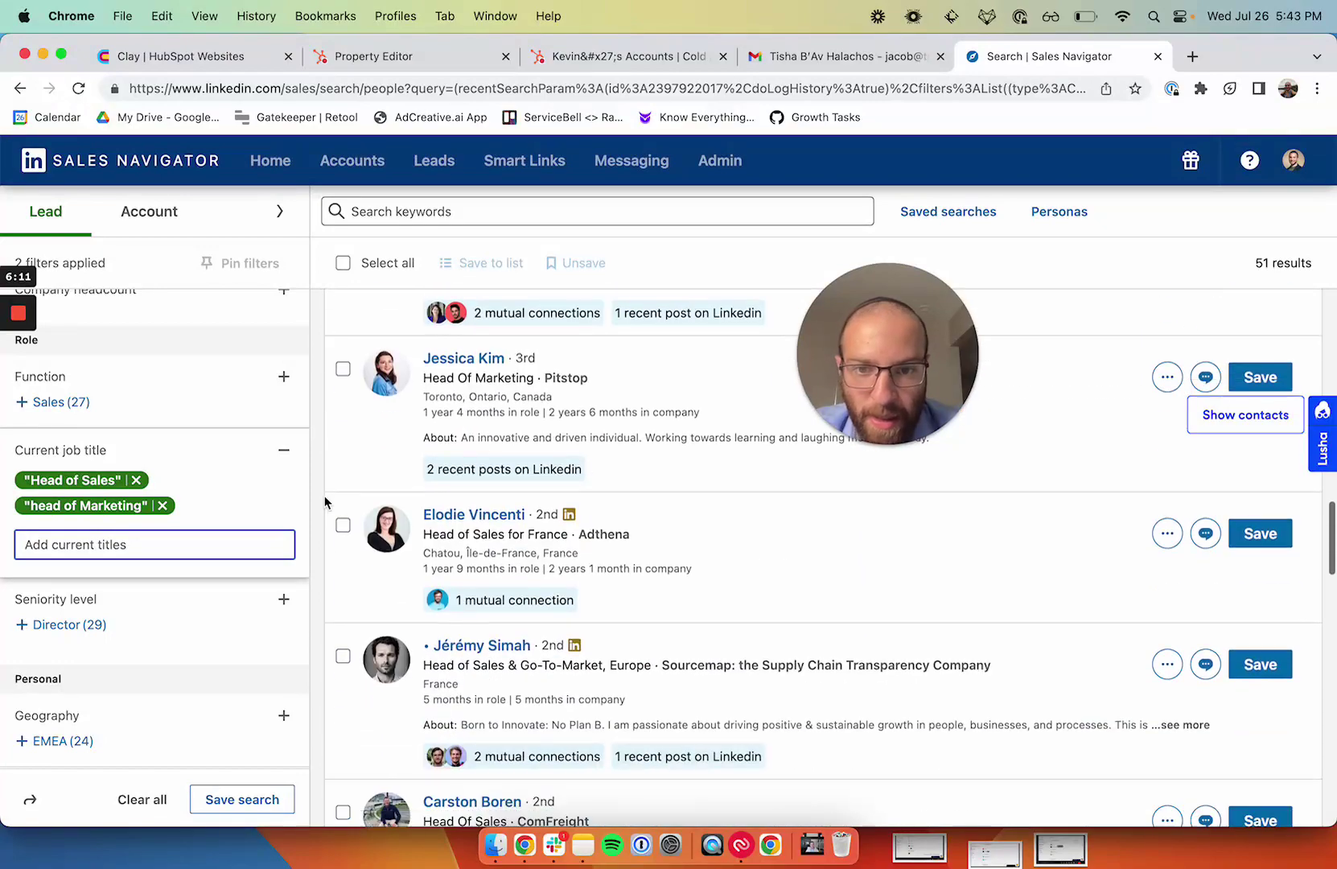
scroll(324, 495, down, 3)
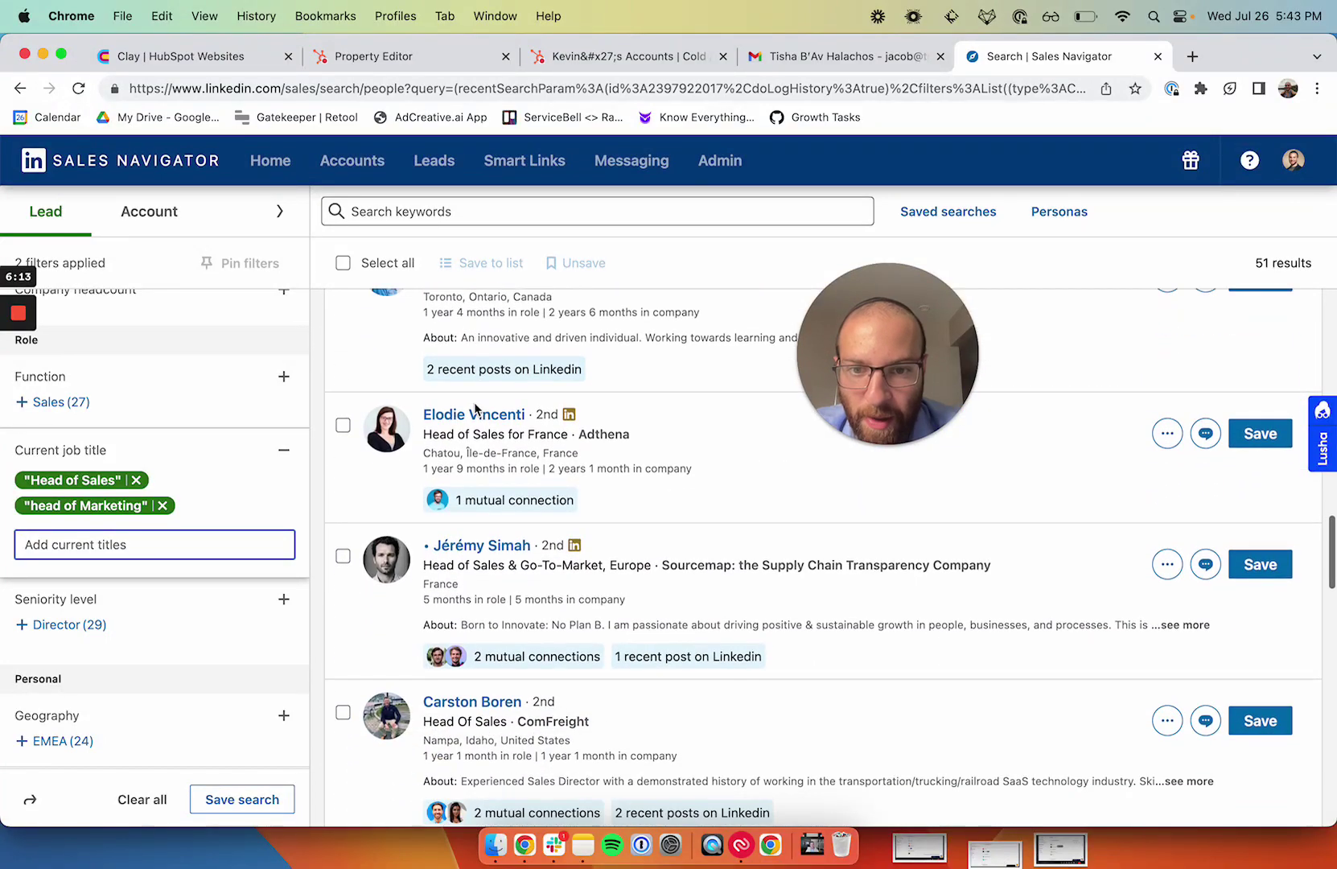
scroll(475, 409, down, 14)
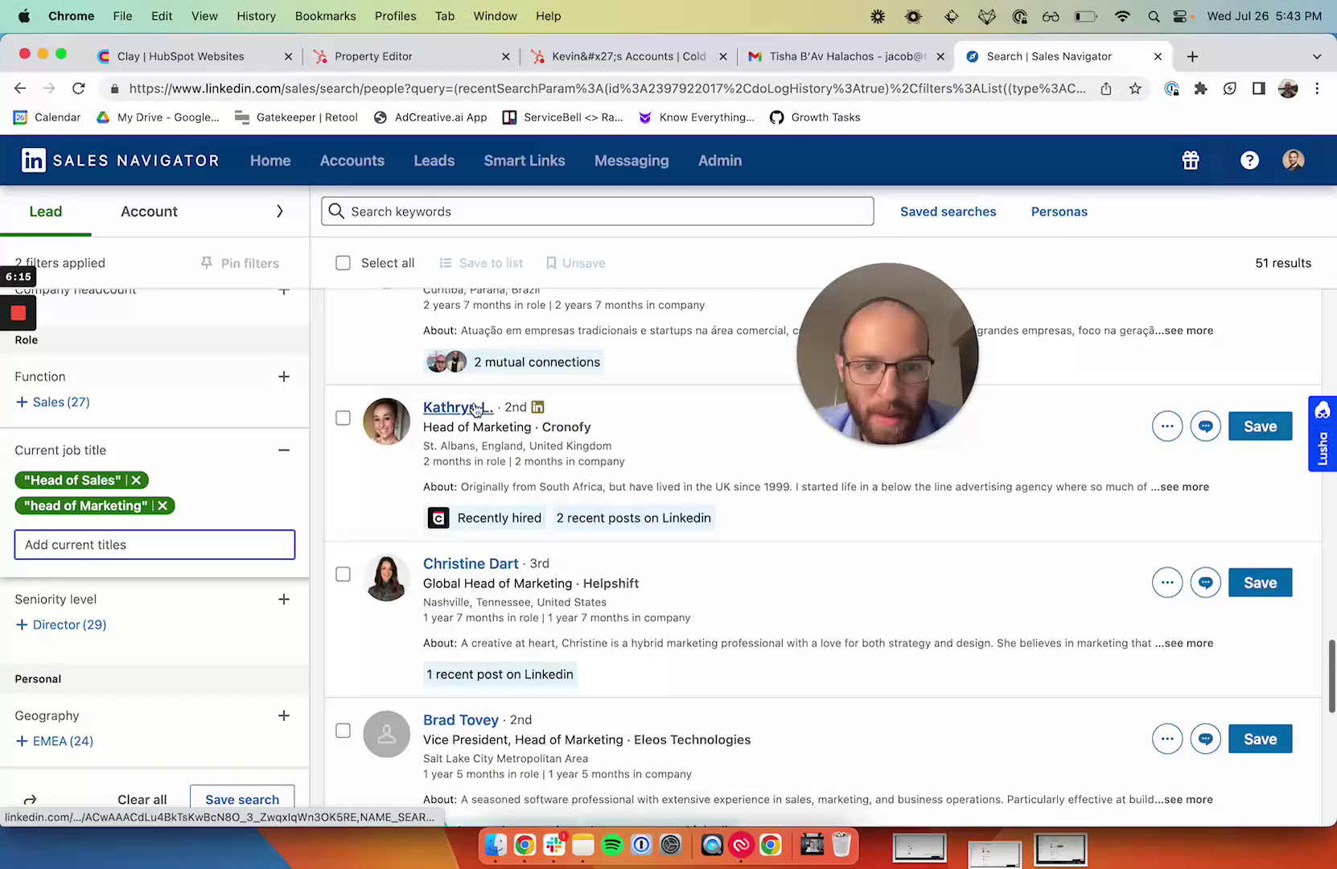
scroll(475, 409, down, 20)
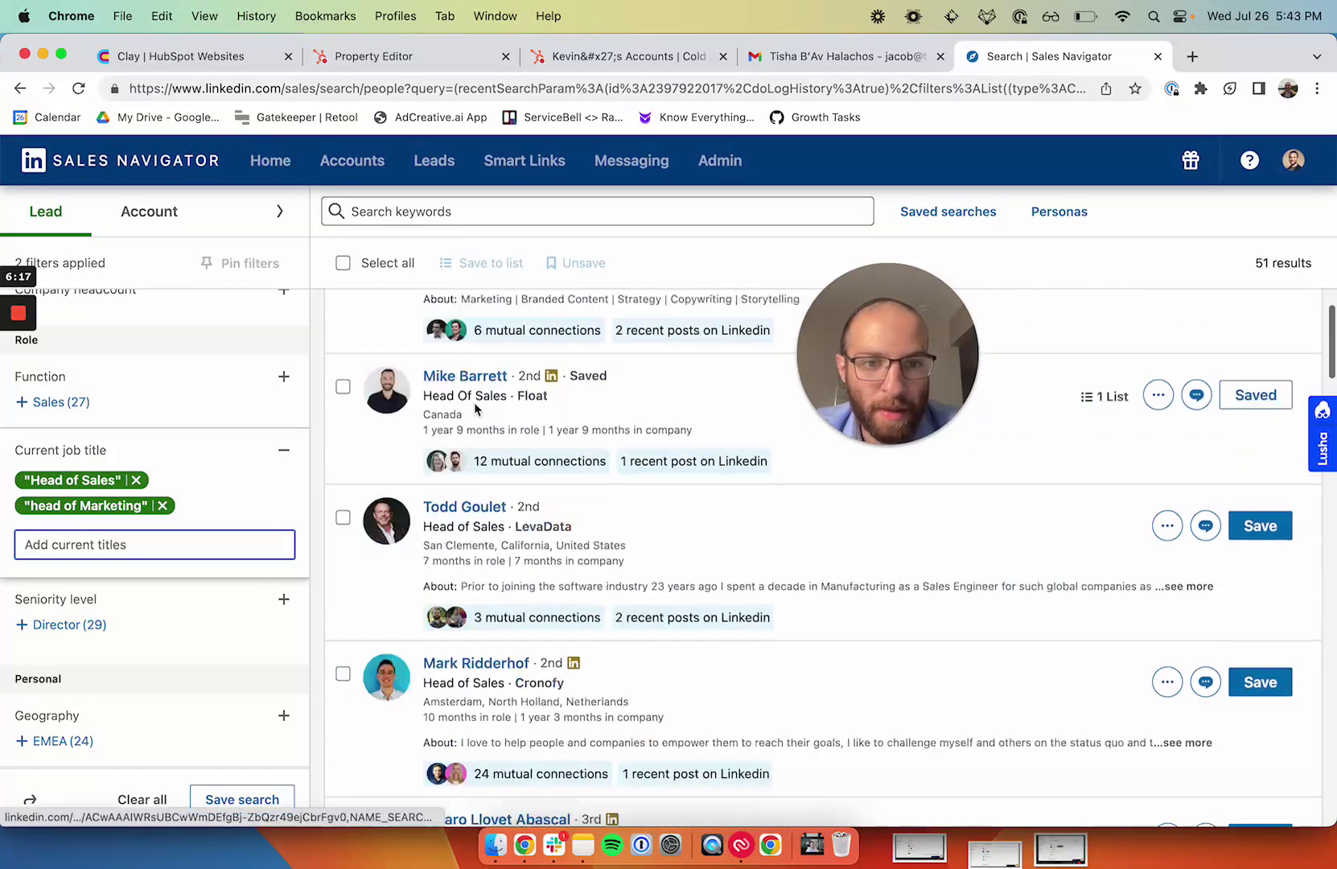
scroll(475, 409, up, 3)
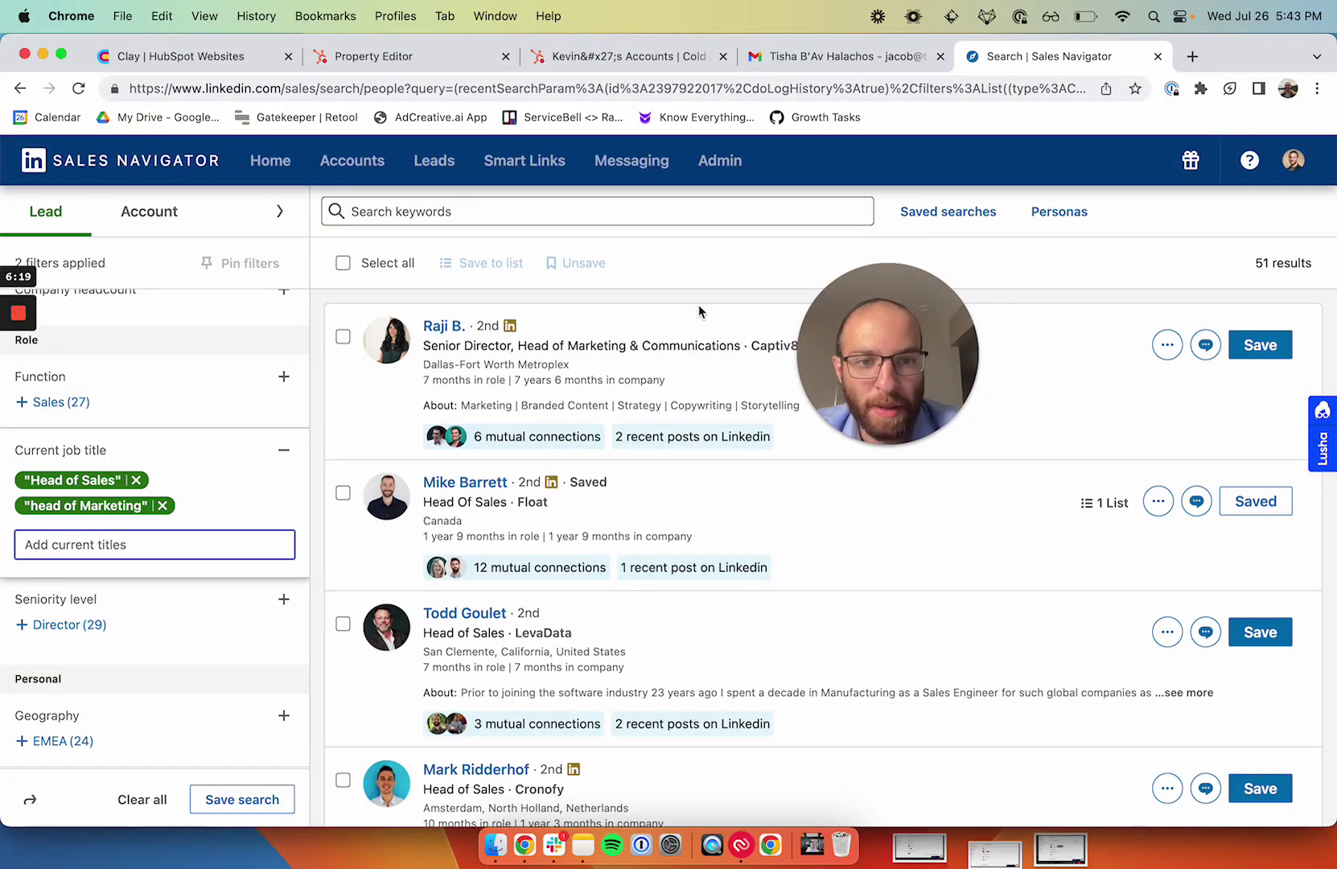
drag(872, 329, 1118, 233)
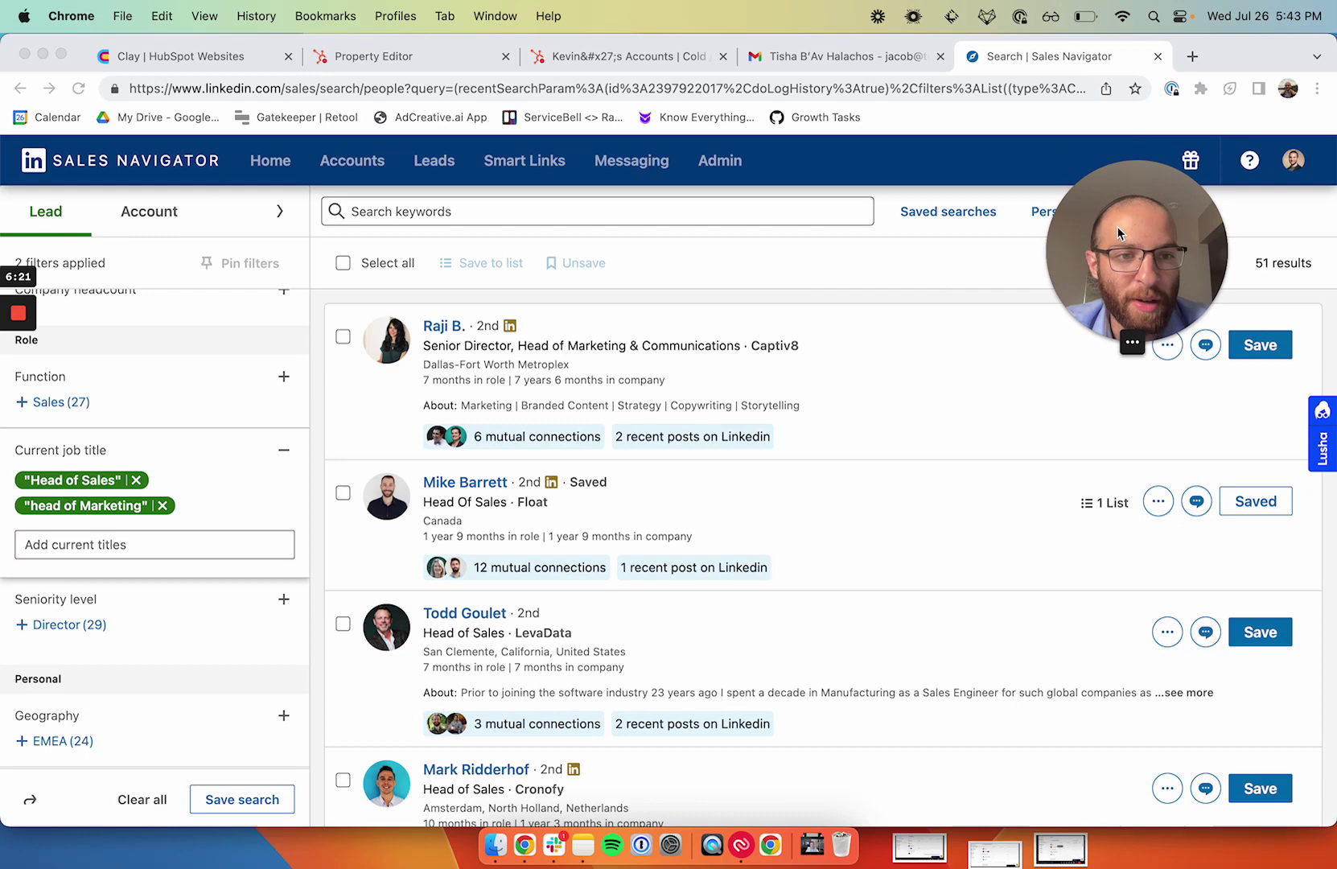
Step: Switch to Slack and open the #newdemos channel to view HubSpot's newly booked demo notifications
mouse_move(17, 394)
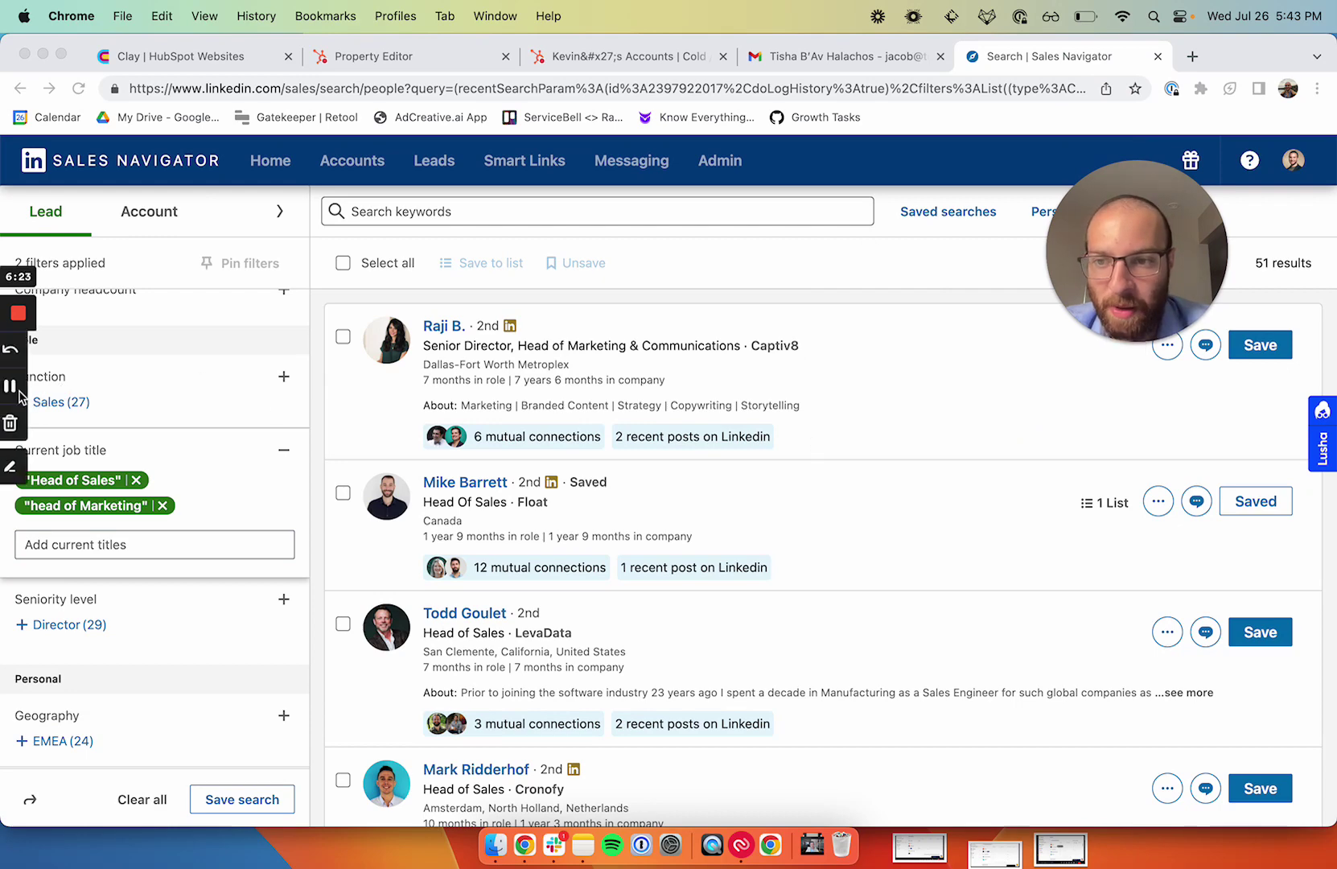
key(super+Tab)
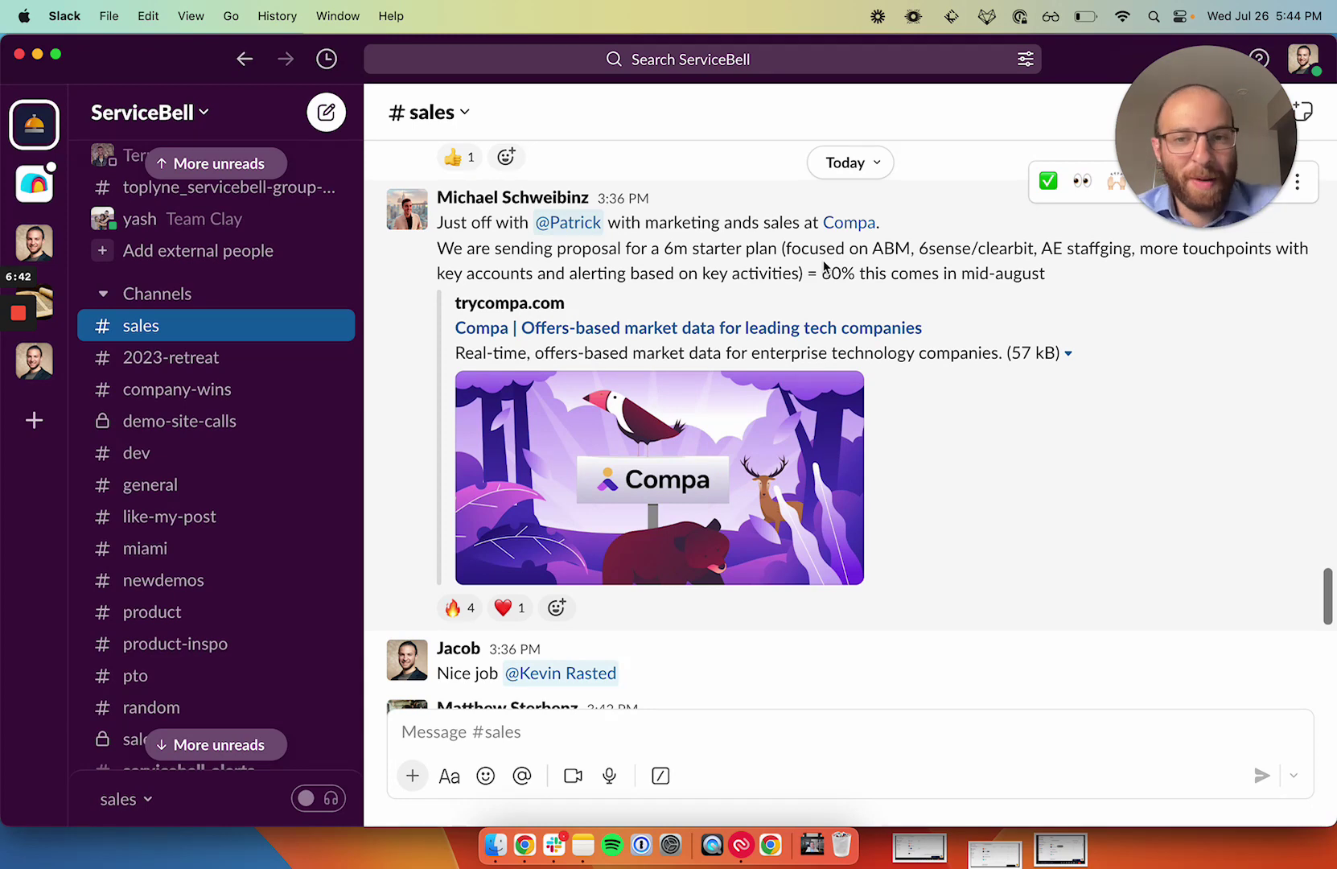
mouse_move(13, 411)
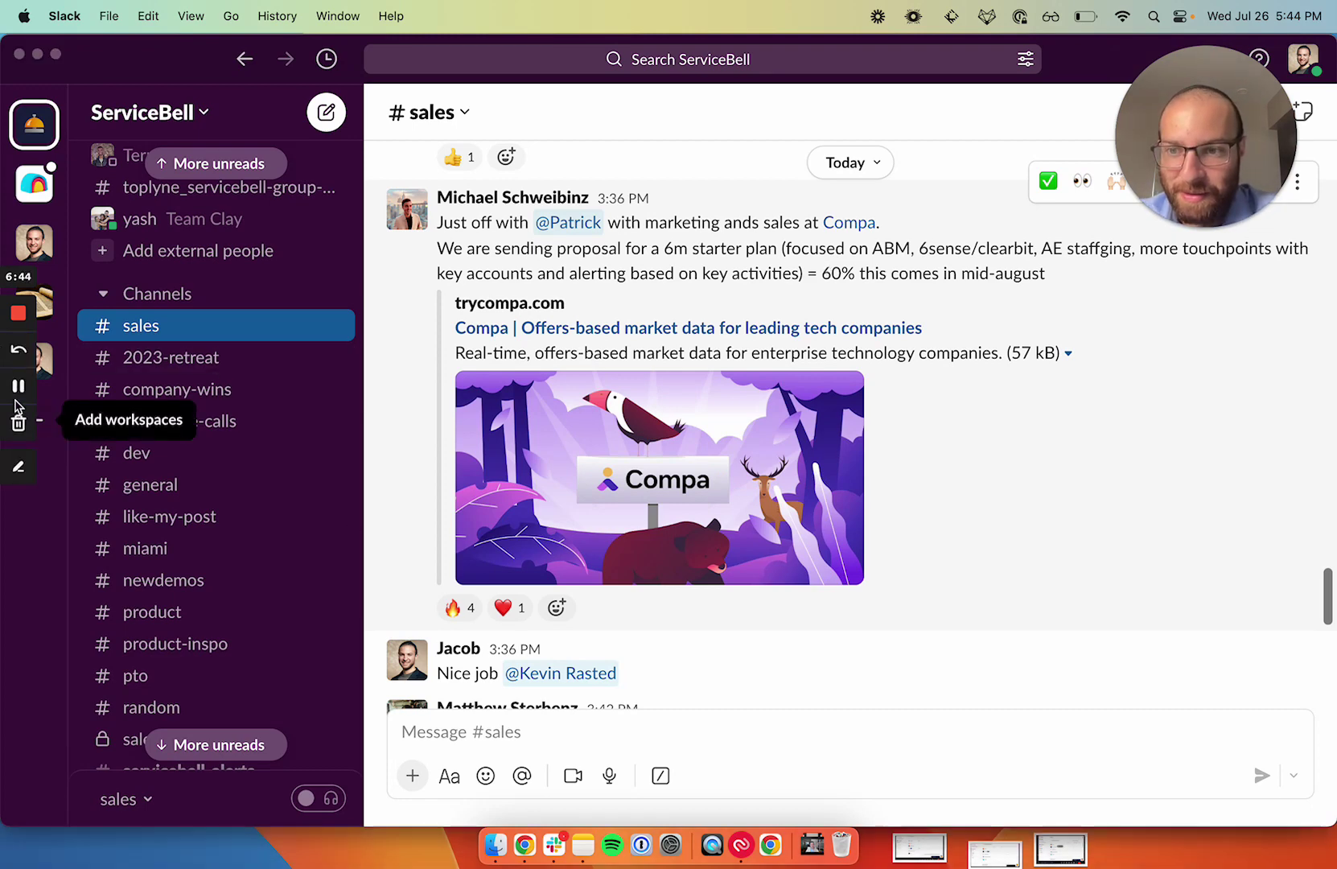
click(163, 580)
scroll(451, 455, down, 1)
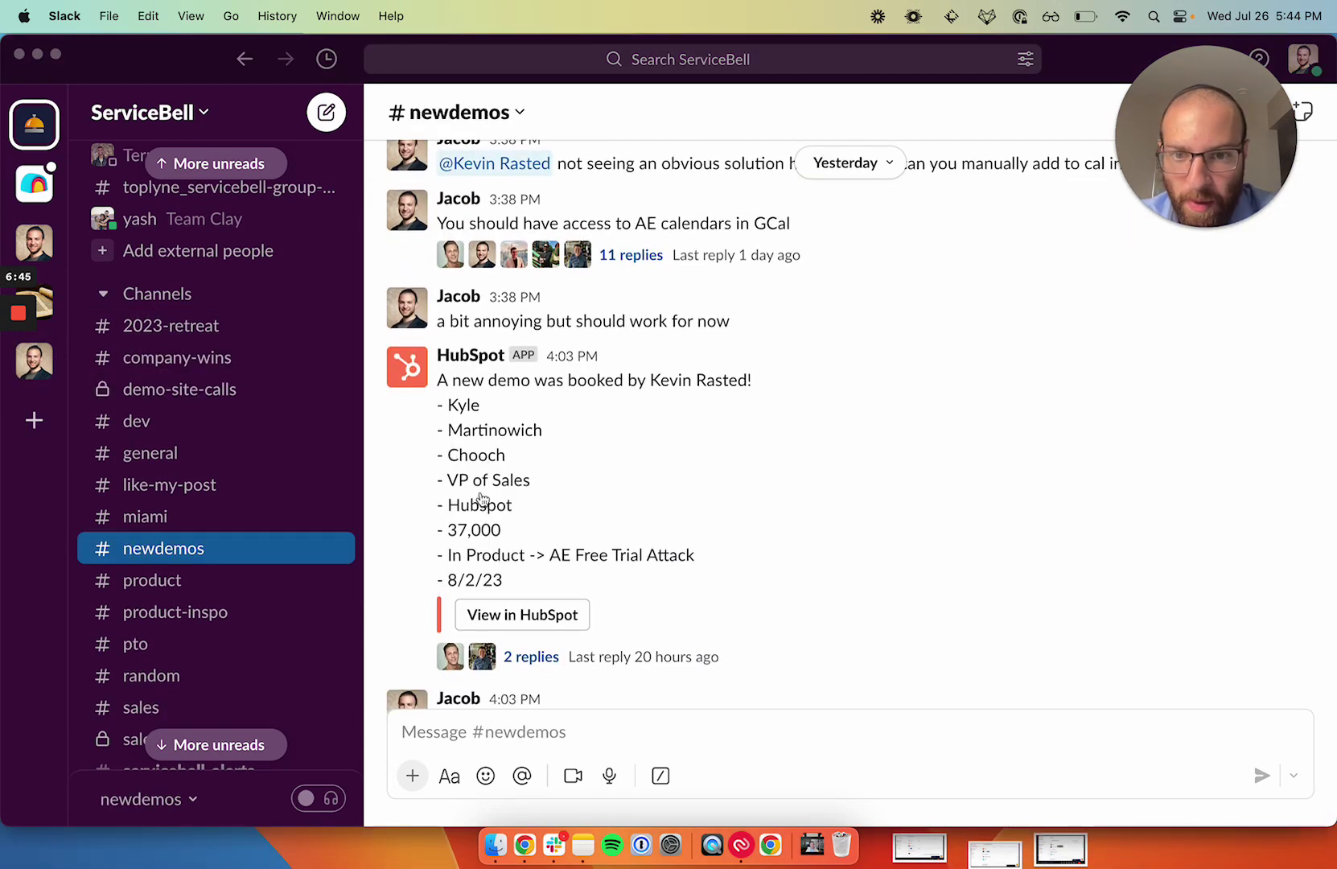
click(483, 499)
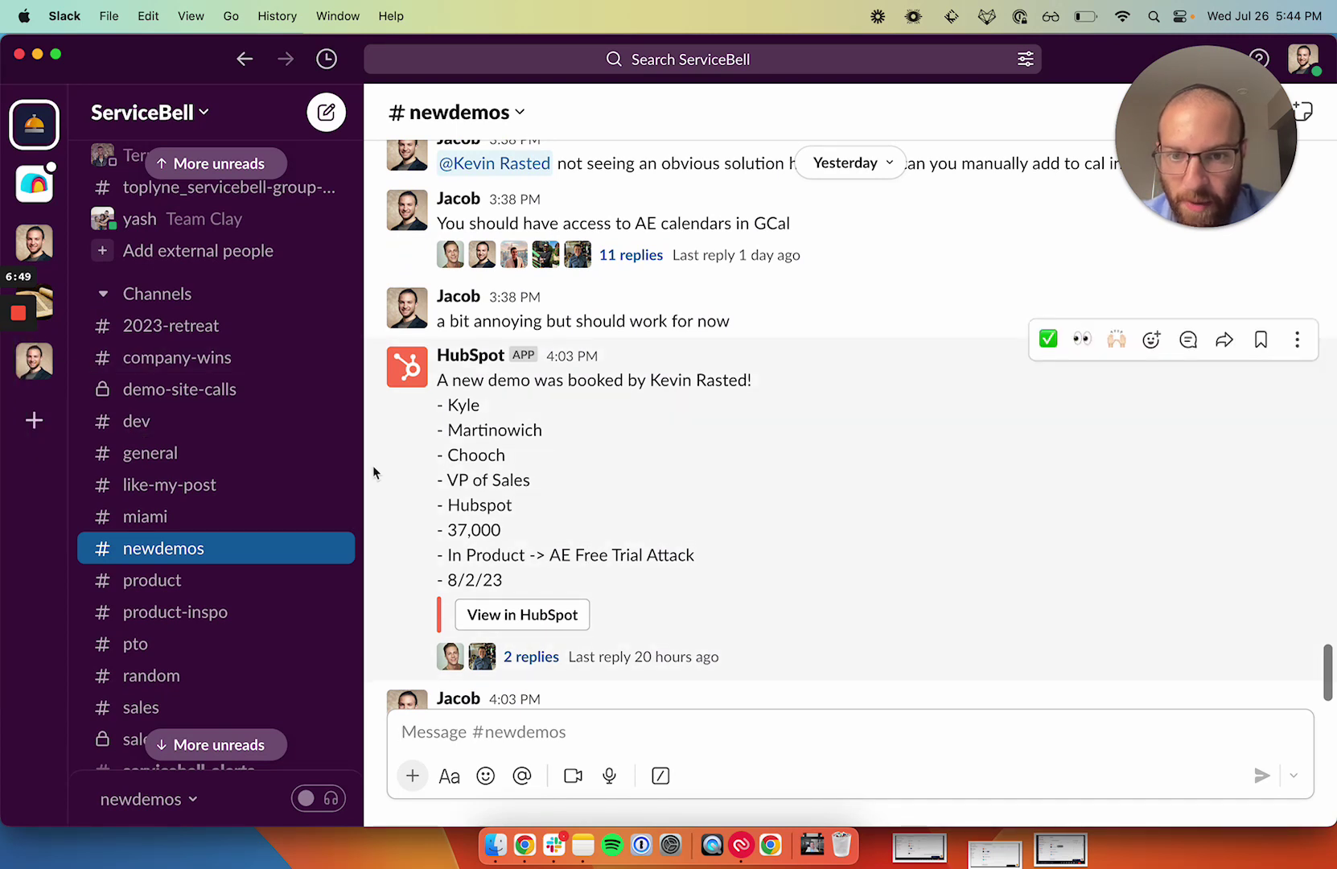
scroll(482, 374, up, 5)
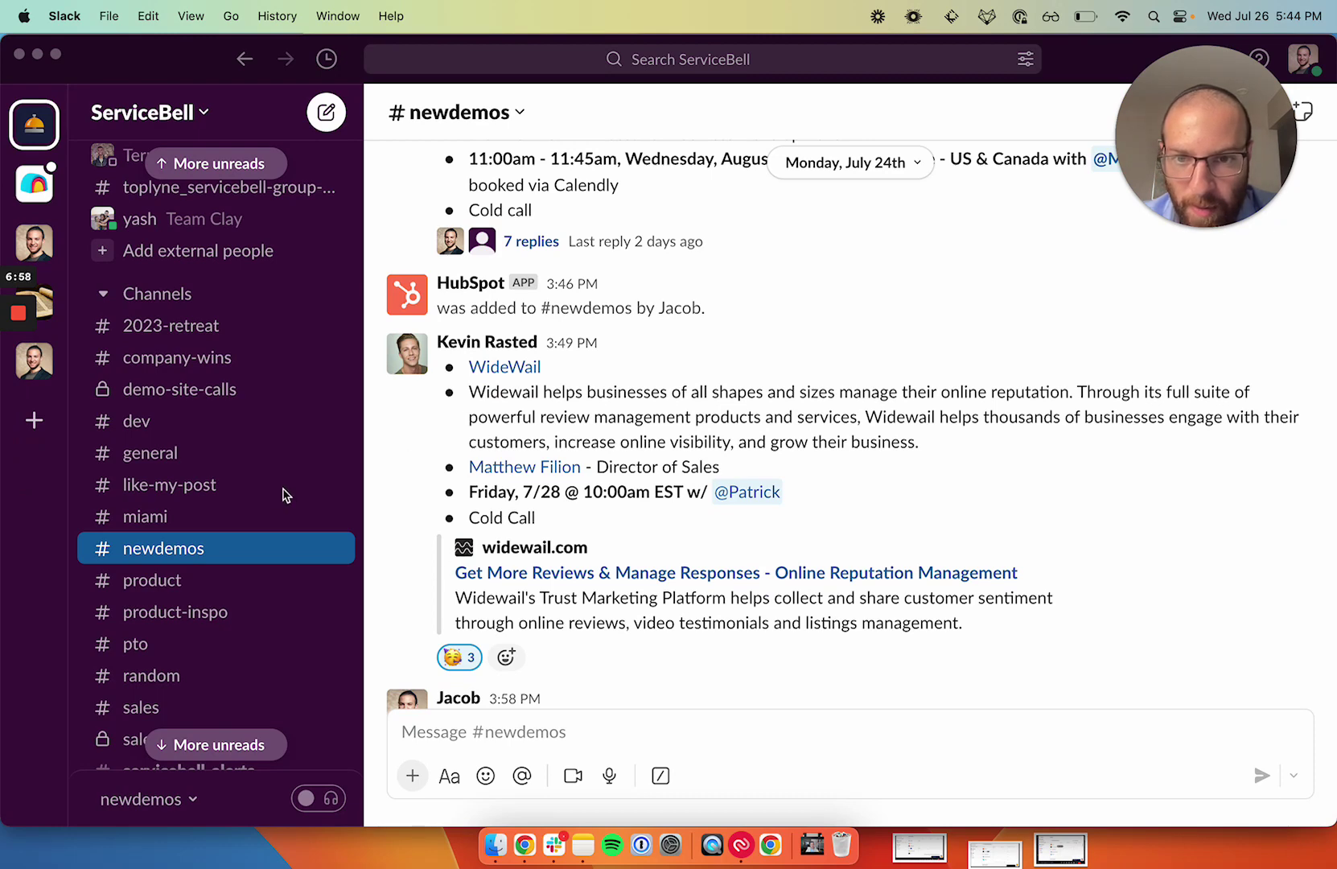
scroll(587, 369, up, 10)
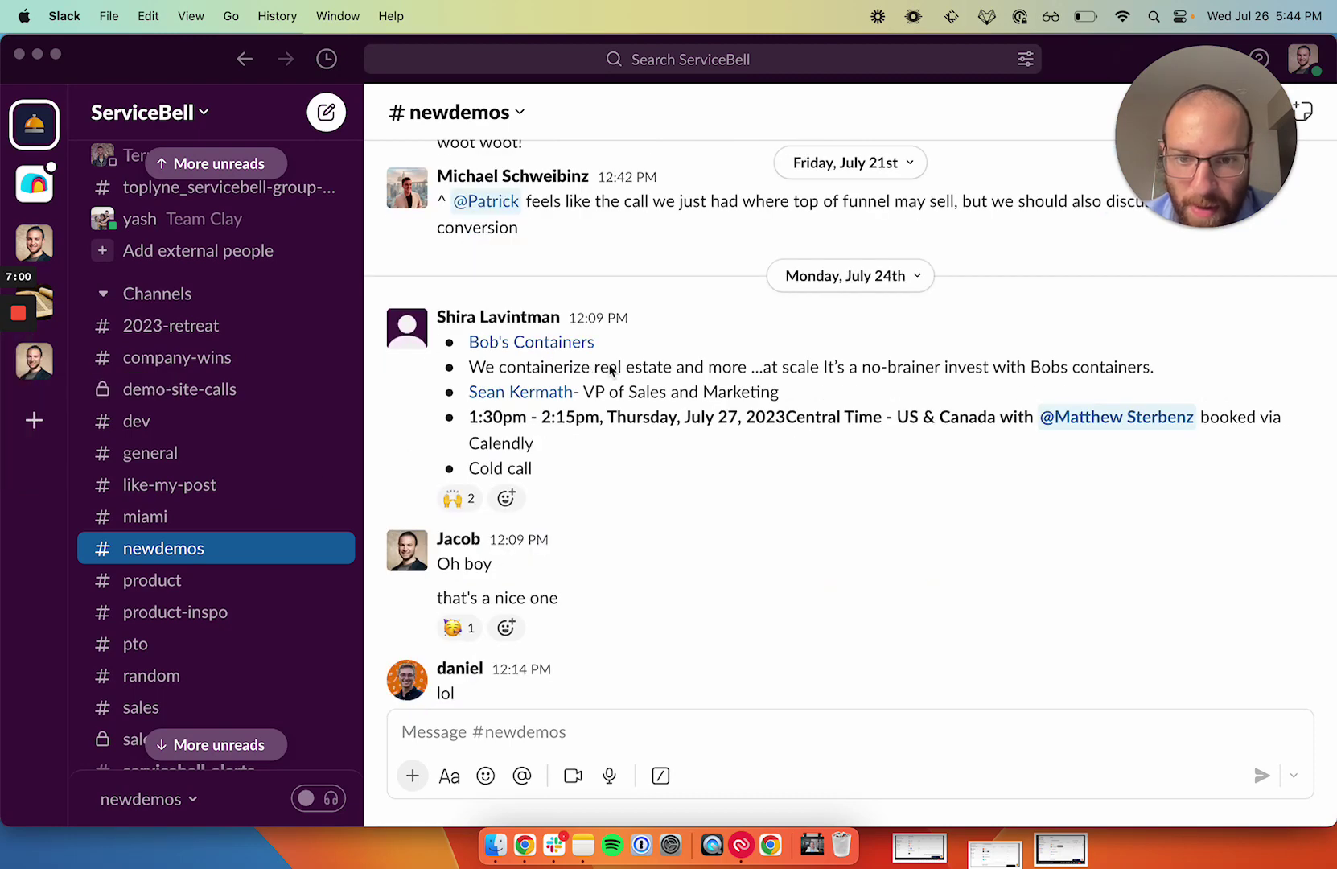
scroll(610, 369, up, 1)
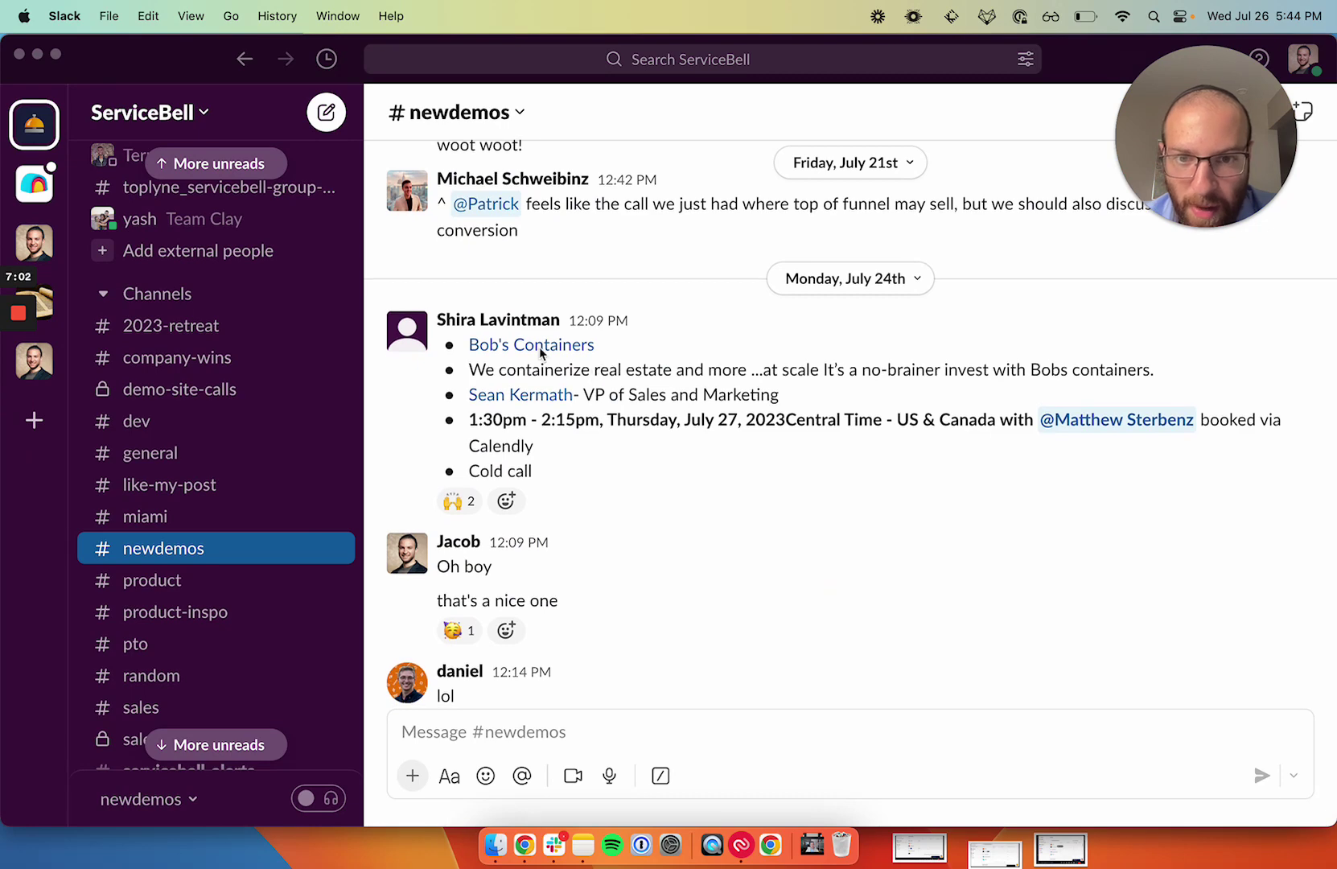
scroll(556, 359, up, 5)
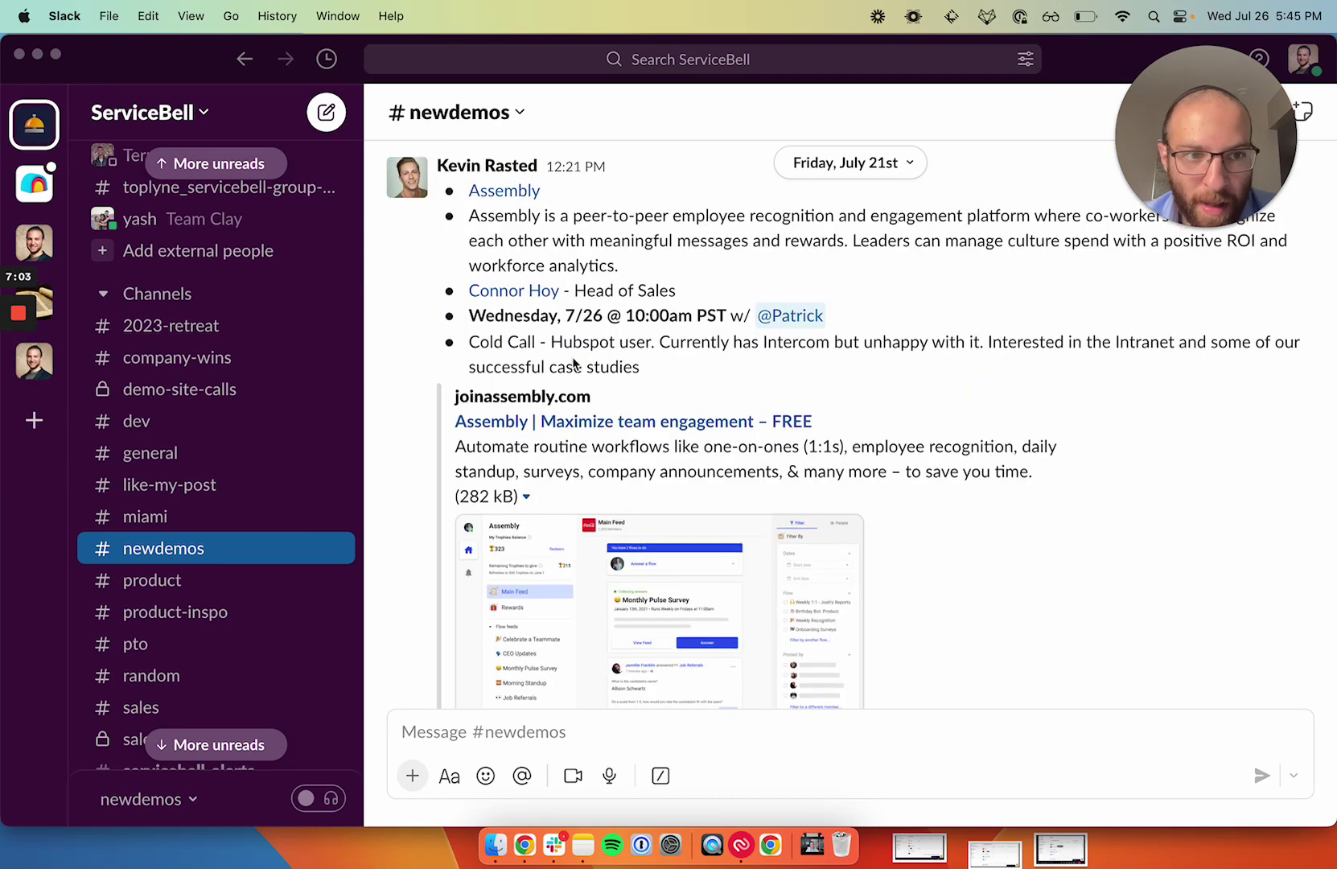
scroll(574, 364, up, 1)
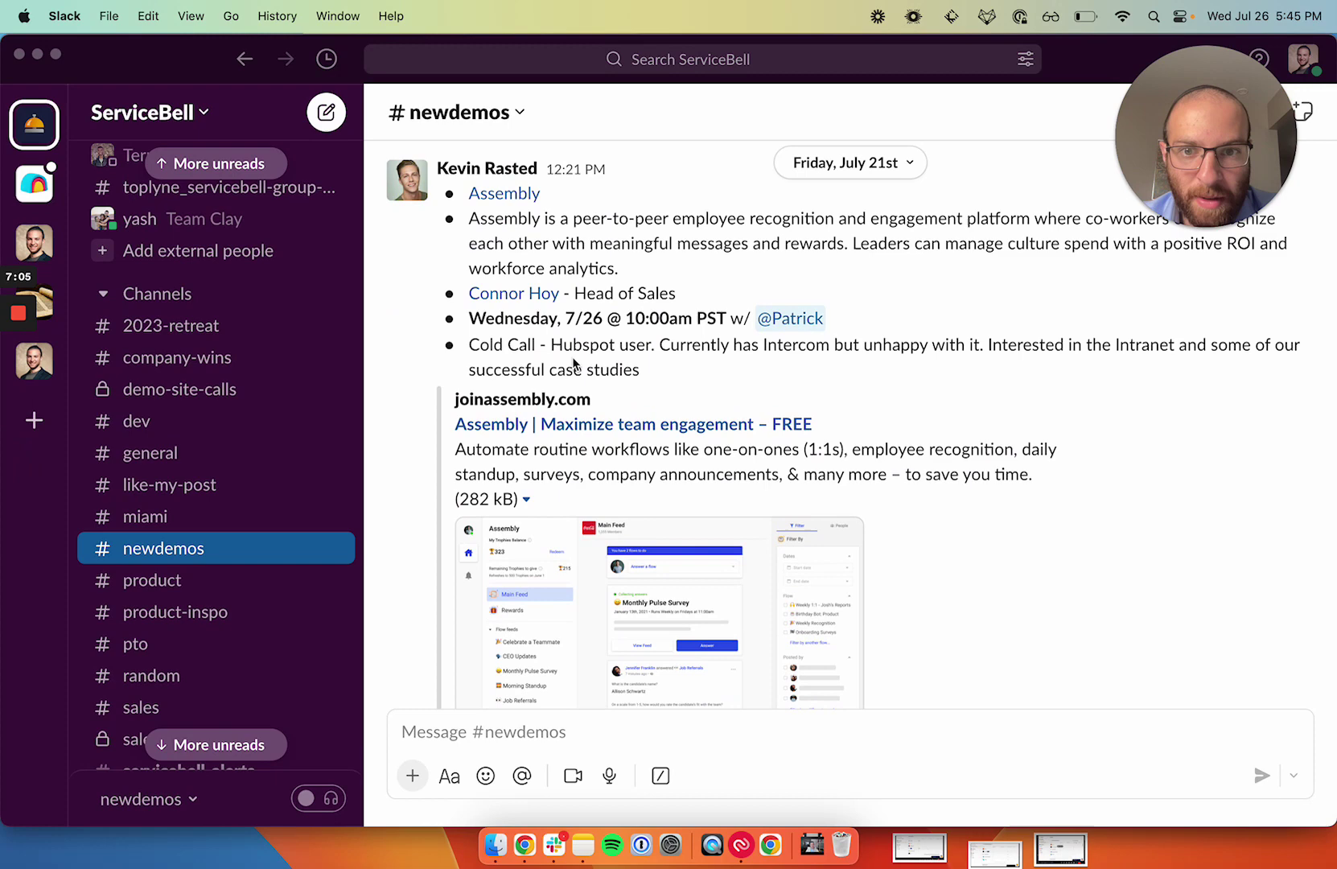
scroll(583, 354, up, 1)
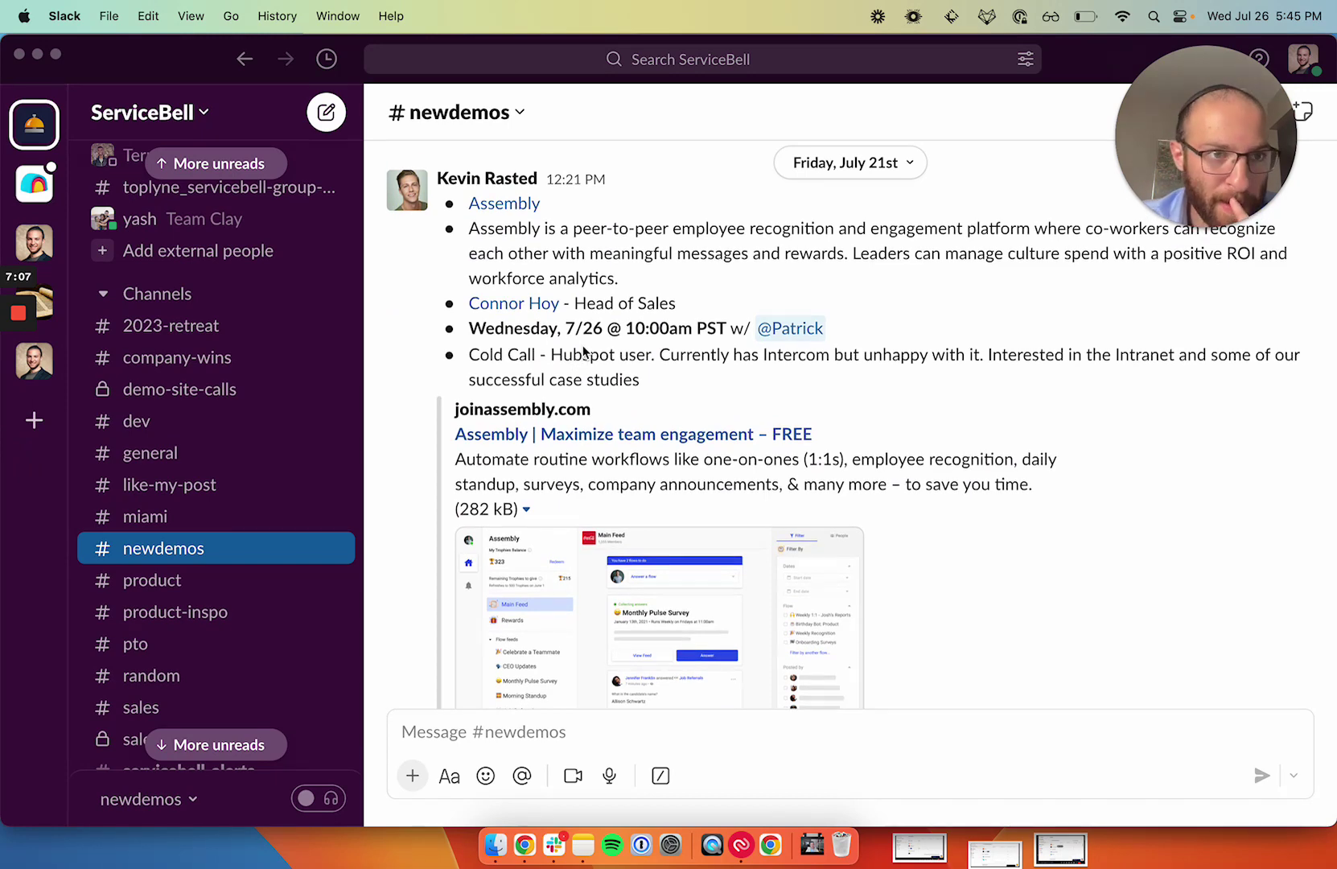
scroll(583, 352, up, 3)
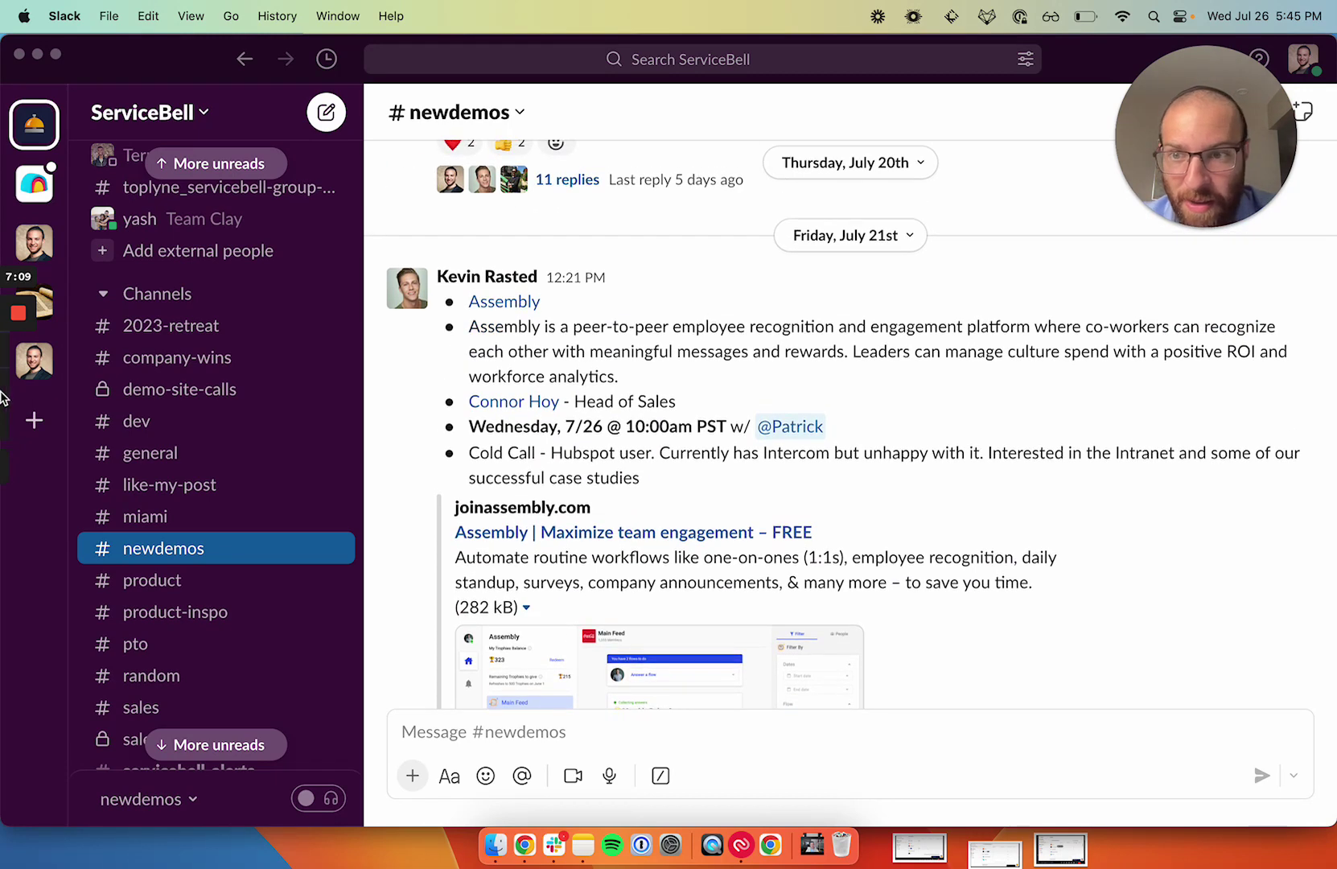
scroll(585, 351, down, 10)
scroll(617, 351, down, 2)
scroll(617, 344, down, 2)
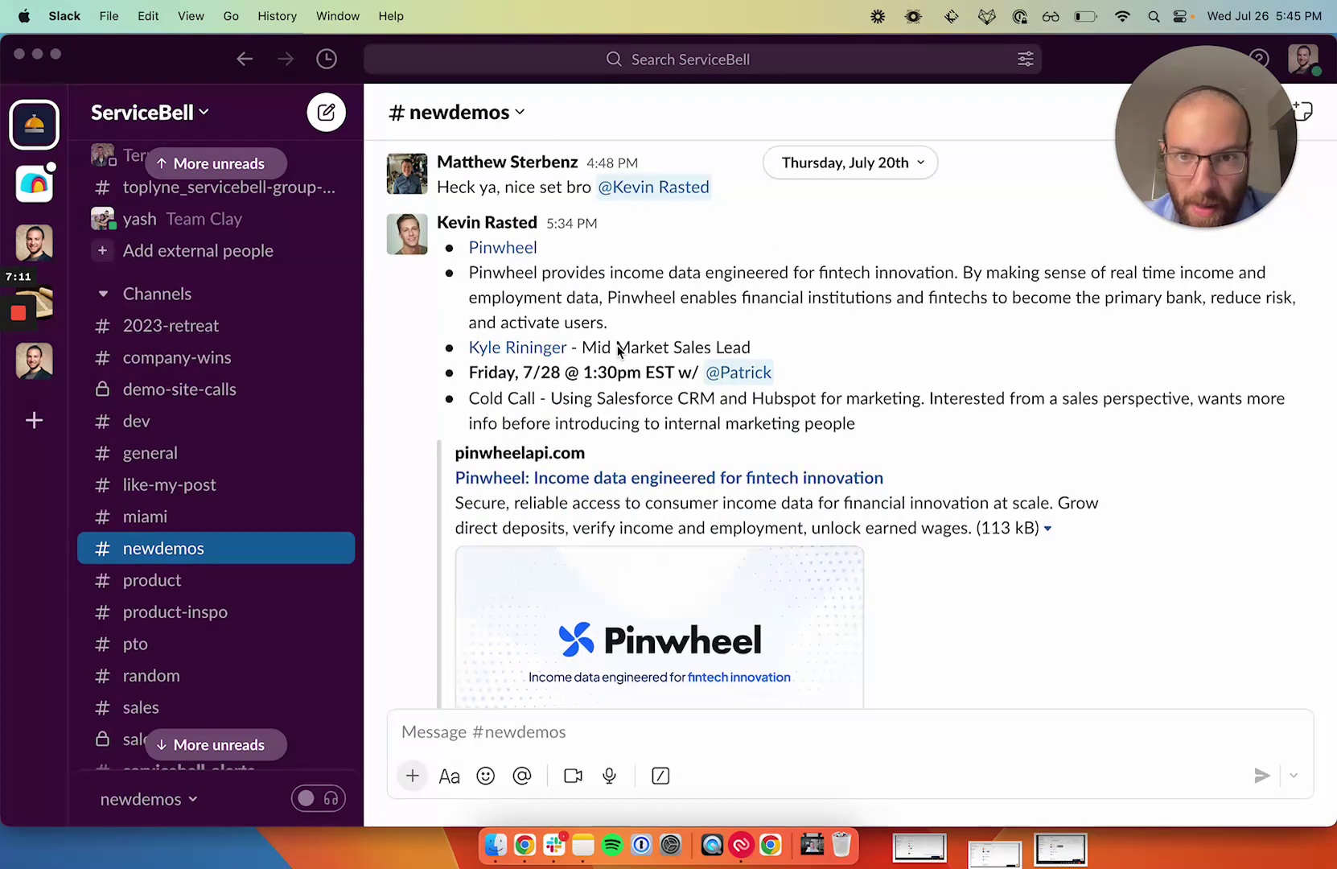
scroll(617, 344, up, 2)
scroll(617, 344, up, 5)
scroll(617, 344, up, 15)
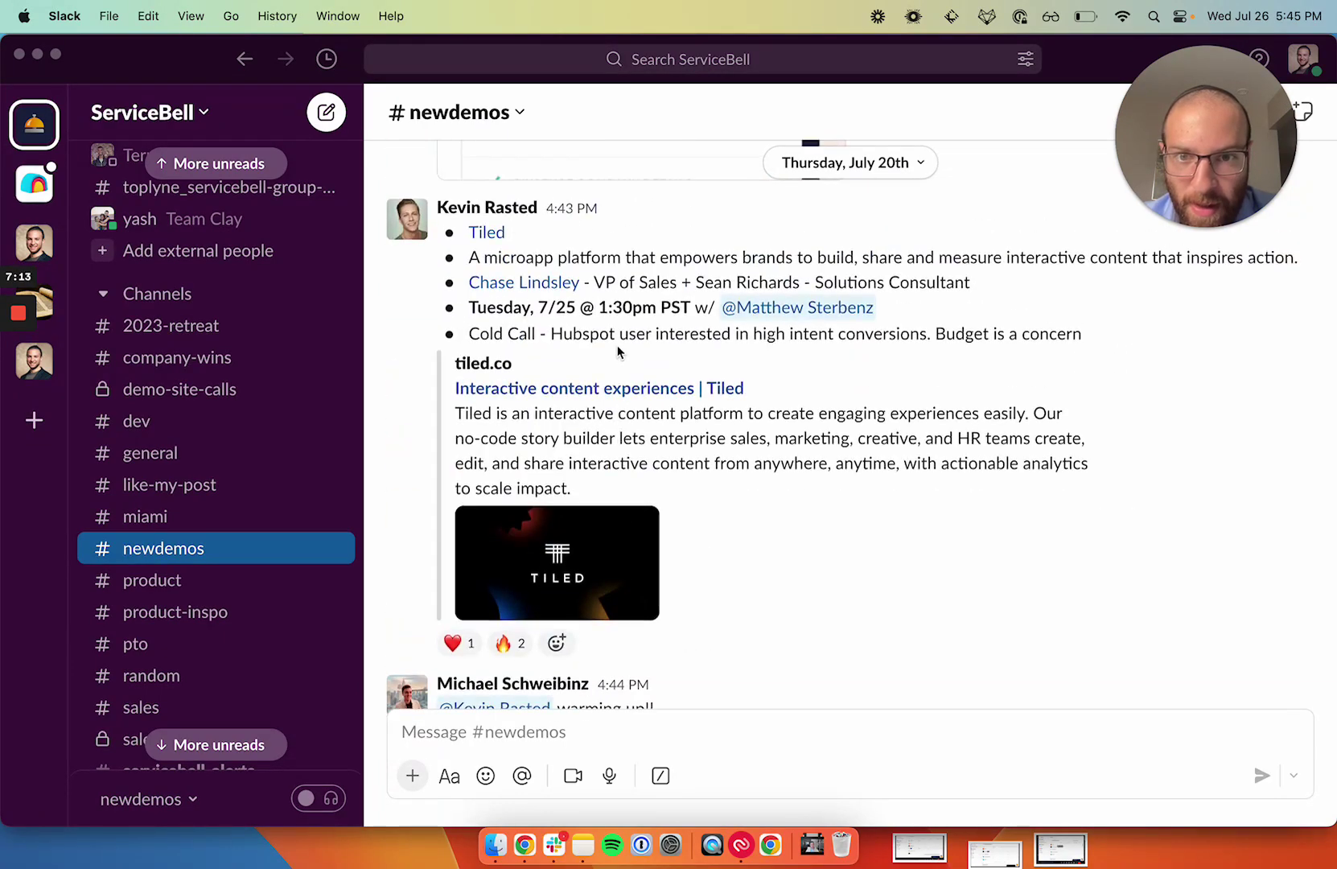
scroll(653, 337, up, 15)
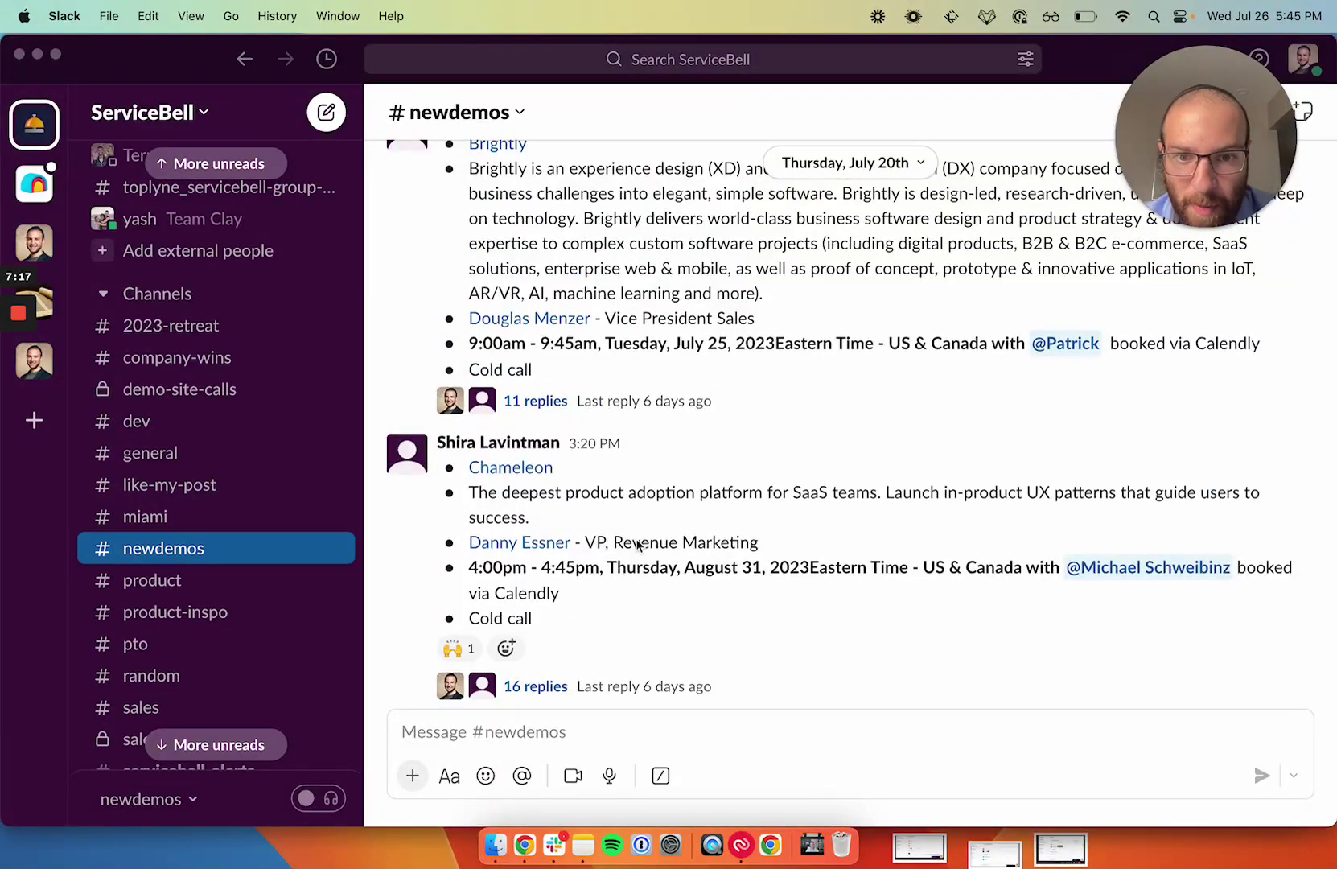
scroll(684, 543, up, 3)
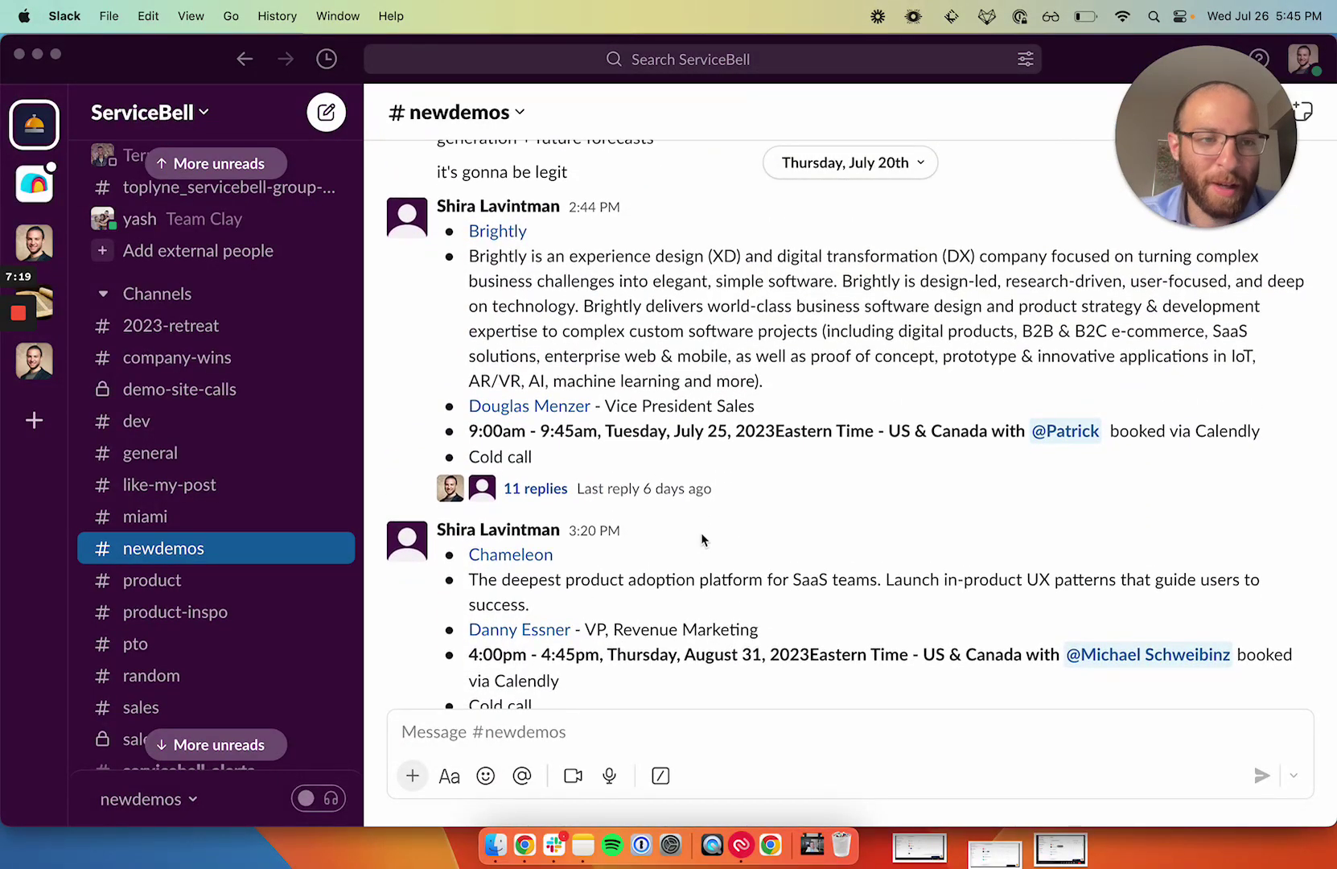